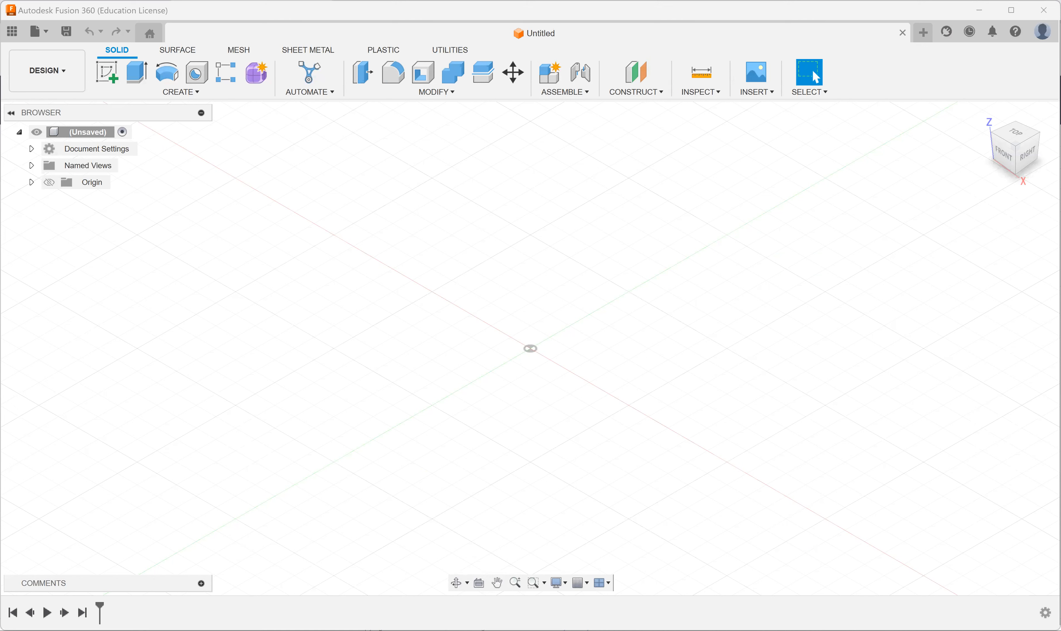
Step: Start a sketch on the front (XZ) plane and draw a horizontal line along +X and a vertical line along +Z from the origin
click(105, 75)
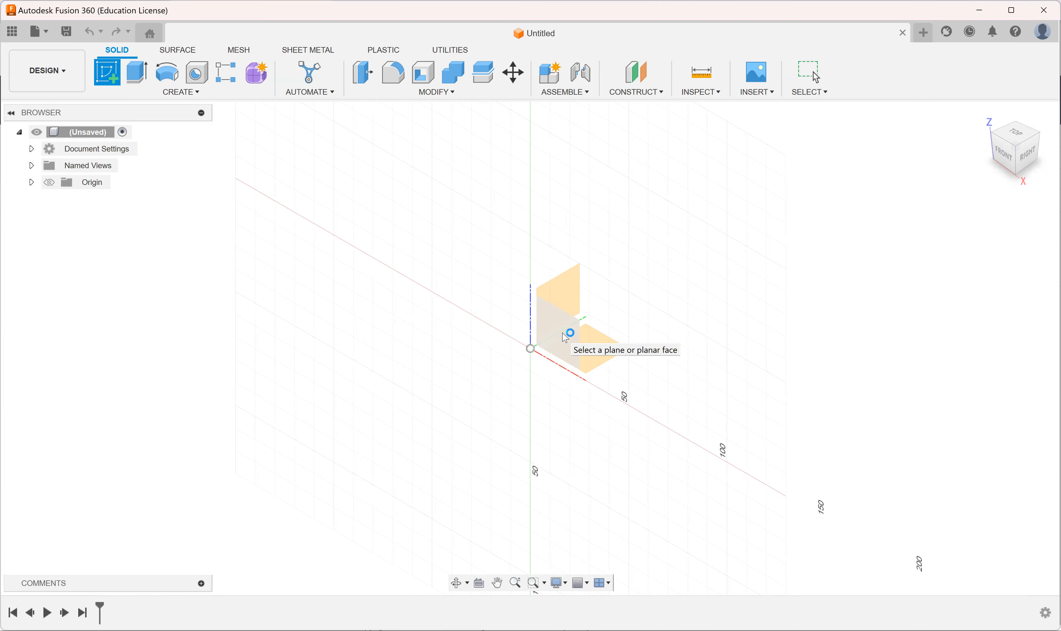
click(569, 334)
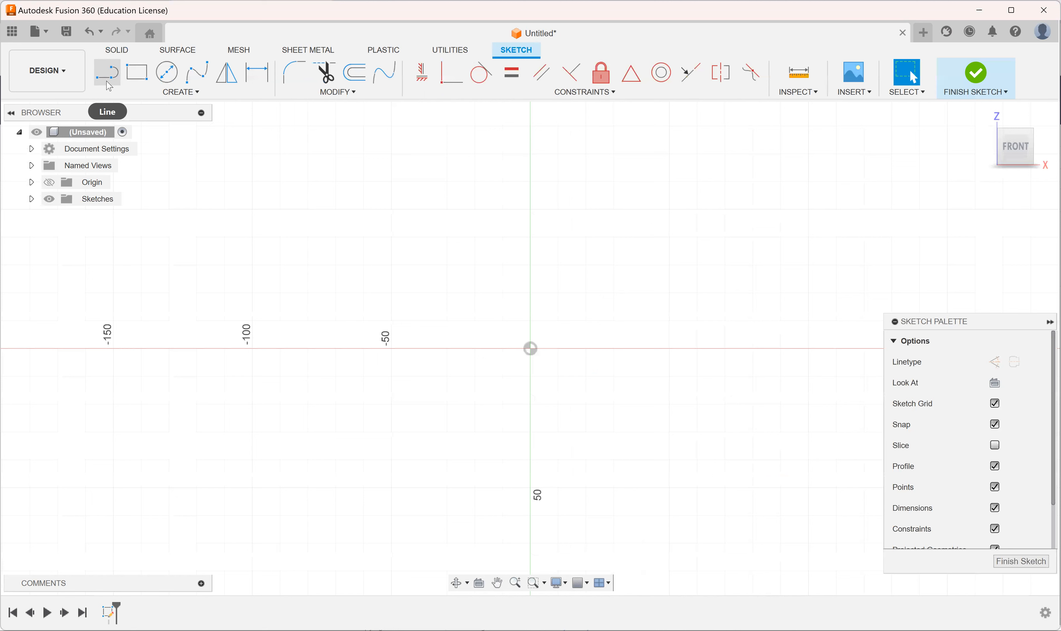
click(108, 79)
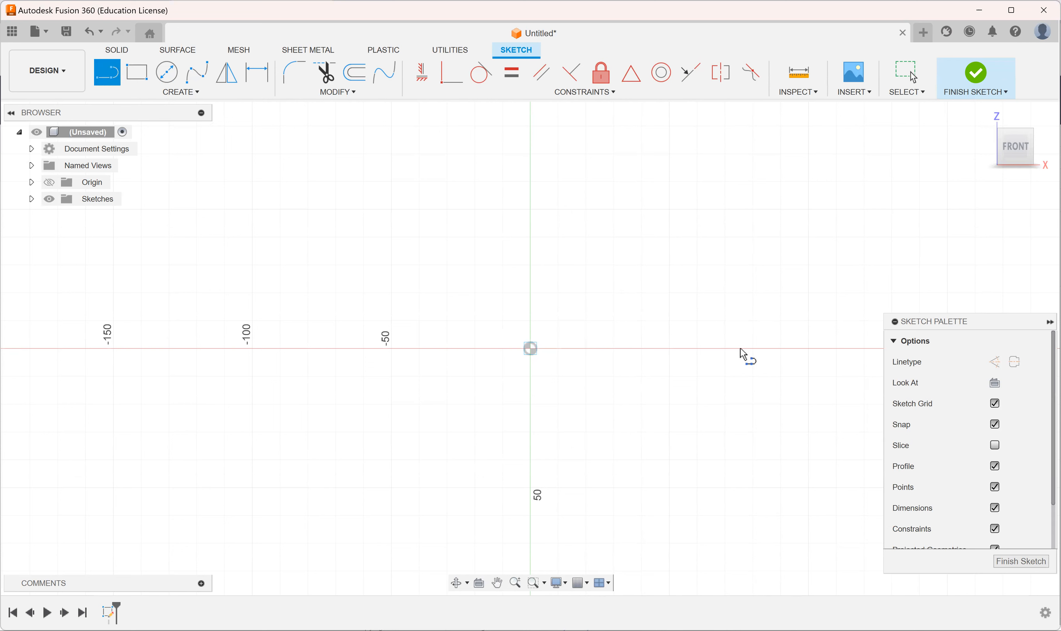
click(766, 348)
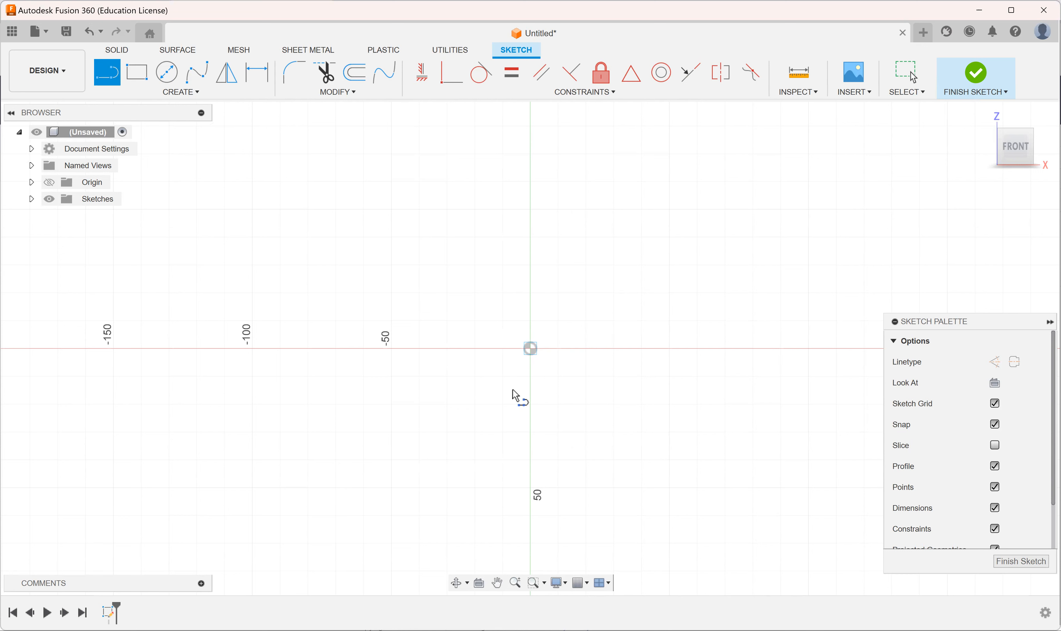
click(113, 76)
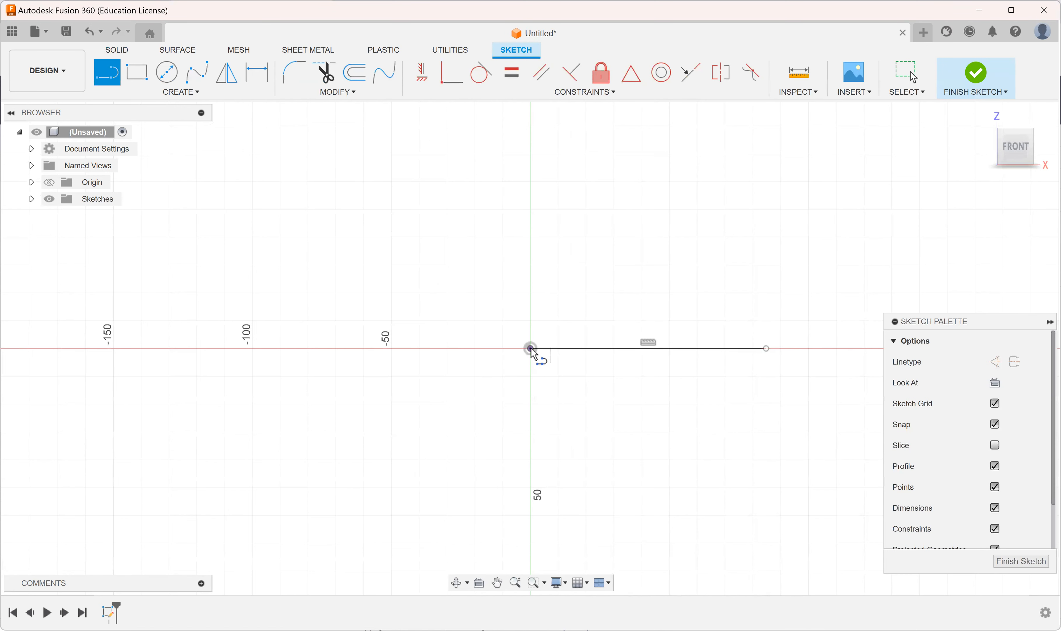
key(Escape)
key(l)
key(Escape)
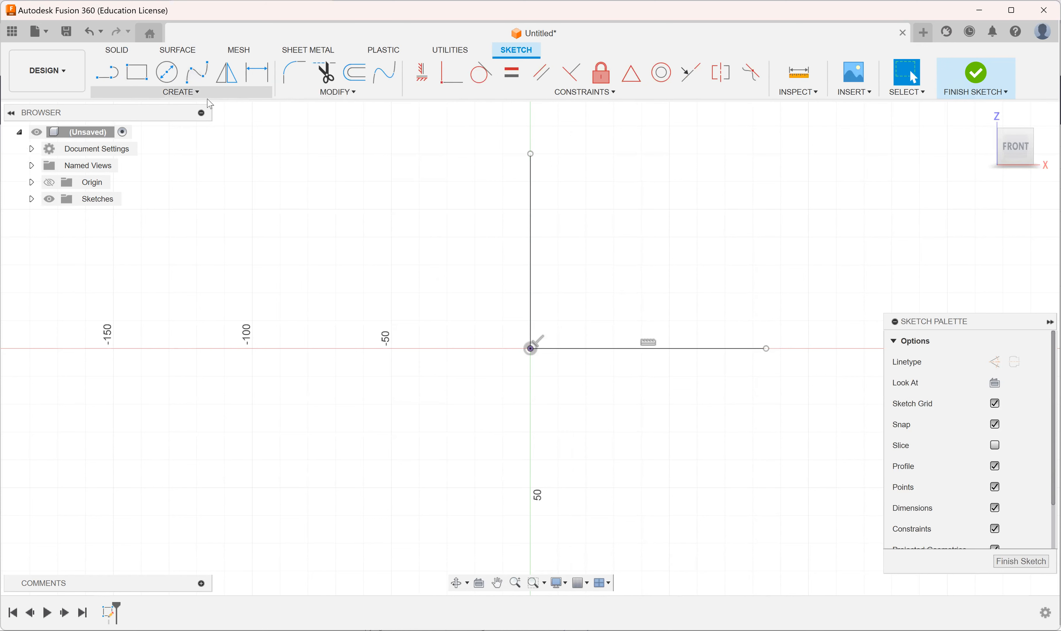
Step: Dimension the vertical line and the horizontal line to 100 mm each
click(265, 81)
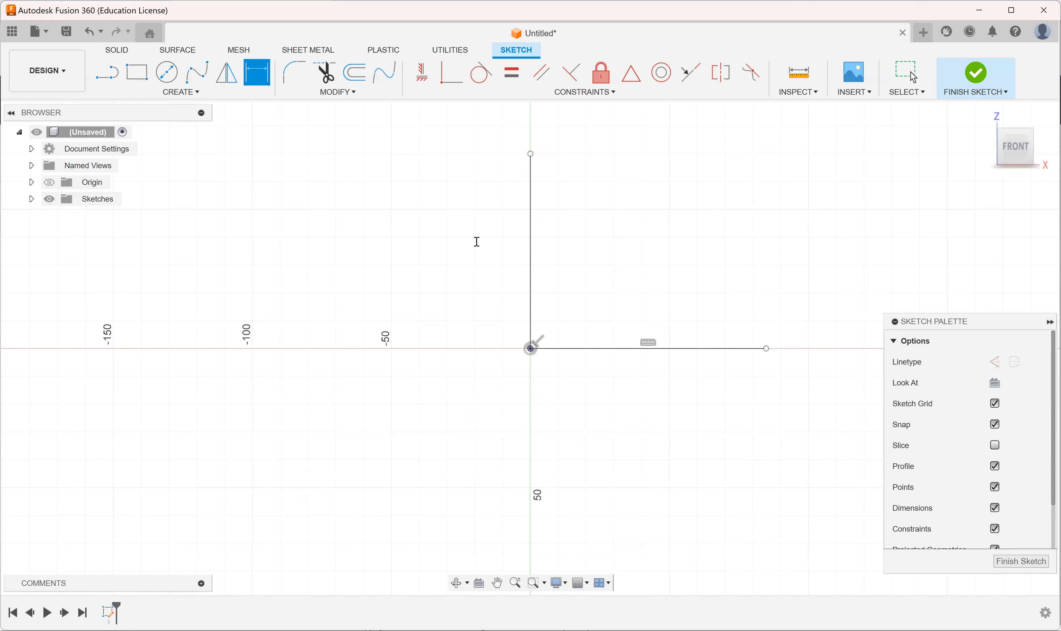
click(477, 241)
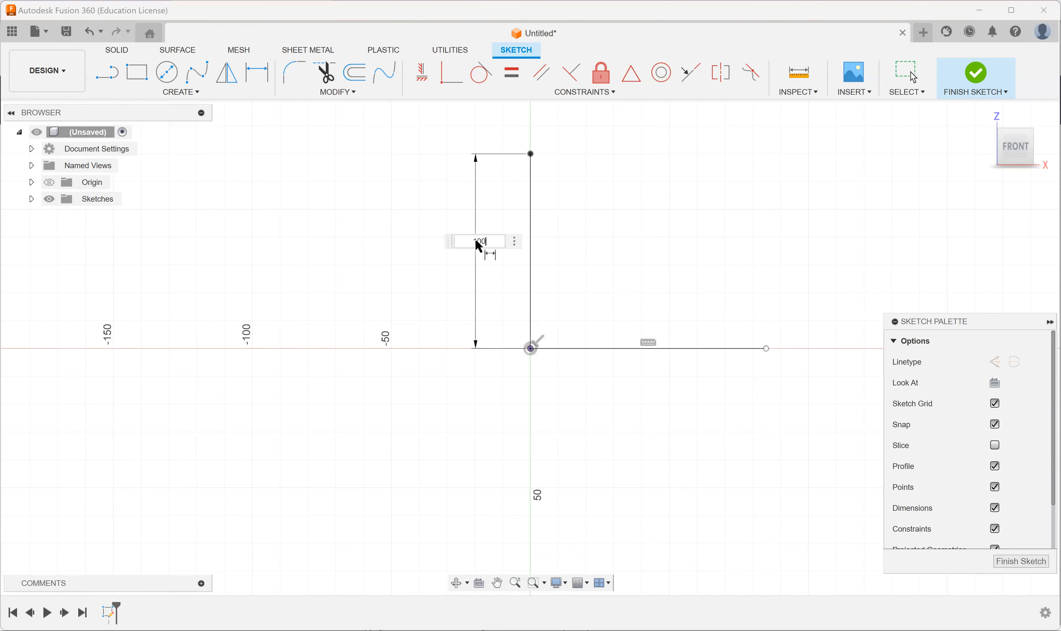
key(Return)
key(Escape)
click(735, 411)
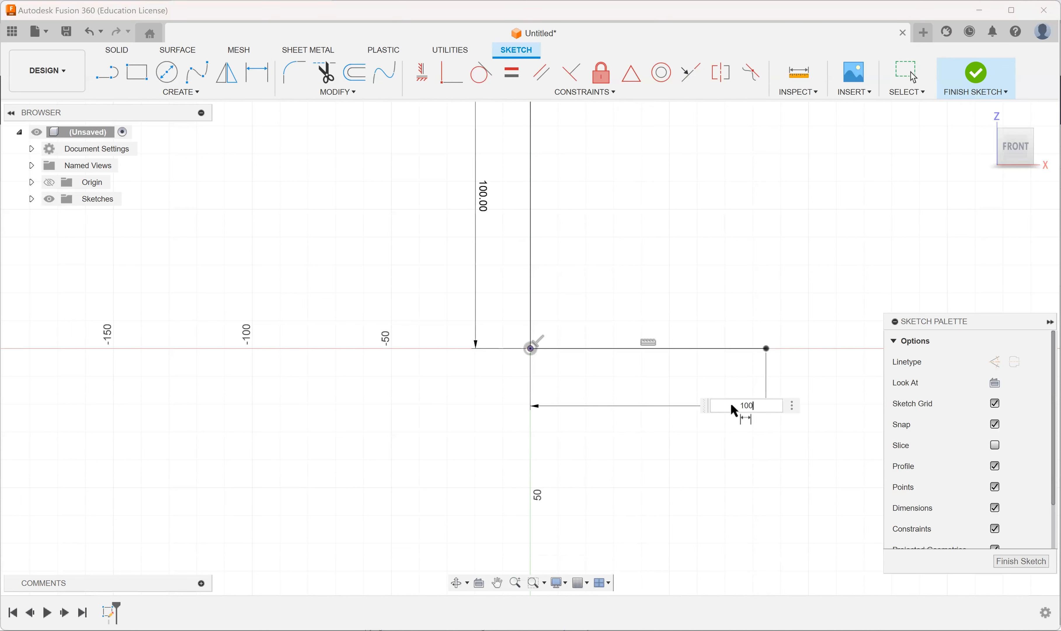
key(Return)
scroll(733, 233, up, 2)
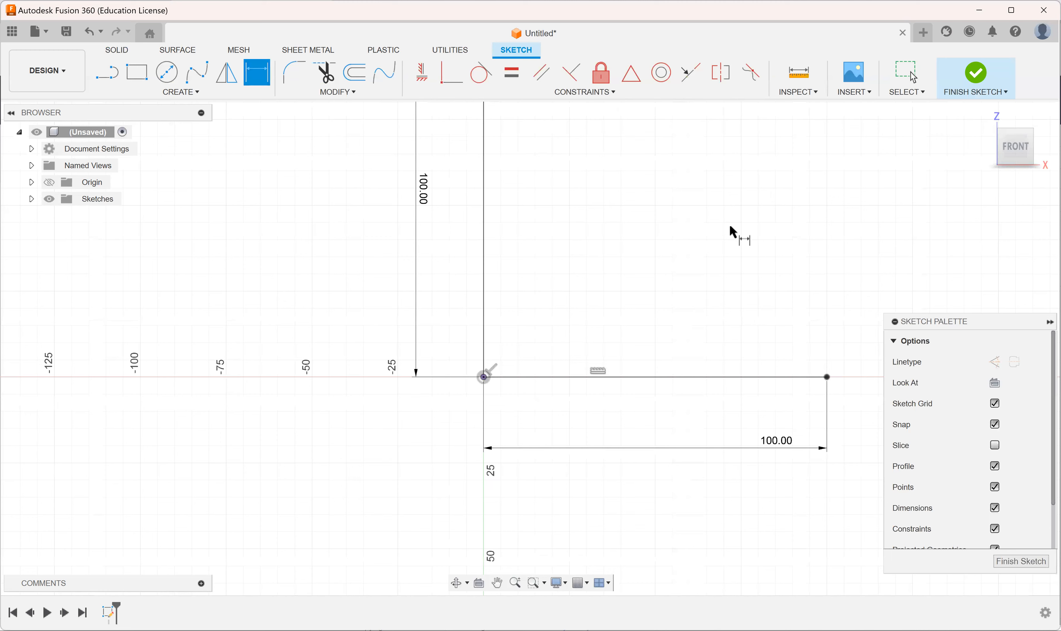
scroll(733, 233, down, 2)
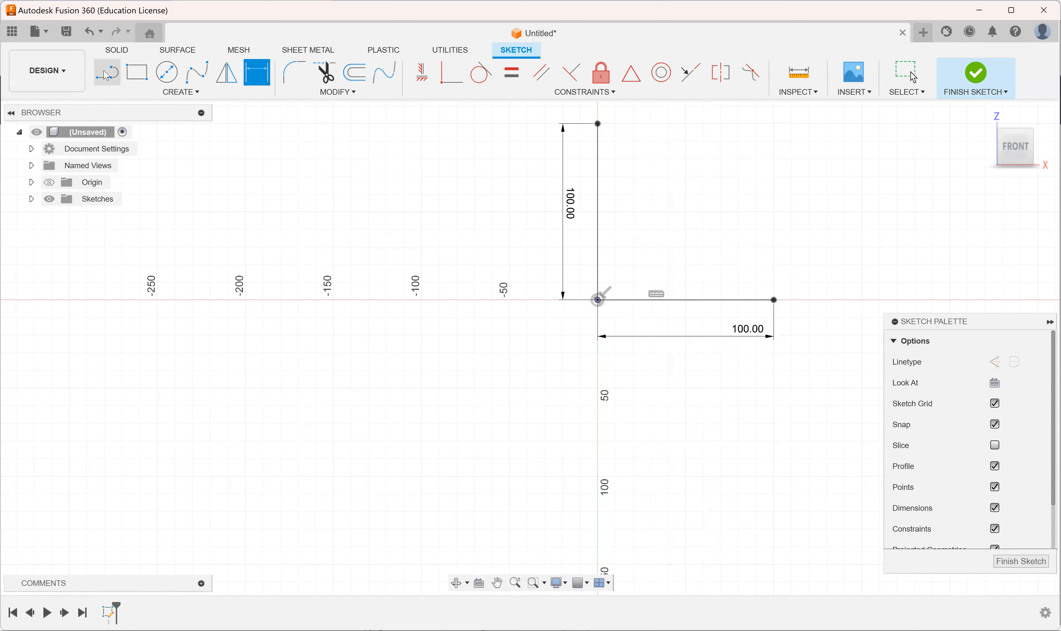
Step: Draw a short horizontal line inward from the vertical line's upper end and an upright line about 32 mm long from the base line's free end
click(107, 73)
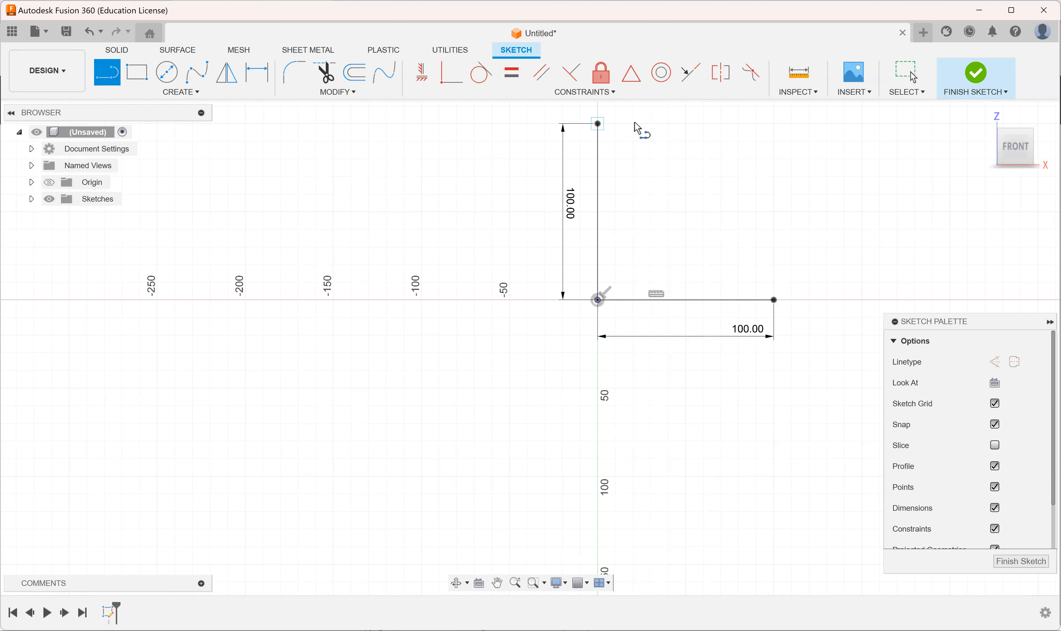
click(597, 124)
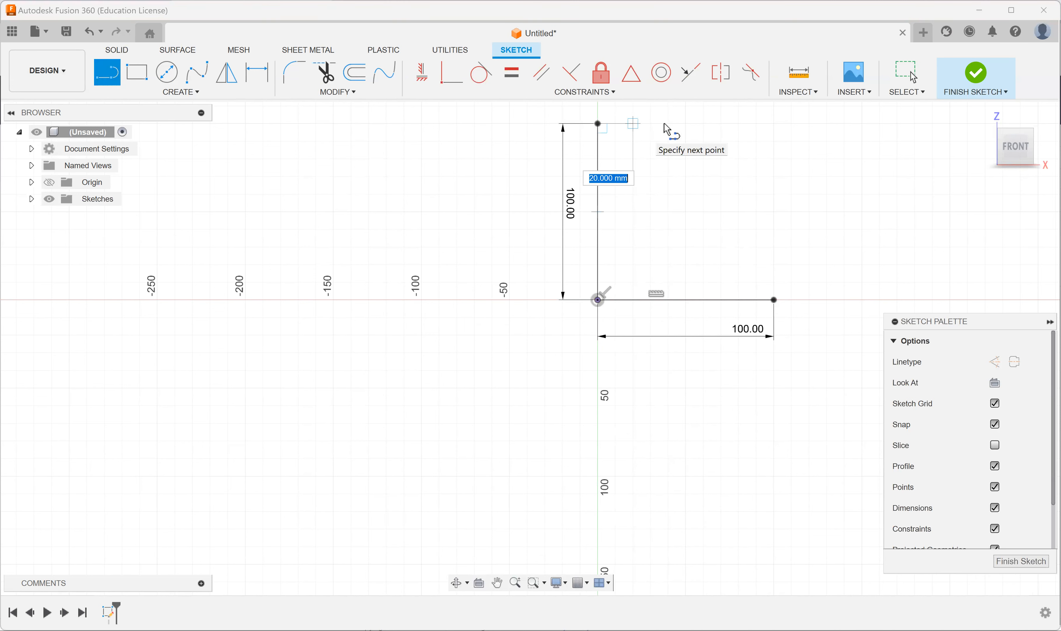
click(669, 148)
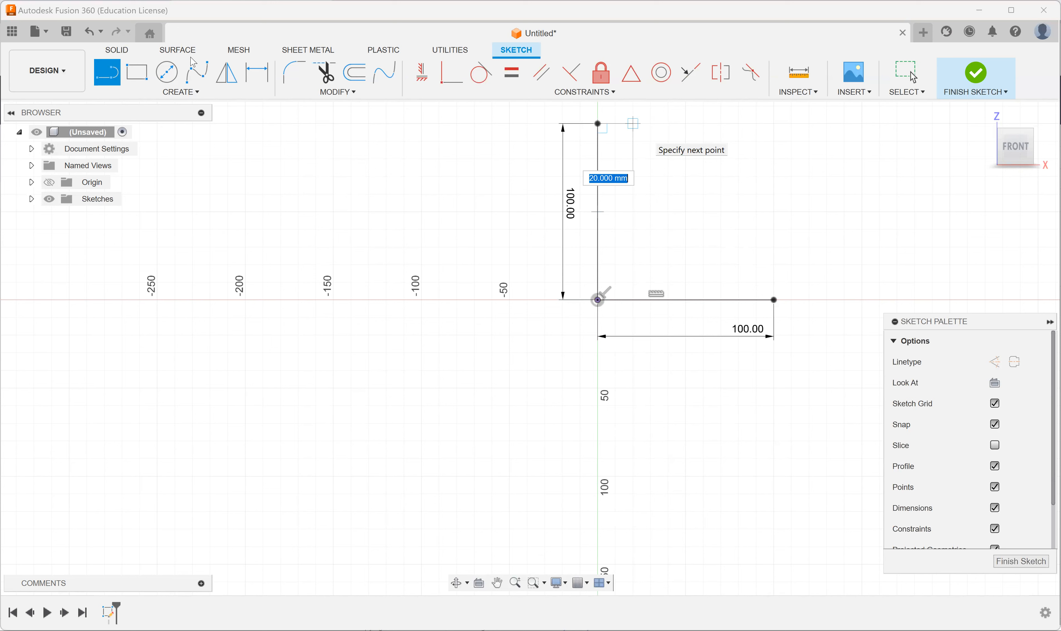
click(115, 71)
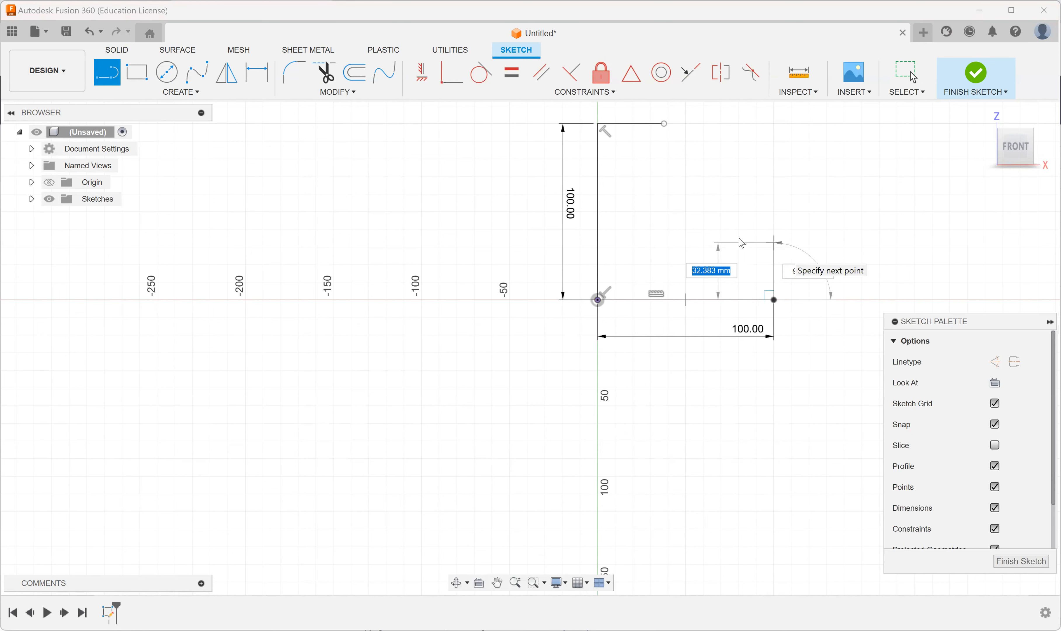
double_click(777, 244)
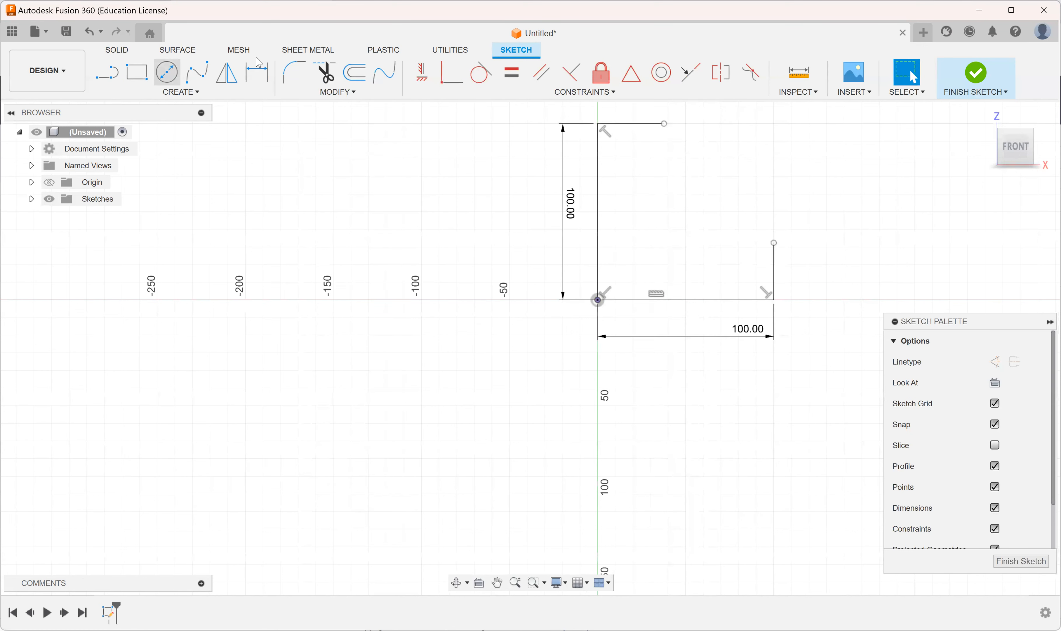
Step: Dimension the short upper horizontal line and the short upright line to 40 mm each
click(257, 72)
click(623, 125)
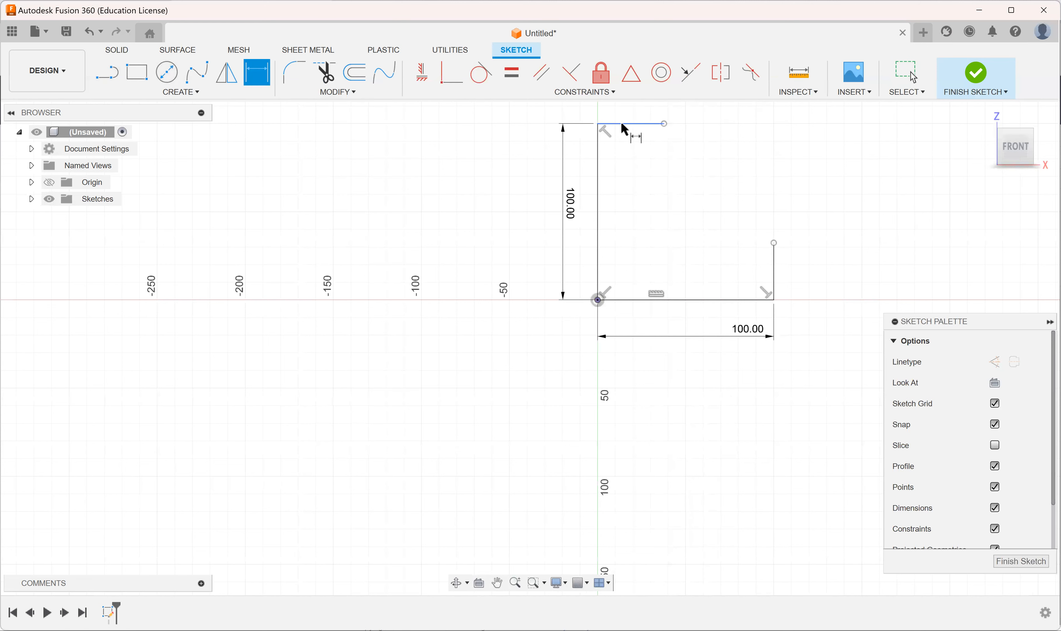
click(643, 417)
text(40)
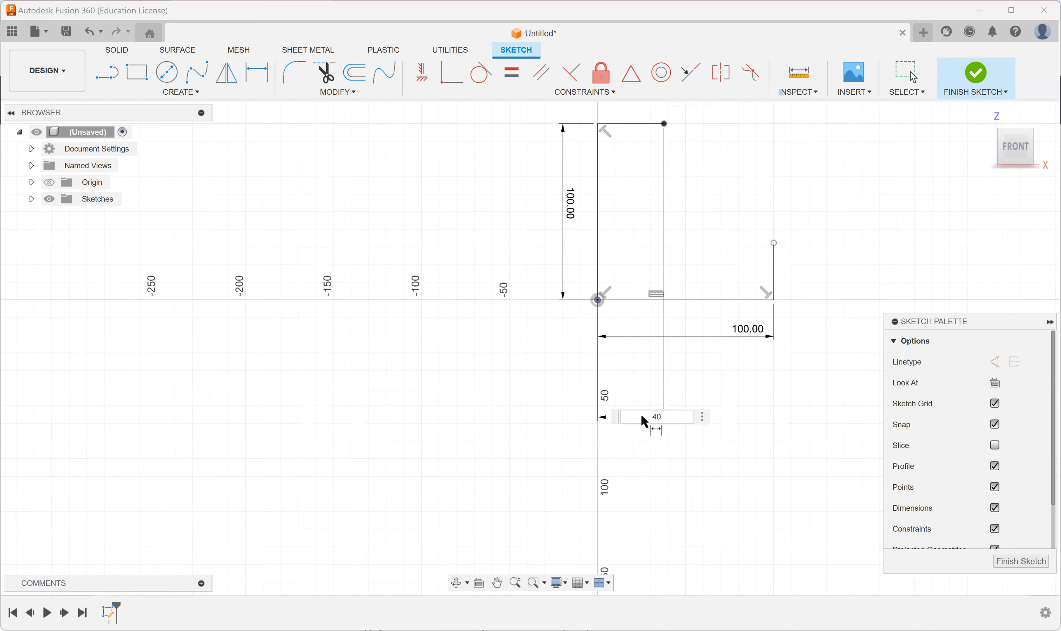
key(Return)
click(773, 276)
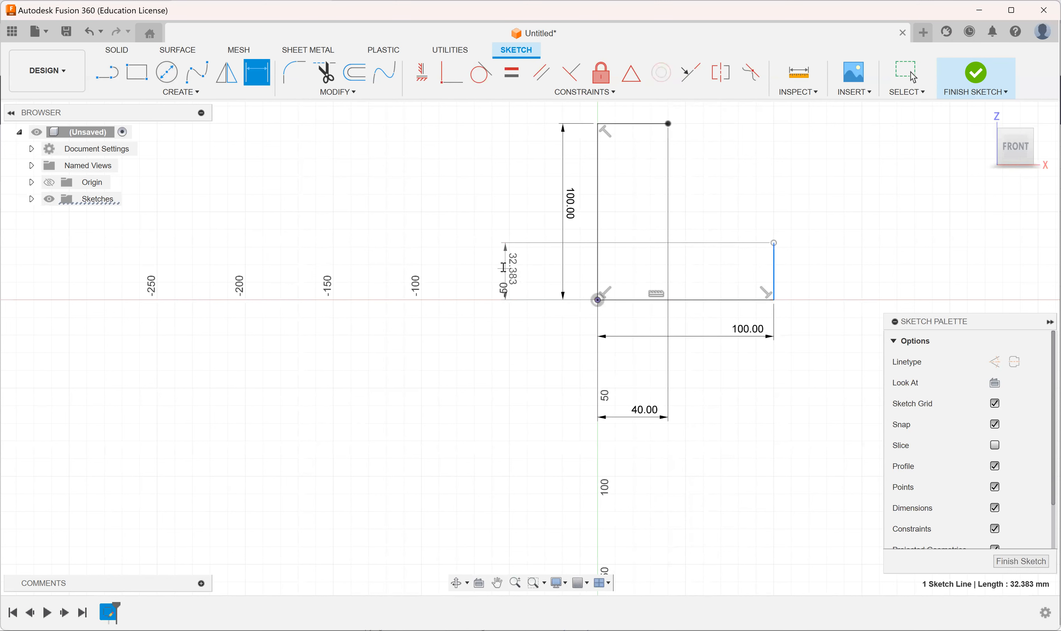
click(504, 267)
text(40)
key(Return)
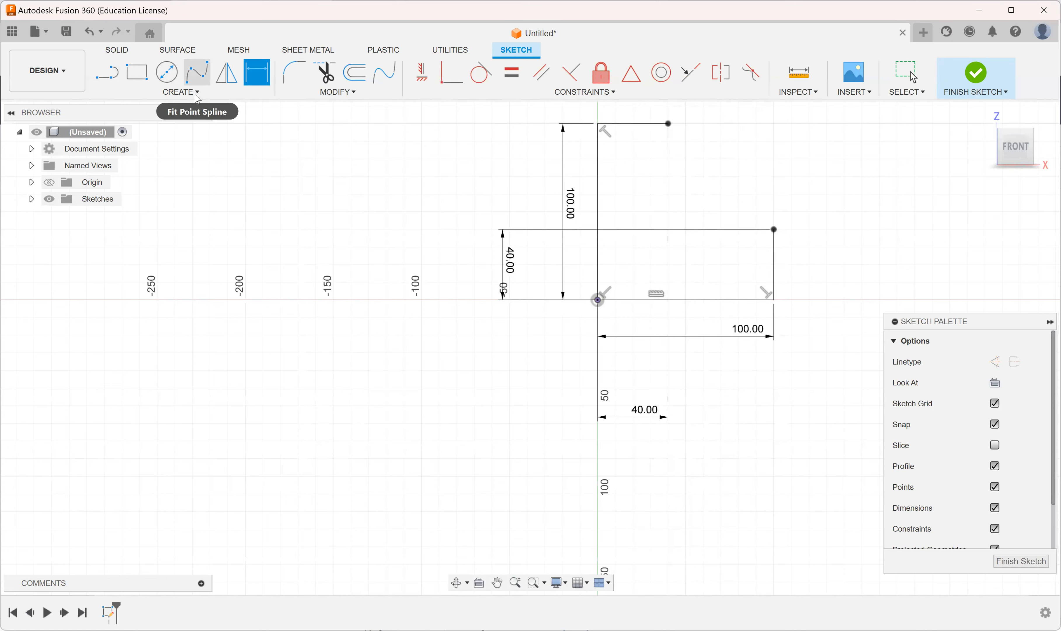
Step: Close the profile with a 3-point arc between the two short lines' free ends, curving inward toward the origin
click(191, 92)
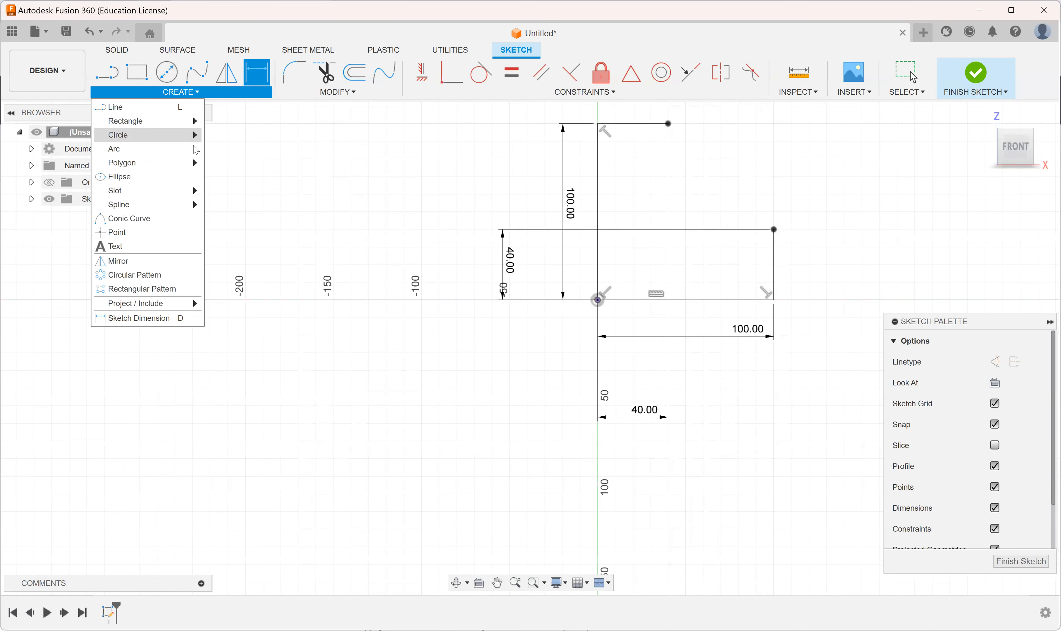
mouse_move(194, 148)
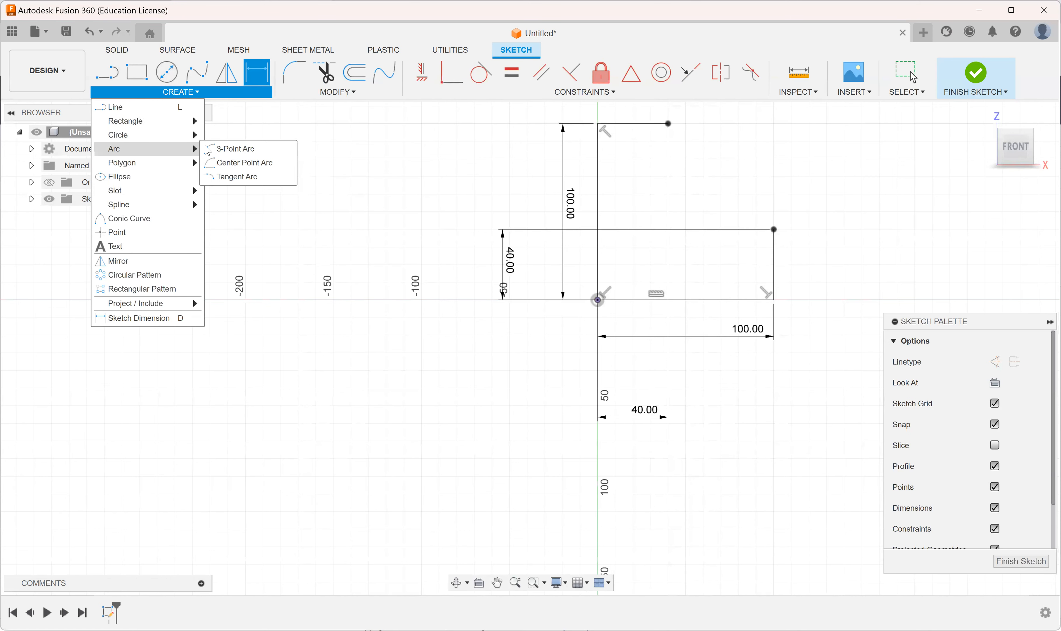
click(236, 155)
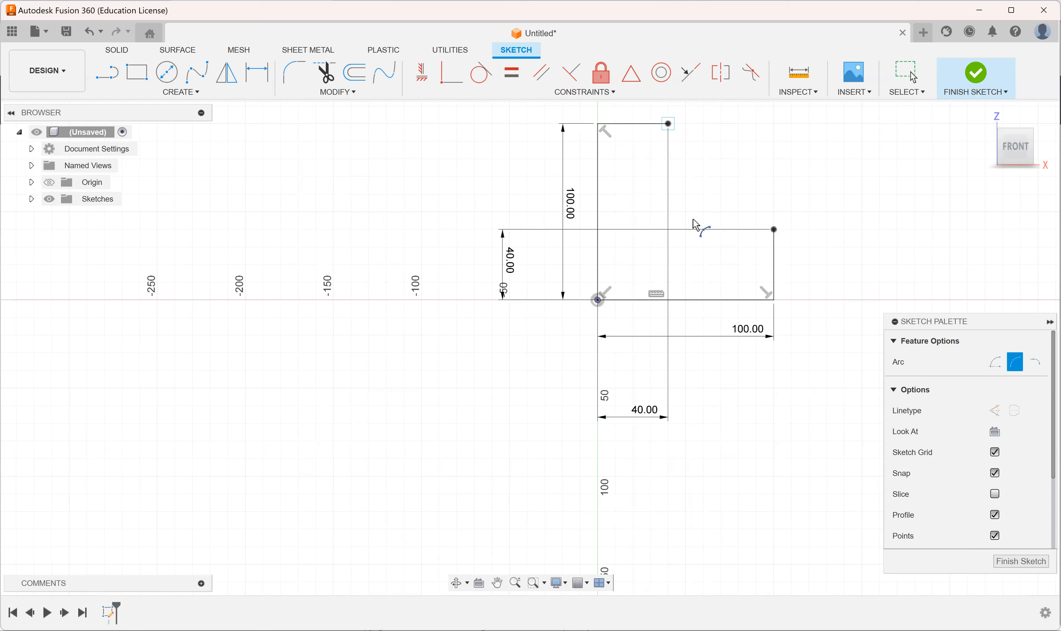
click(706, 209)
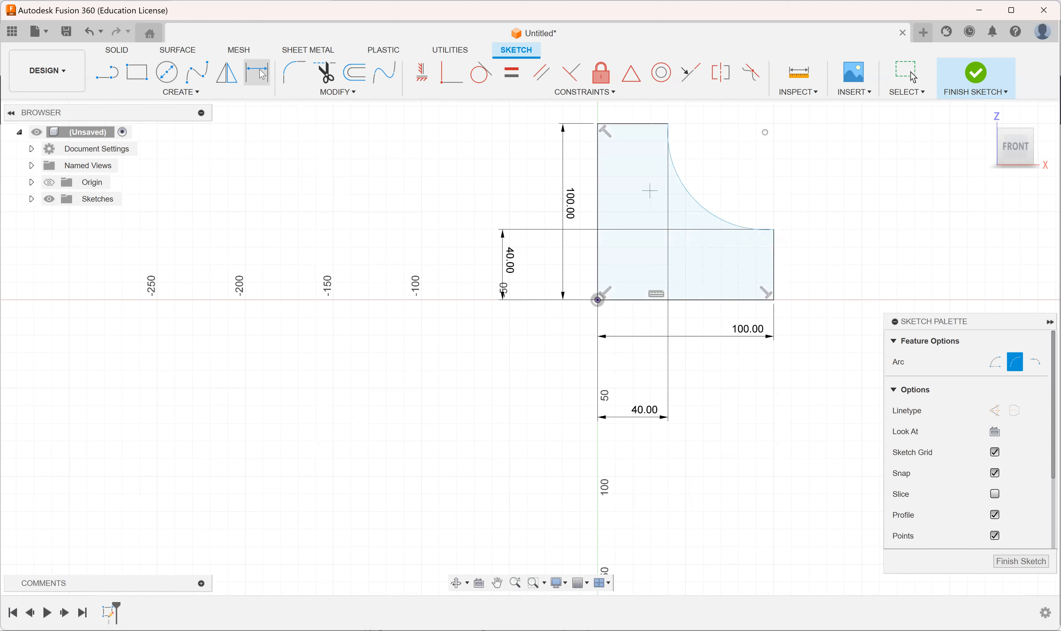
Step: Dimension the arc's radius and finish the sketch
key(d)
click(694, 201)
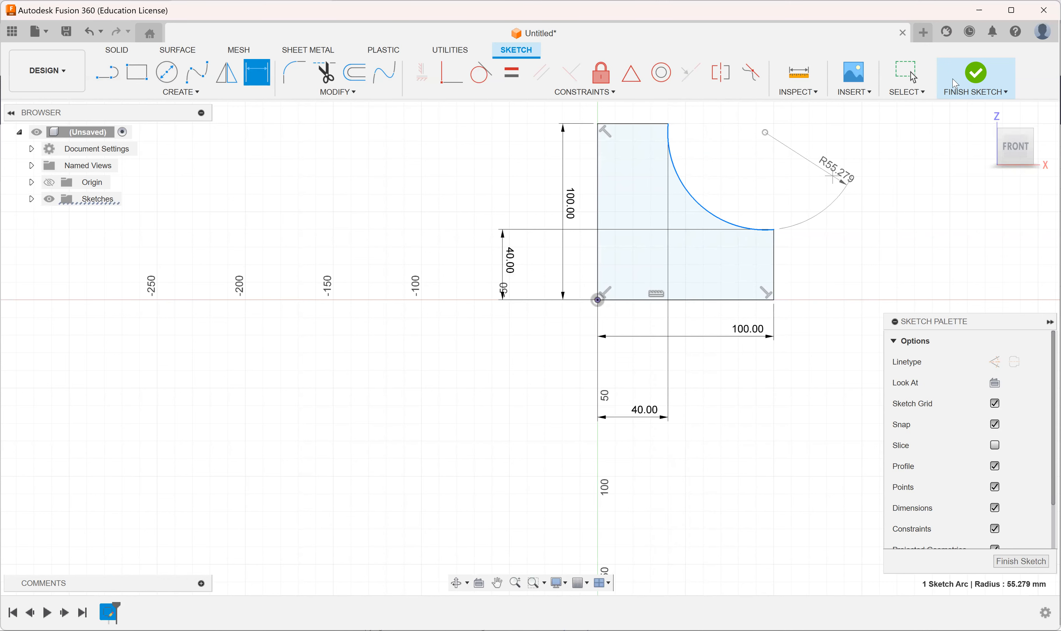
click(956, 84)
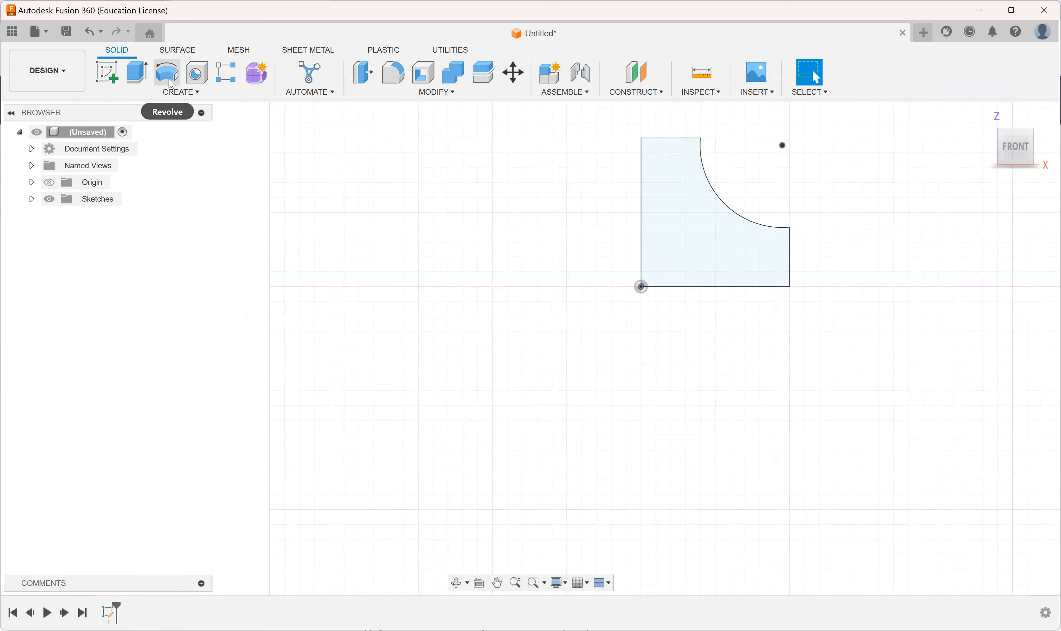
Step: Revolve the closed profile 360 degrees around its long vertical edge as a new body
click(184, 94)
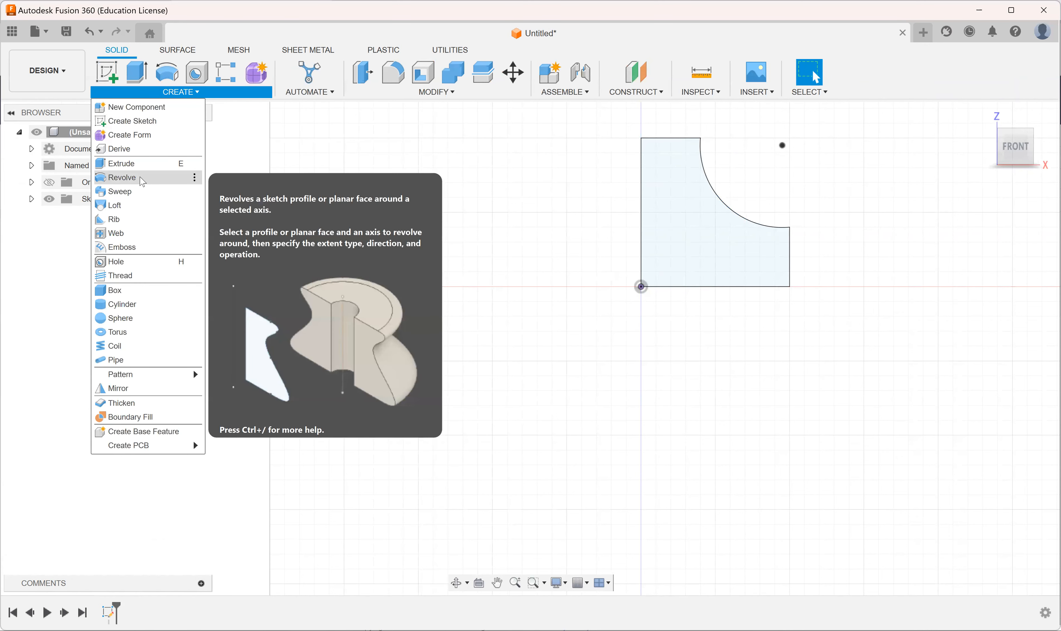
click(143, 182)
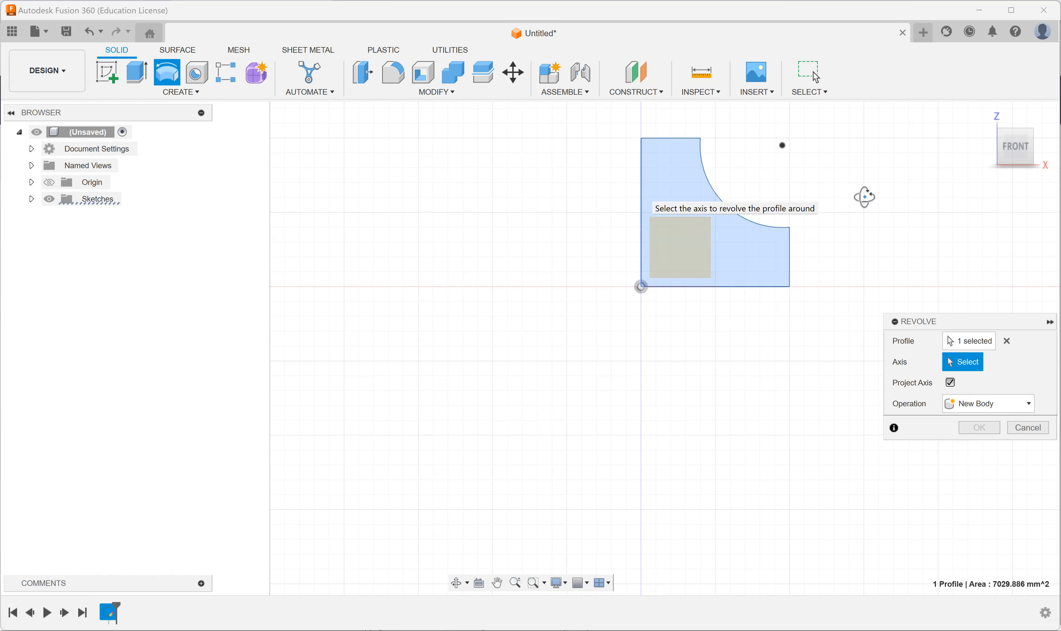
shift+middle_drag(864, 197, 804, 244)
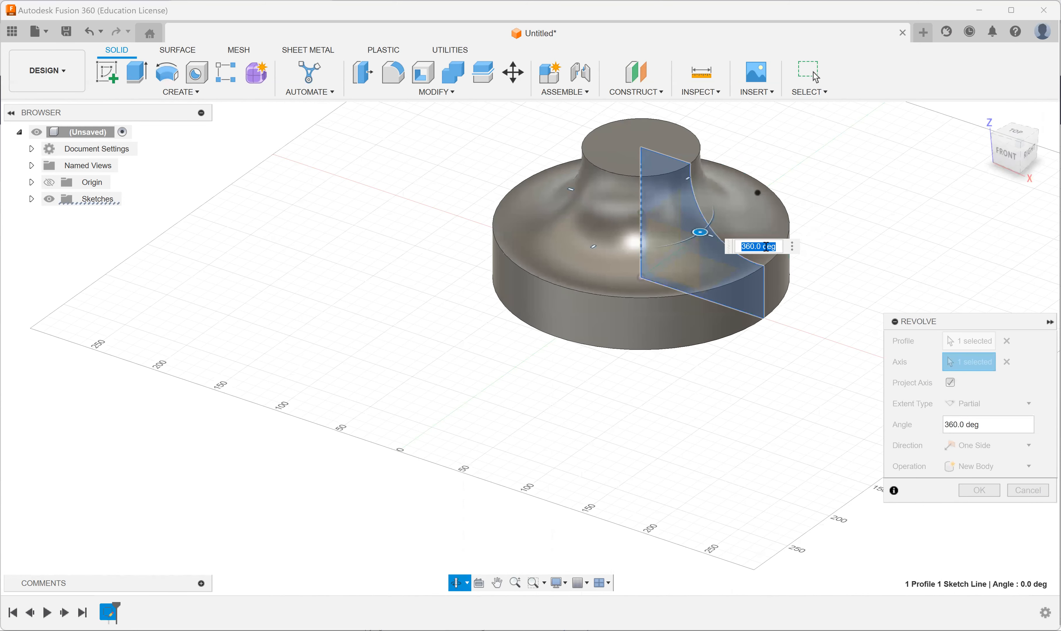
text(270)
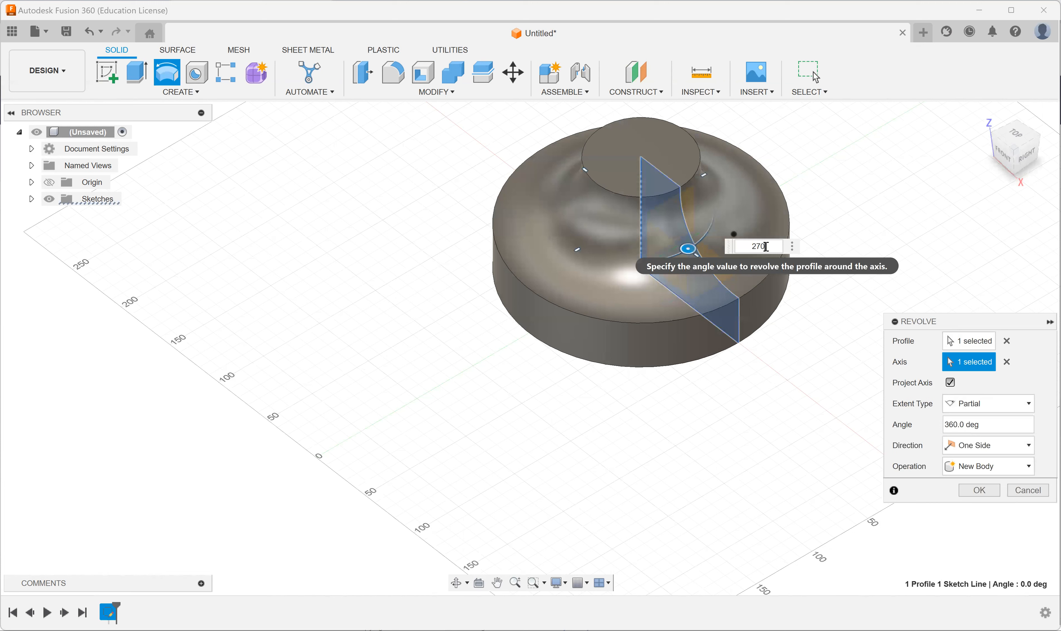
key(Return)
text(360)
key(Return)
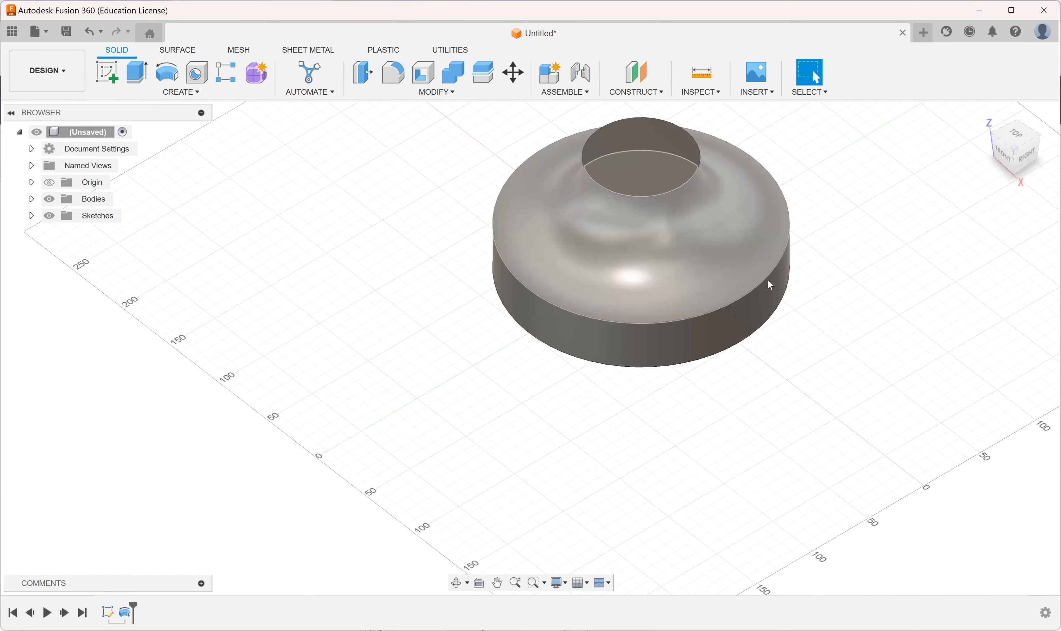
Step: Show Sketch1, the profile sketch, together with the revolved body
mouse_move(653, 420)
shift+middle_down()
mouse_move(682, 379)
mouse_move(732, 362)
mouse_move(787, 382)
mouse_move(670, 386)
shift+middle_up()
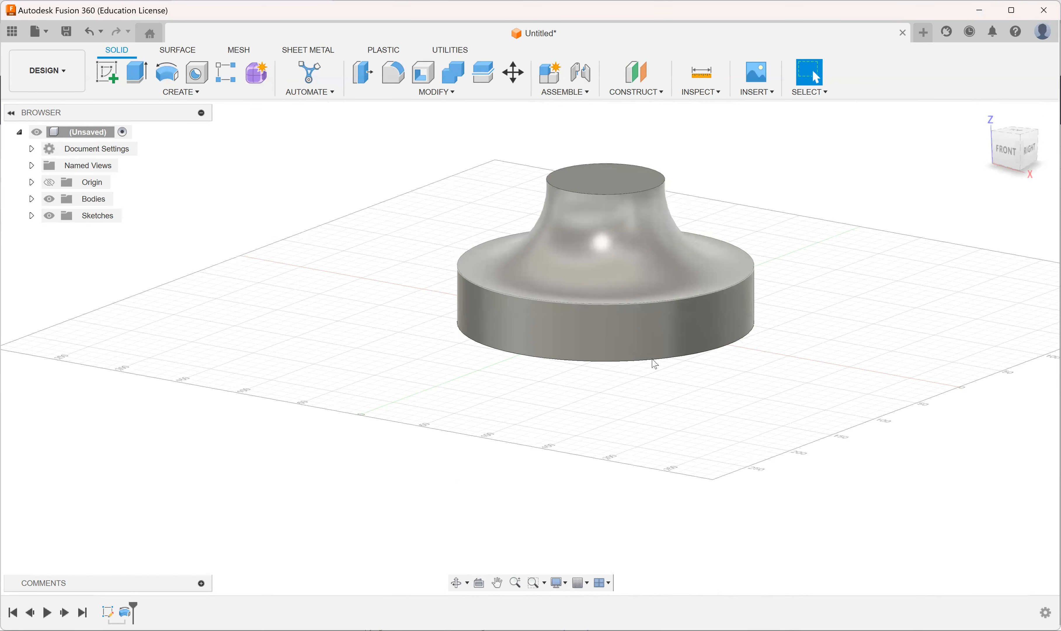
shift+middle_drag(649, 313, 645, 360)
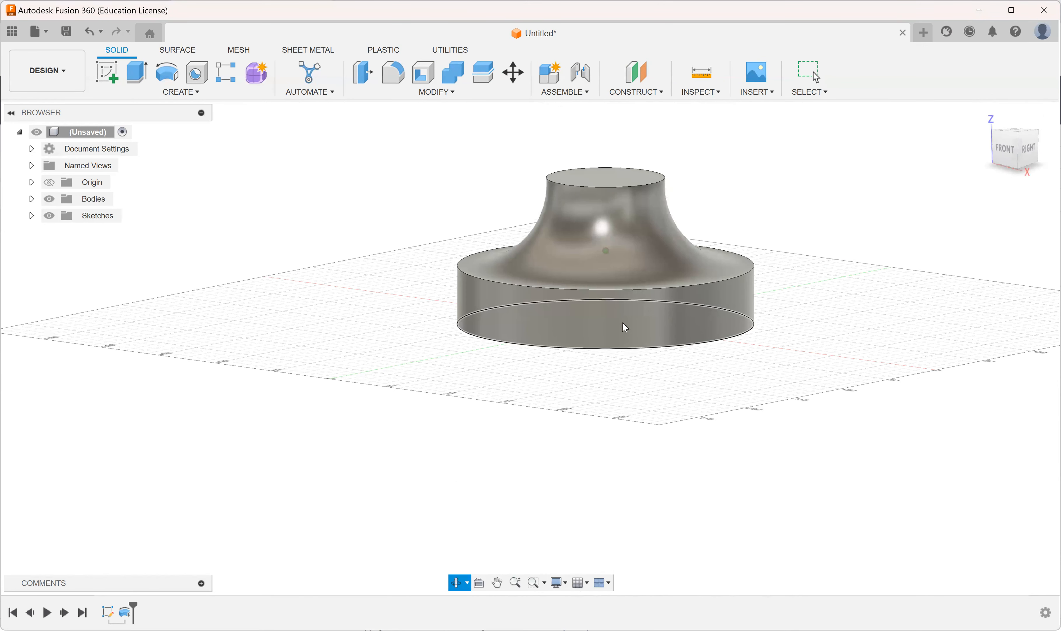
shift+middle_drag(624, 302, 616, 225)
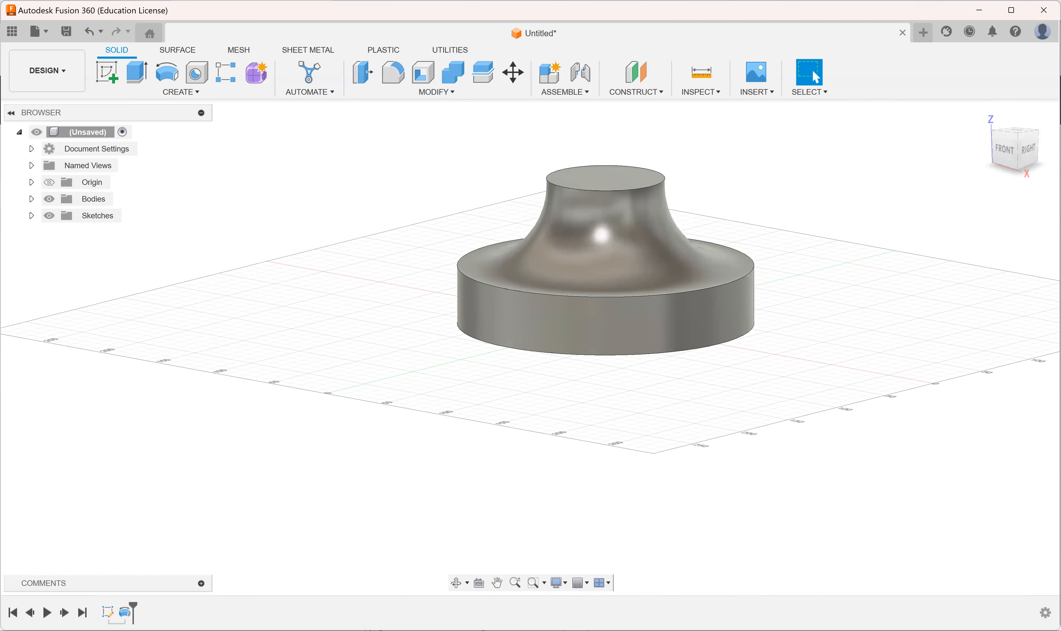
click(32, 216)
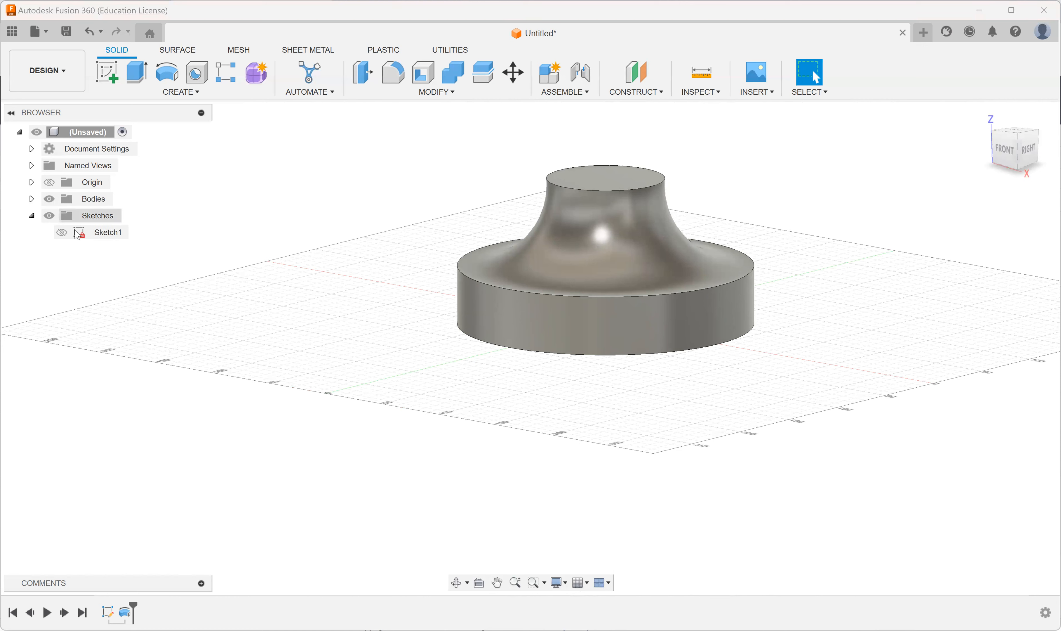
click(63, 234)
click(62, 233)
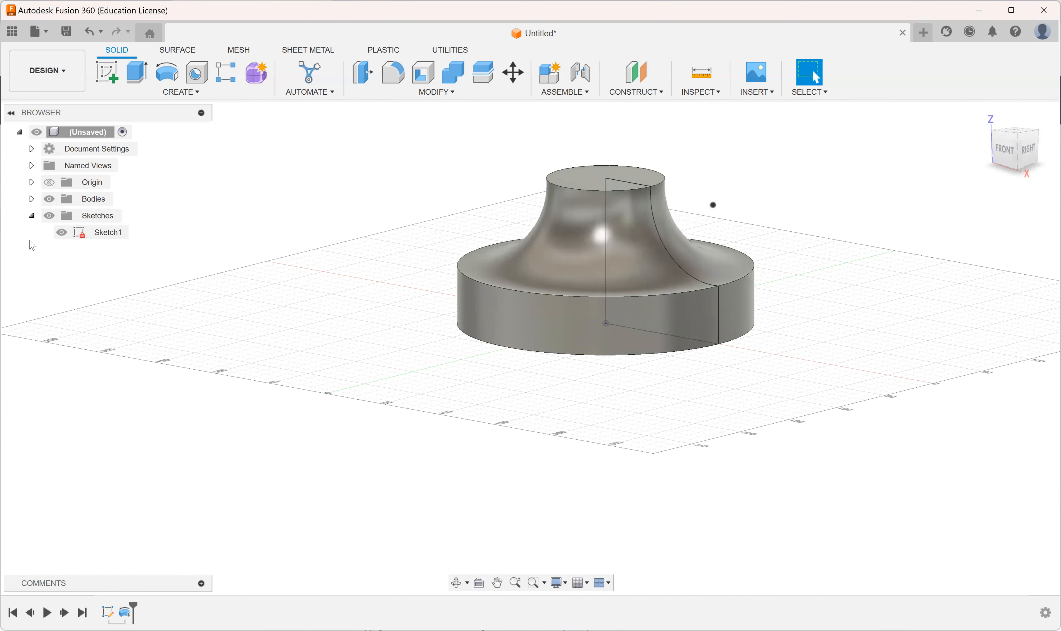
Step: Hide Sketch1, the original profile sketch, and collapse the sketches folder
click(33, 216)
click(31, 215)
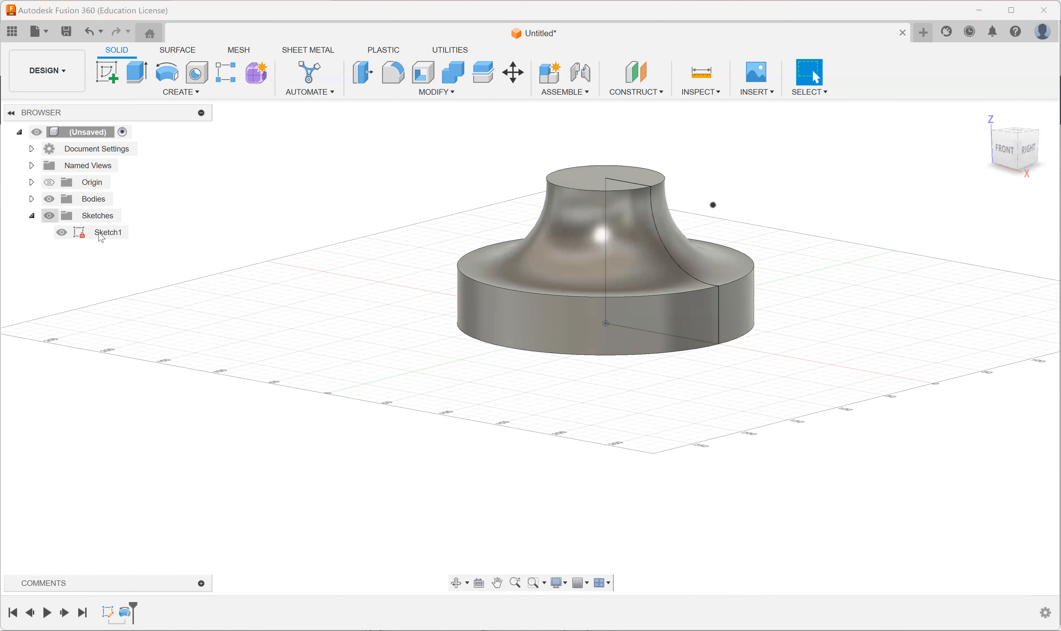
click(62, 235)
click(63, 235)
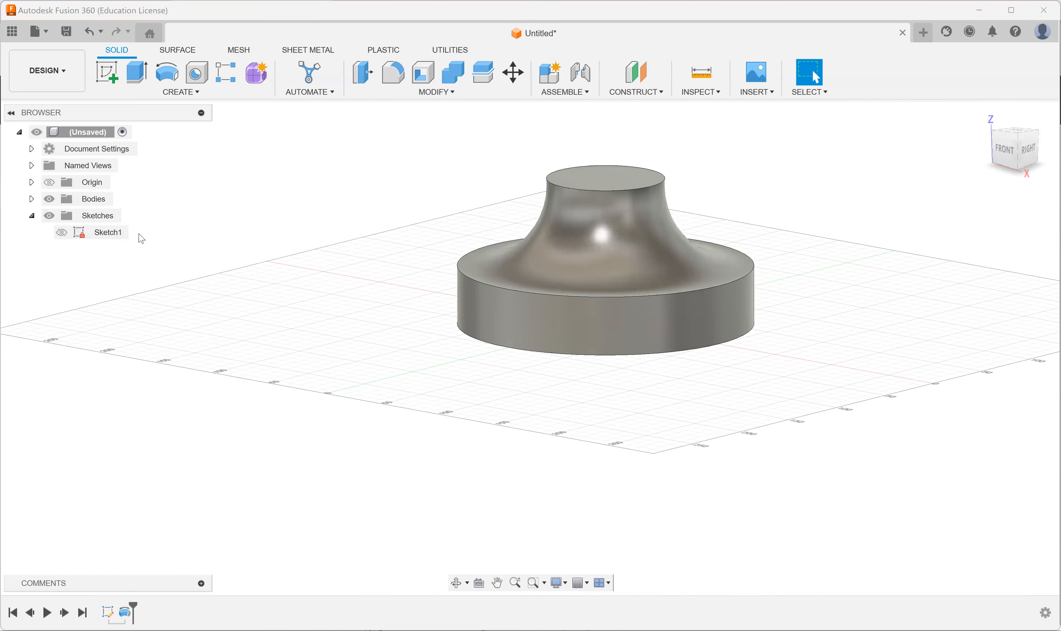
click(31, 216)
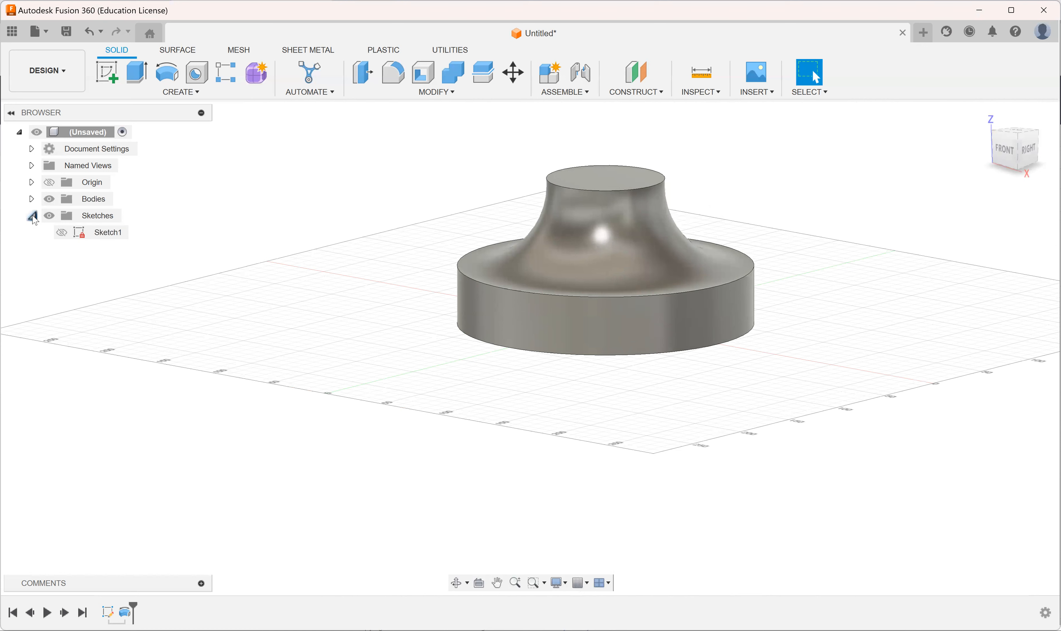
Step: Start a sketch on the front (XZ) plane and draw a rectangle about 40 by 17 mm across the body's concave side
shift+middle_drag(685, 306, 734, 302)
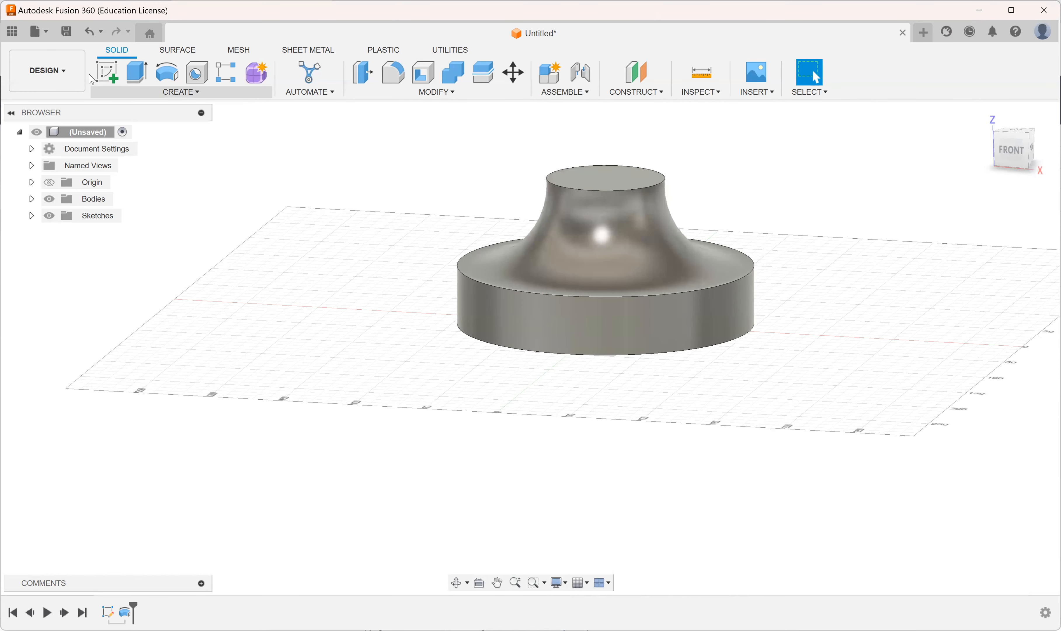
click(114, 78)
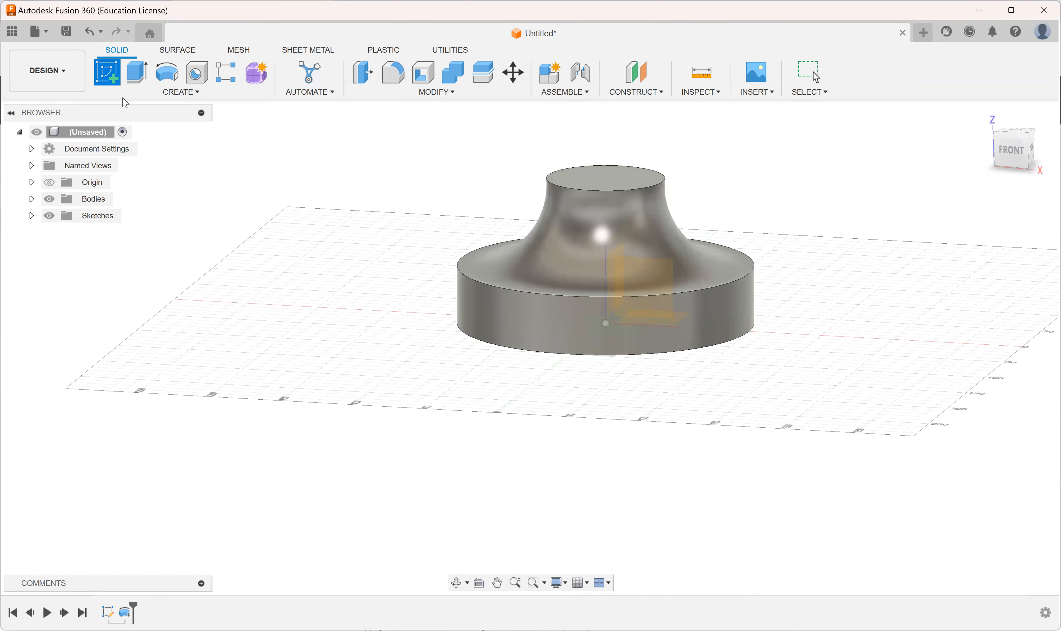
click(661, 291)
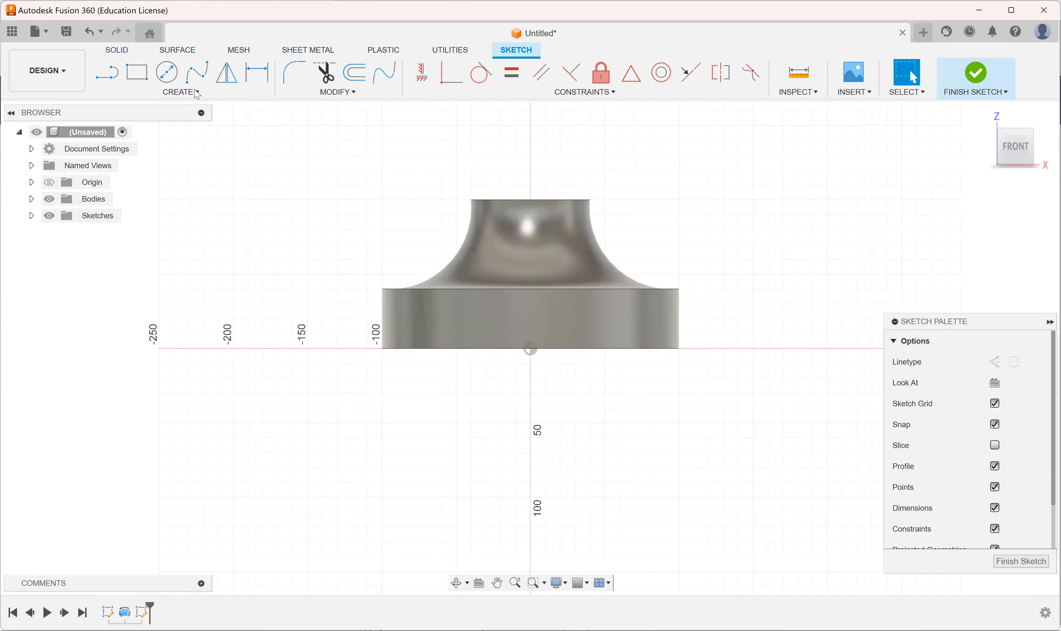
click(138, 77)
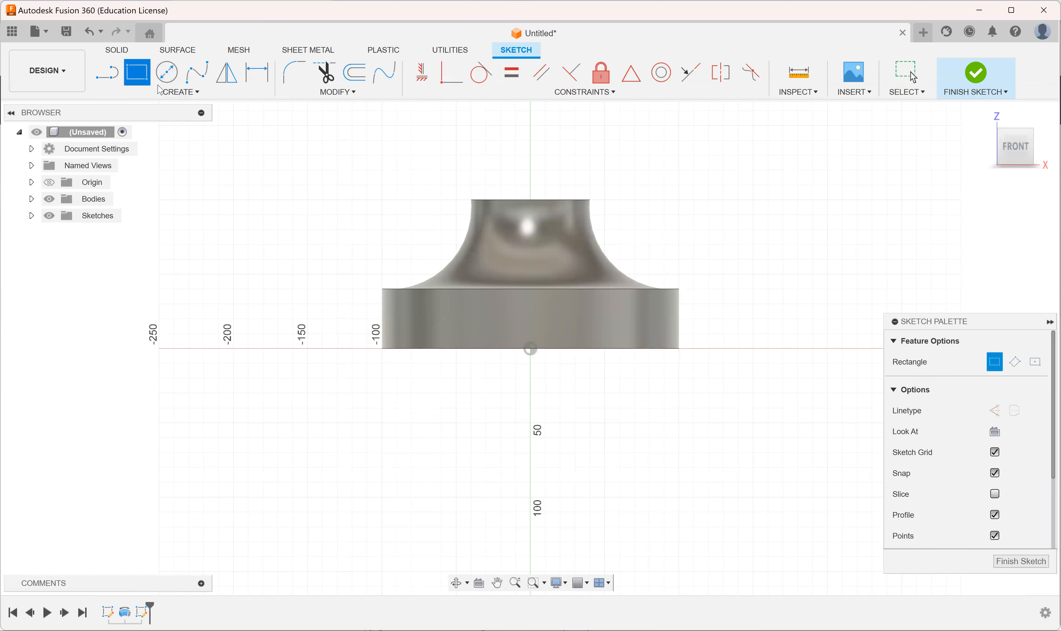
click(575, 234)
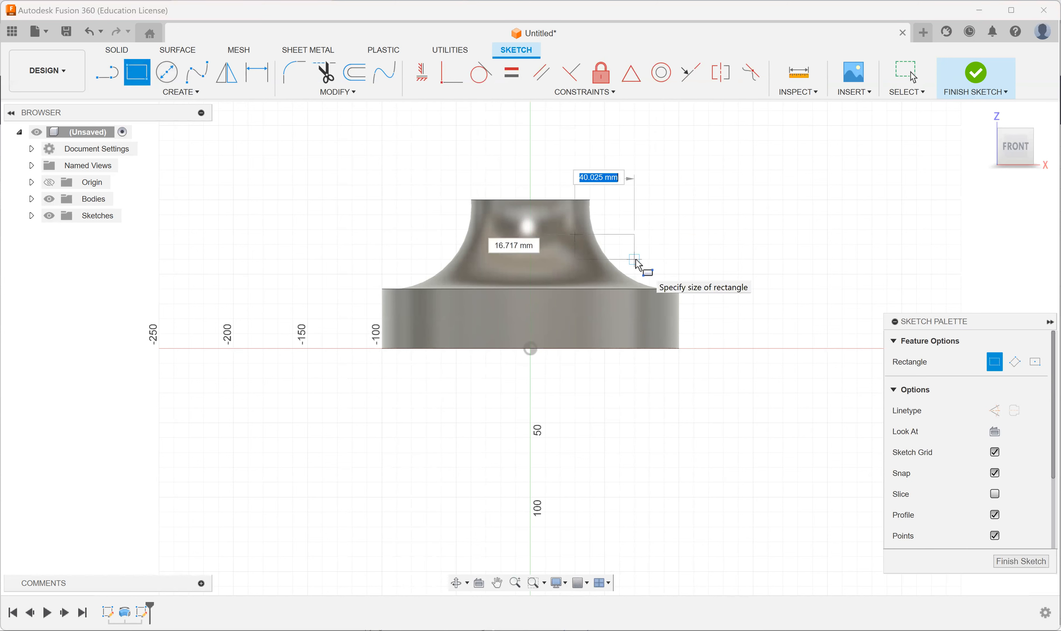
key(Return)
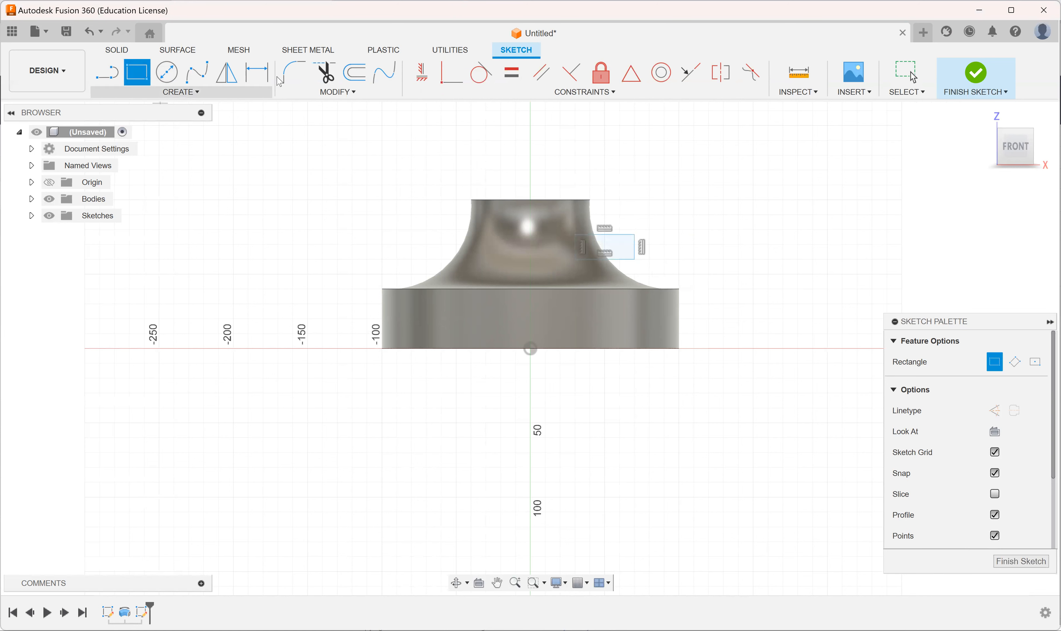
Step: Dimension the rectangle's width, its height and its lower edge's vertical distance from the origin
click(257, 79)
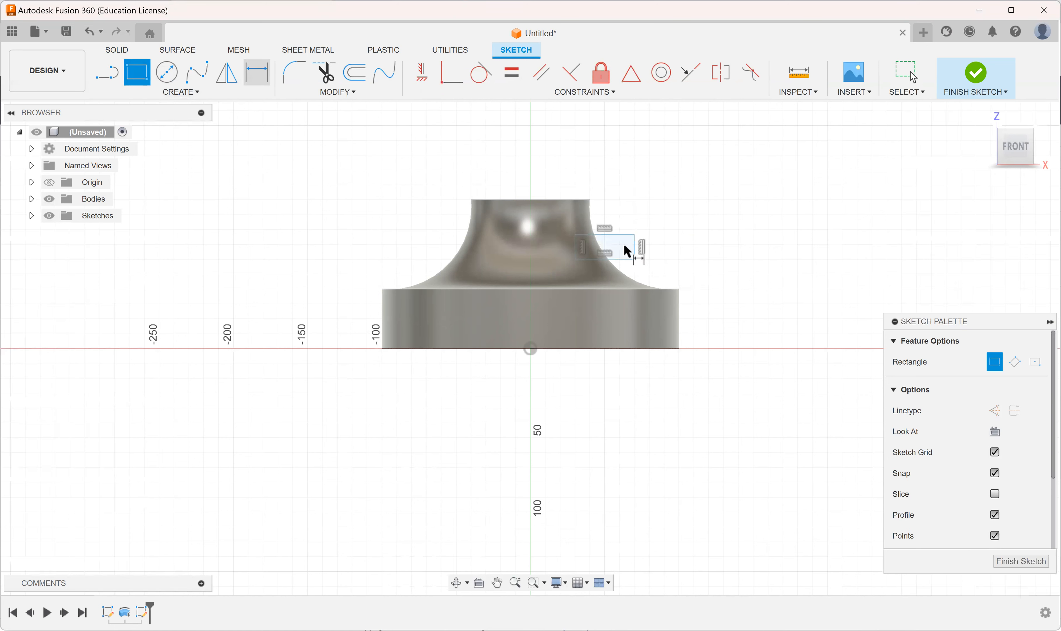
click(619, 159)
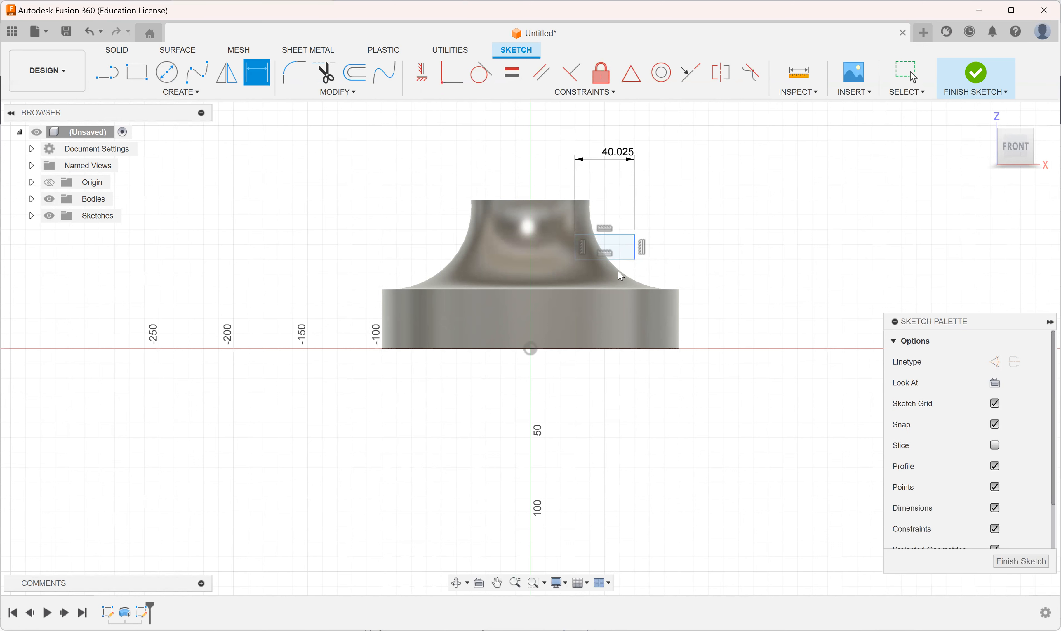
click(702, 245)
key(Return)
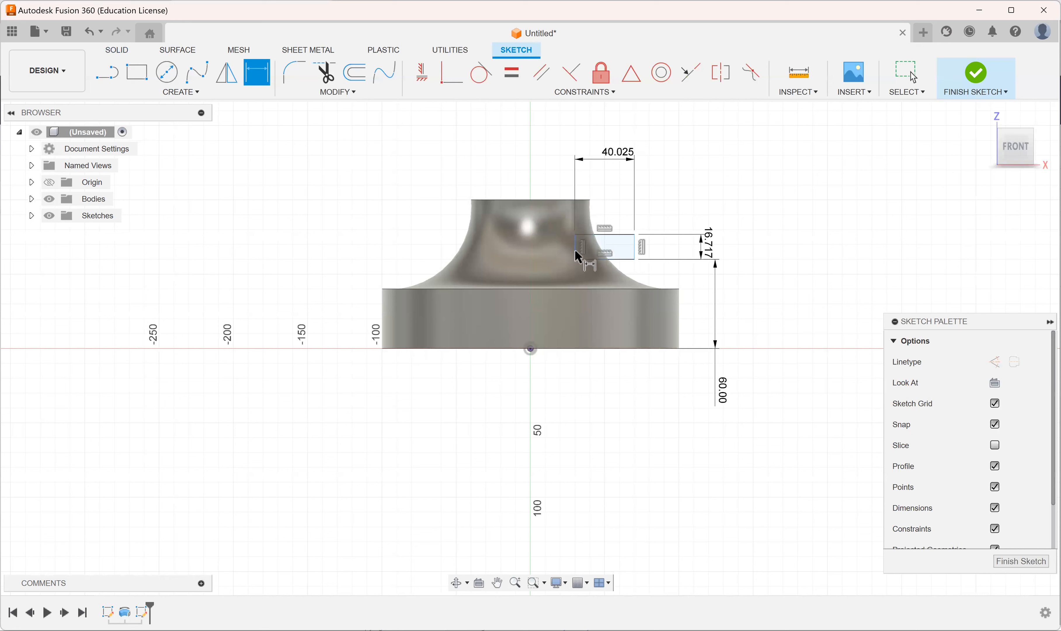
Step: Dimension the horizontal distance from the origin to the rectangle's inner vertical edge and finish the sketch
click(531, 349)
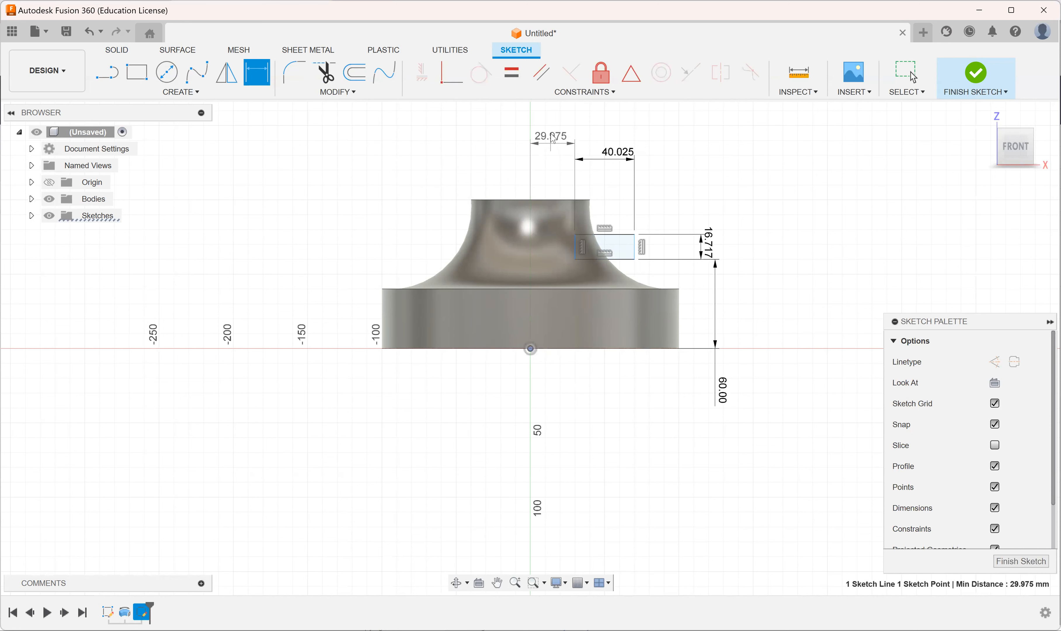
click(553, 129)
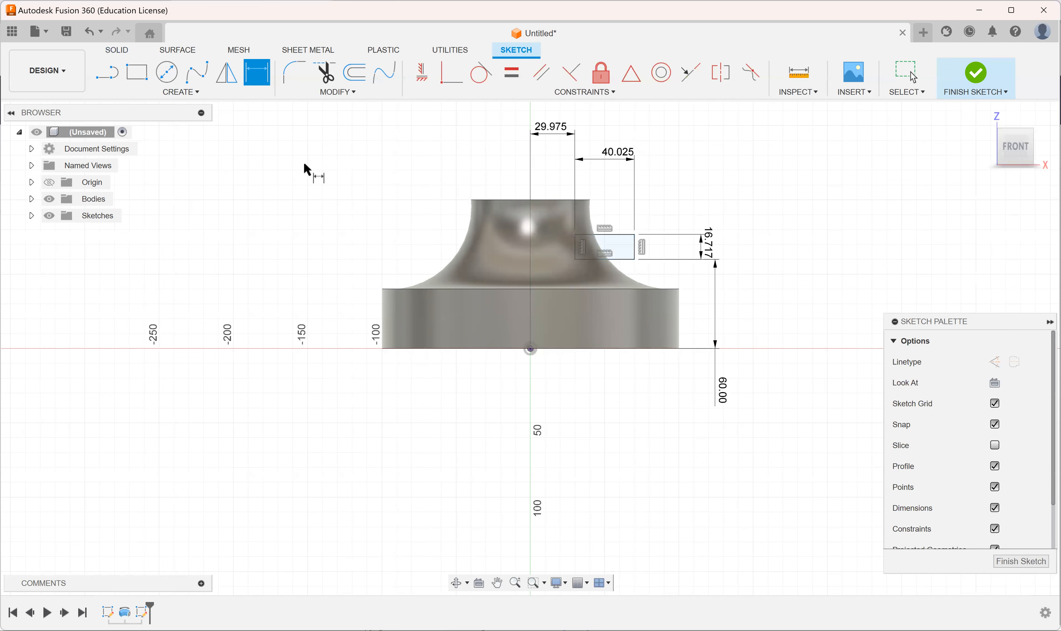
key(Escape)
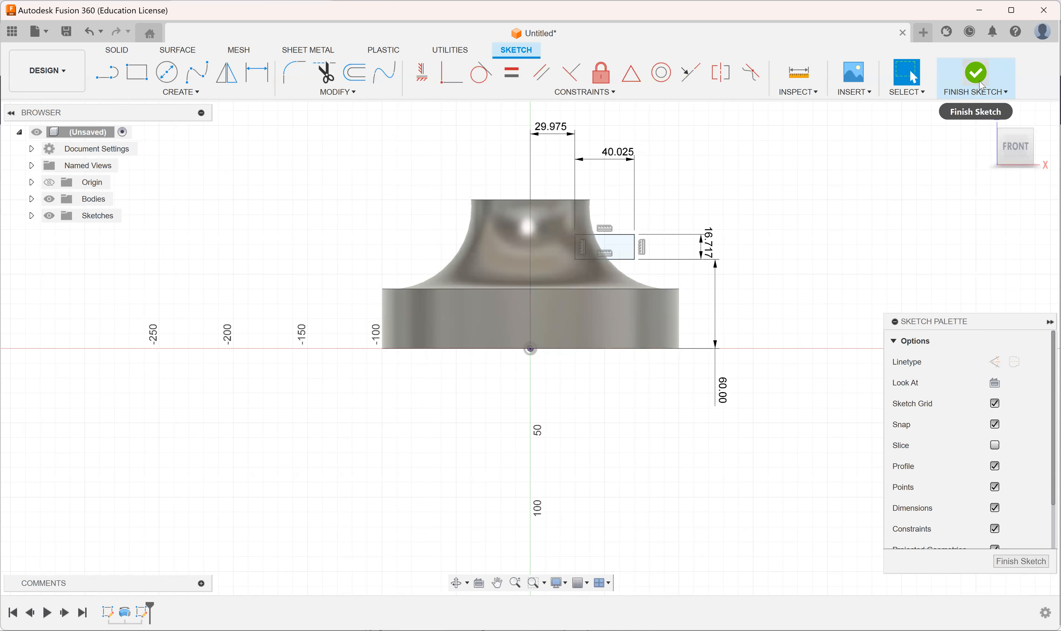
click(976, 79)
Step: Set up a 360-degree revolve of the rectangle around the body's central vertical axis
mouse_move(691, 239)
shift+middle_down()
mouse_move(639, 259)
mouse_move(685, 231)
mouse_move(646, 236)
shift+middle_up()
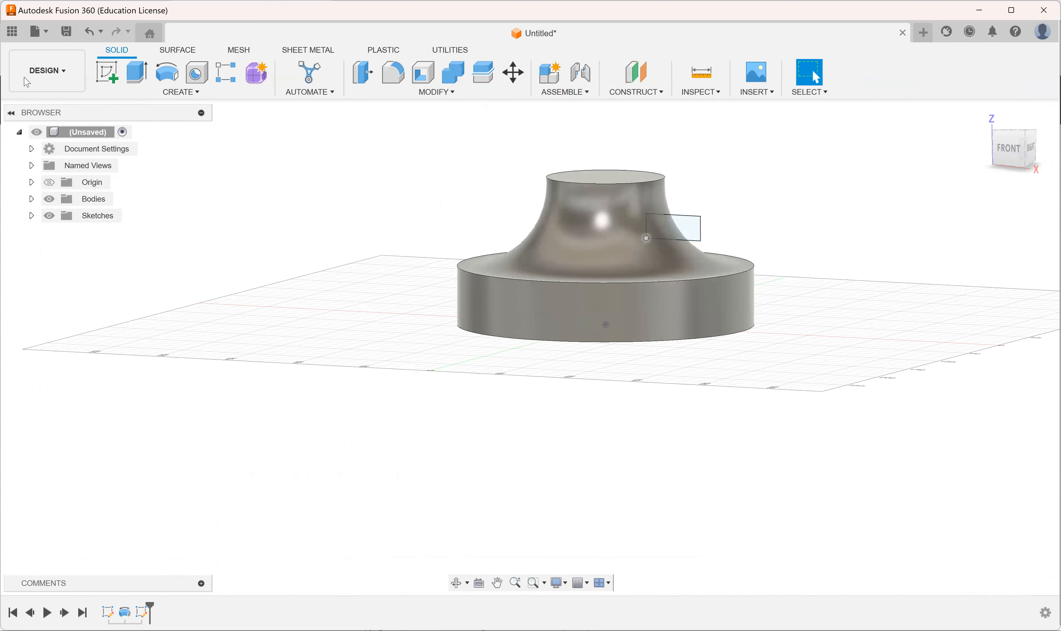
click(220, 91)
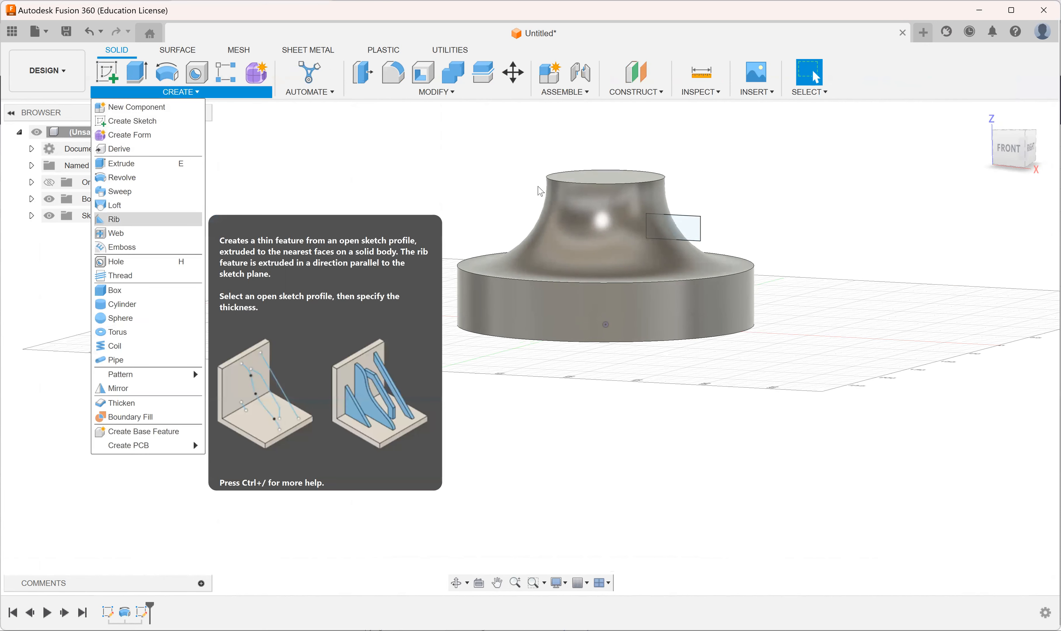
click(129, 178)
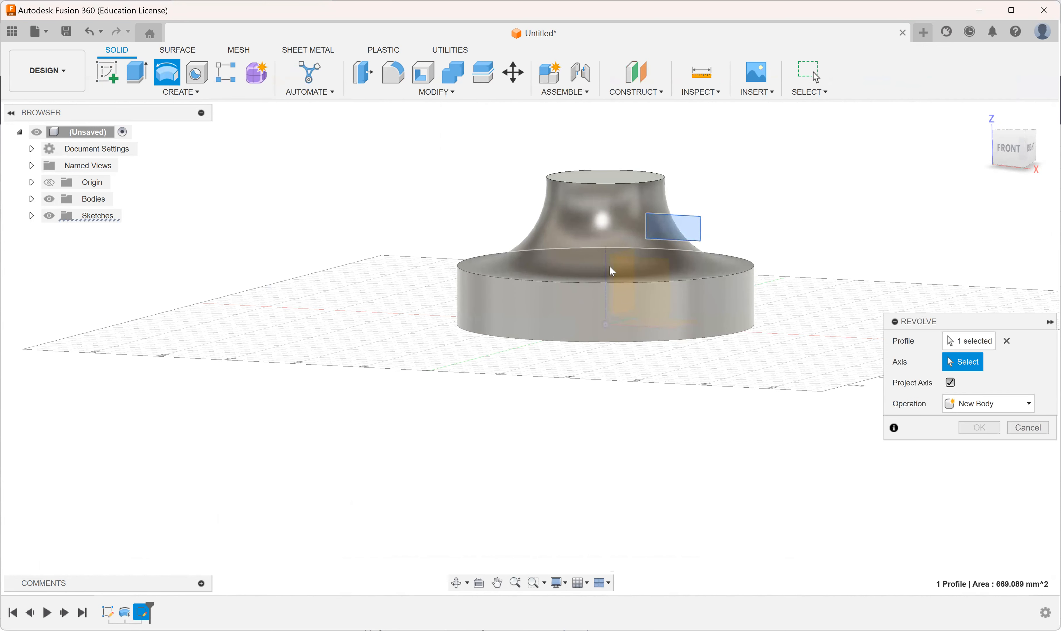
scroll(605, 293, up, 3)
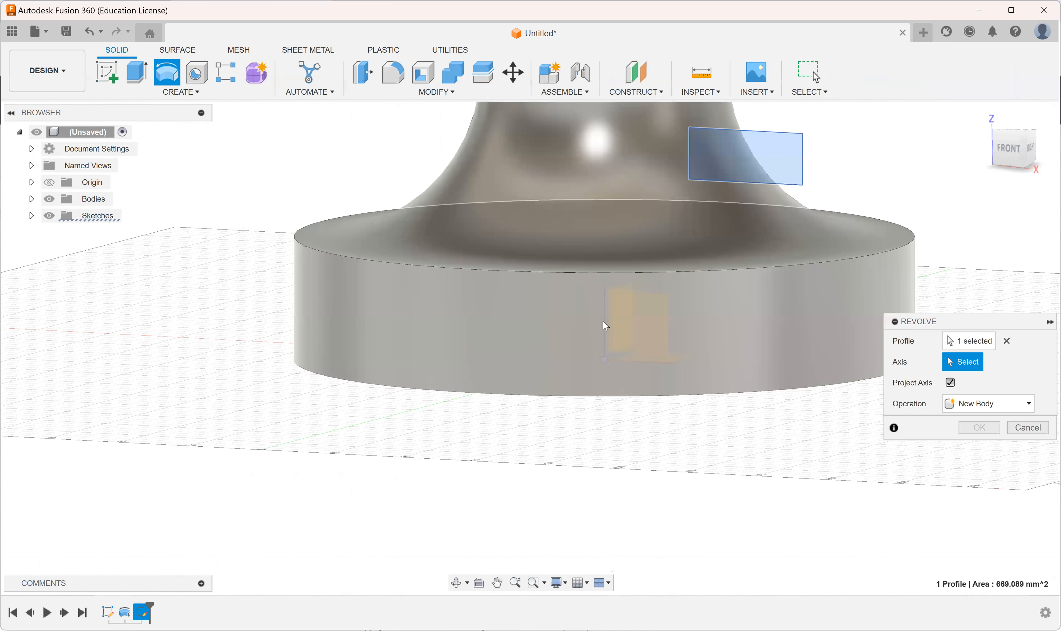
click(611, 260)
scroll(611, 260, down, 3)
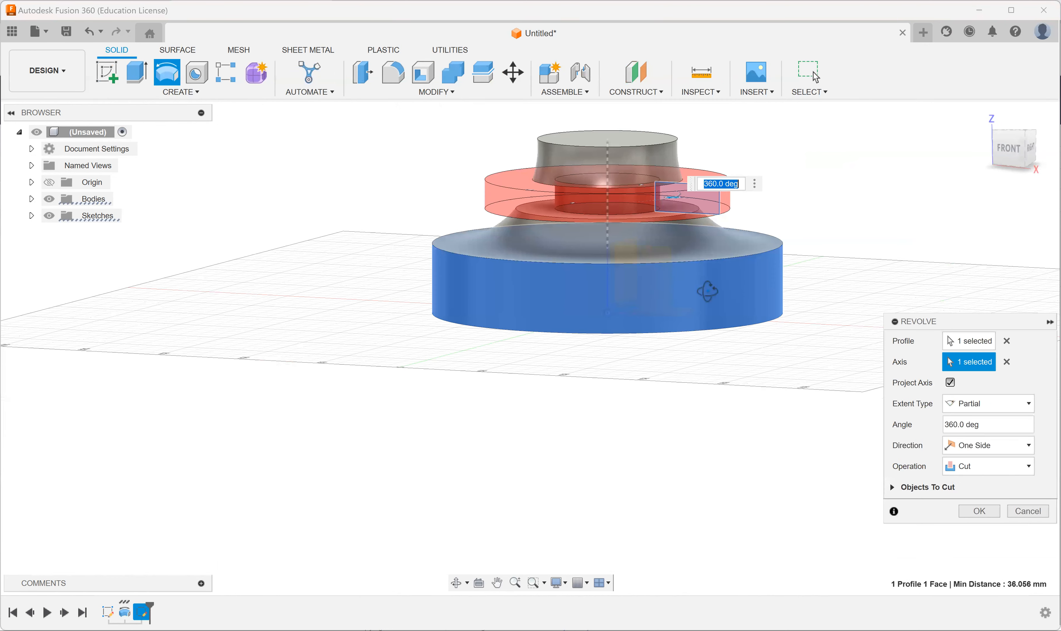
shift+middle_drag(672, 293, 749, 288)
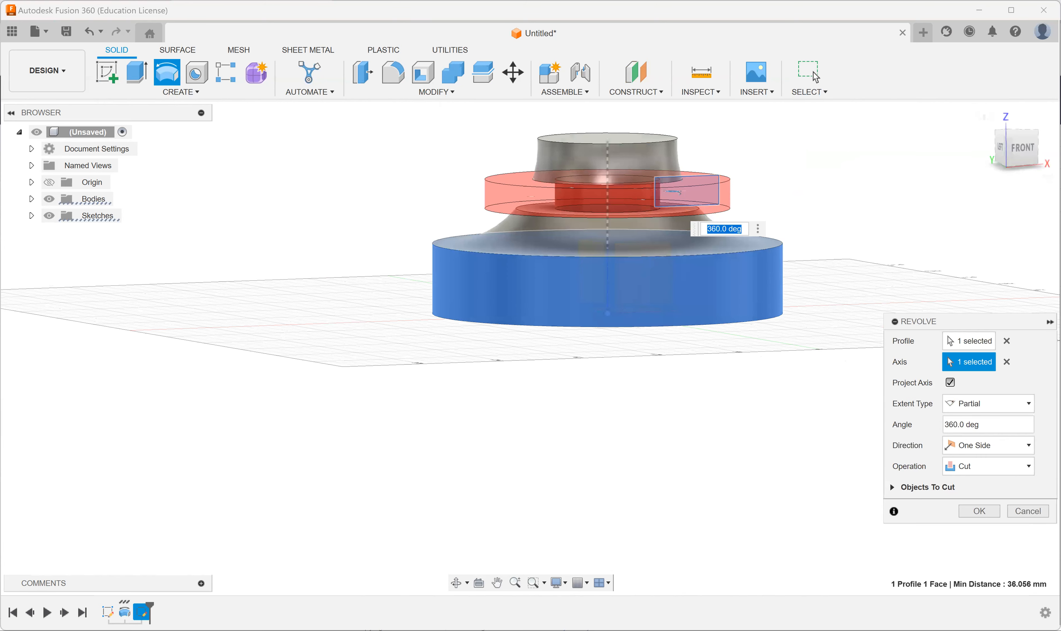
Step: Preview the rectangle's revolve as a Join, switch the operation back to Cut and complete the groove around the neck
click(1005, 468)
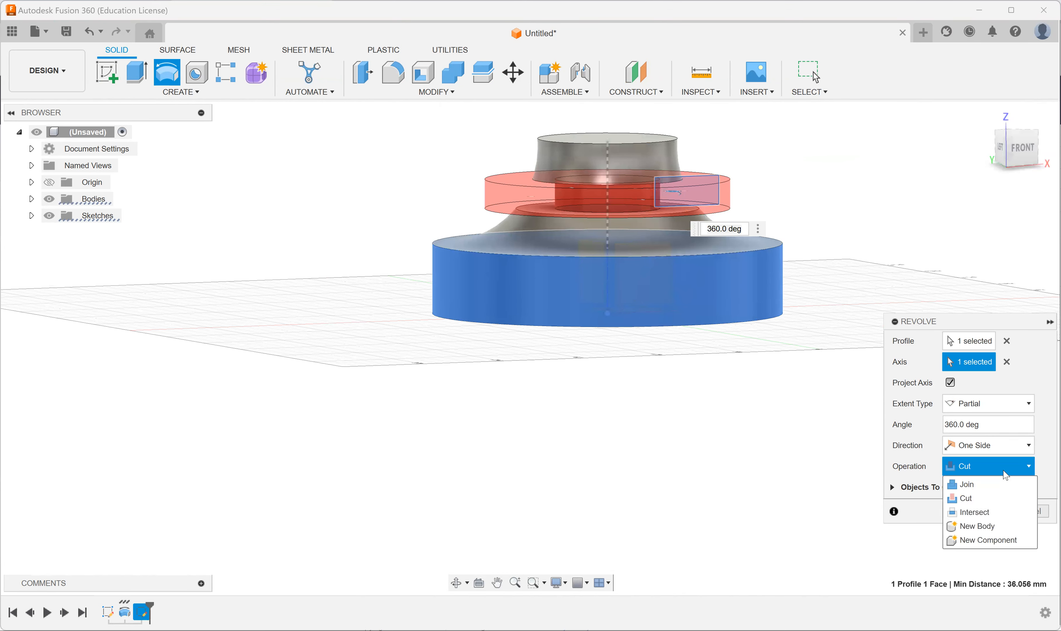
click(981, 490)
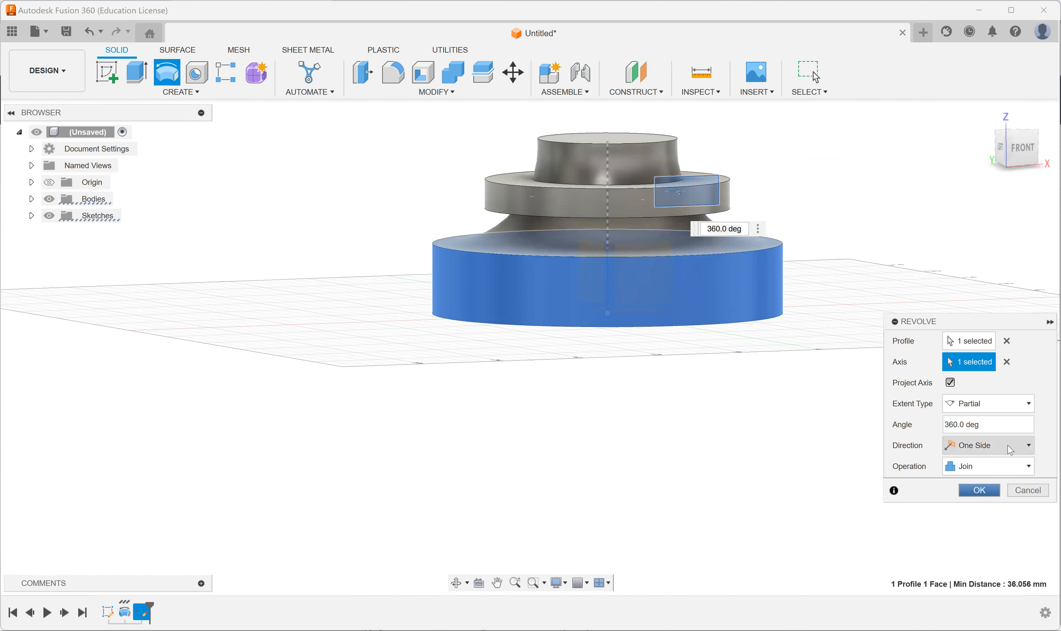
click(990, 466)
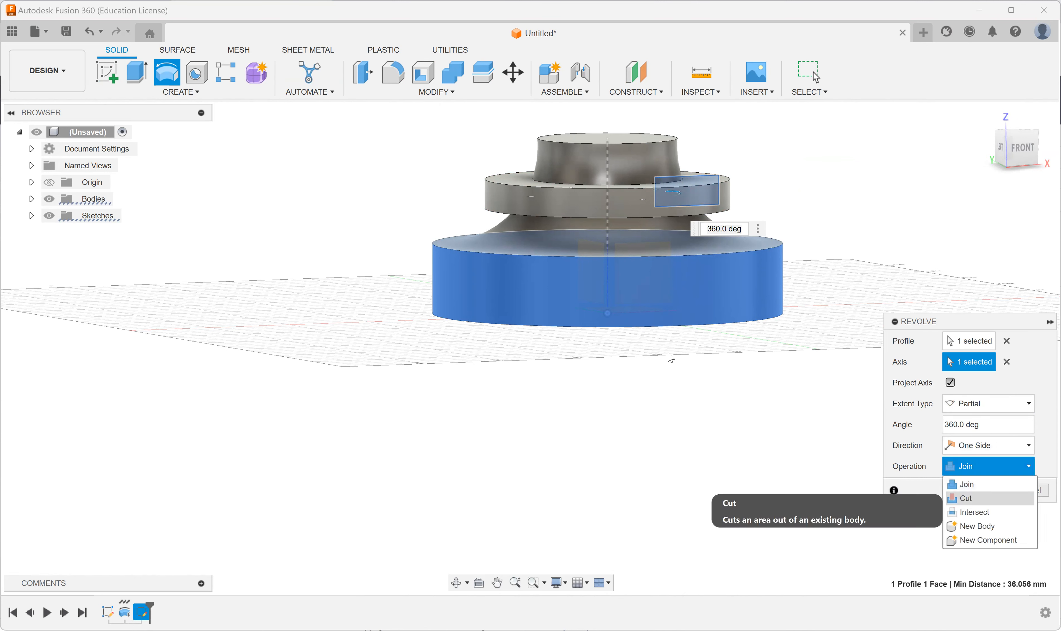
click(974, 499)
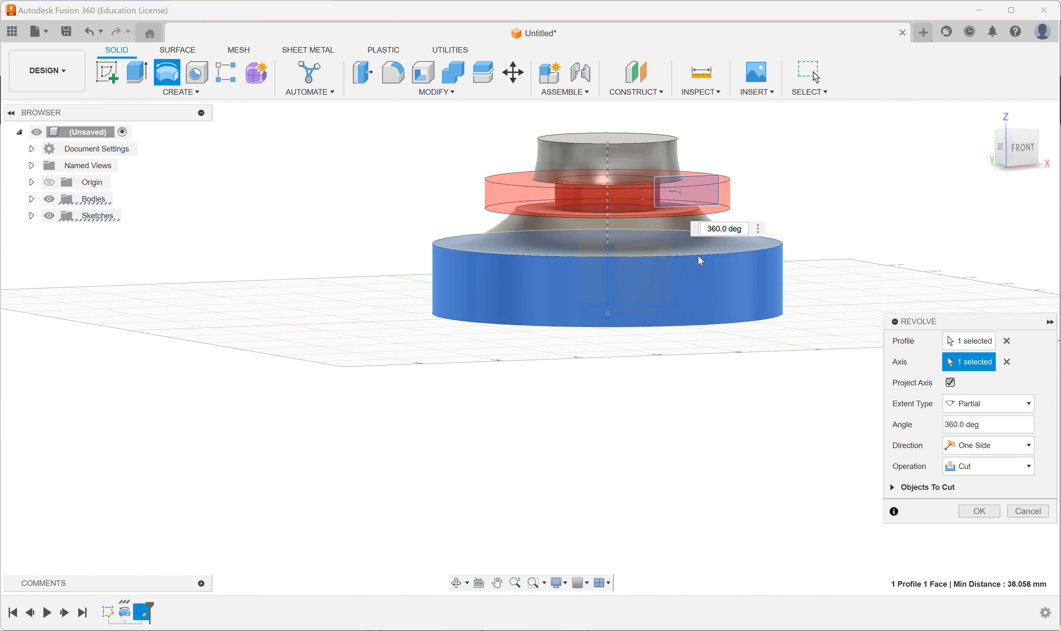
key(Return)
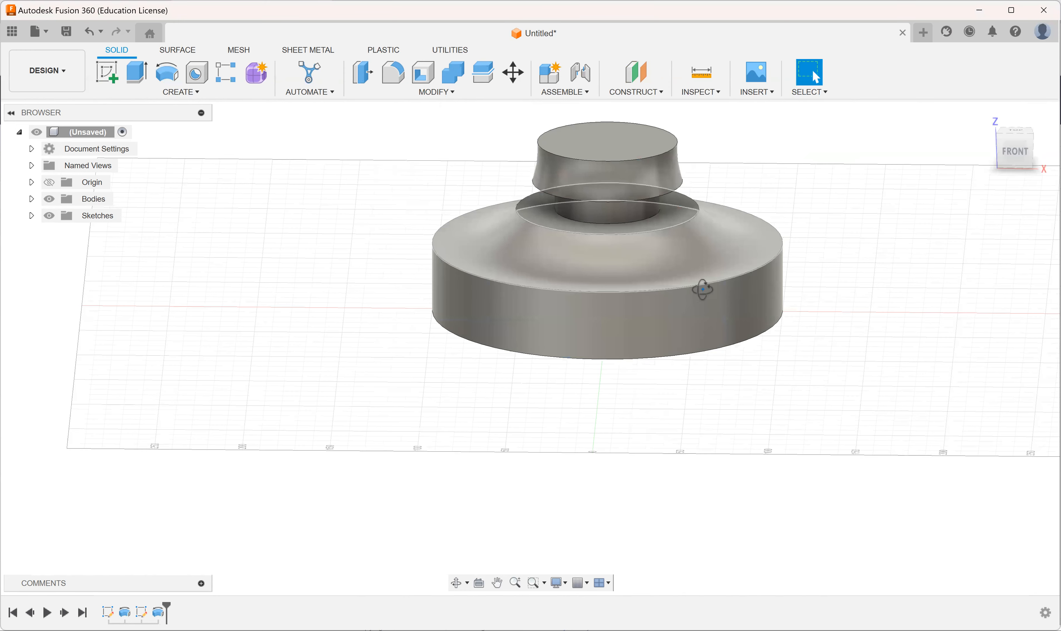
Step: Fillet the circular bottom edge of the base with a 10 mm radius
shift+middle_drag(703, 292, 765, 318)
mouse_move(607, 252)
shift+middle_down()
mouse_move(651, 280)
mouse_move(673, 270)
mouse_move(707, 282)
shift+middle_up()
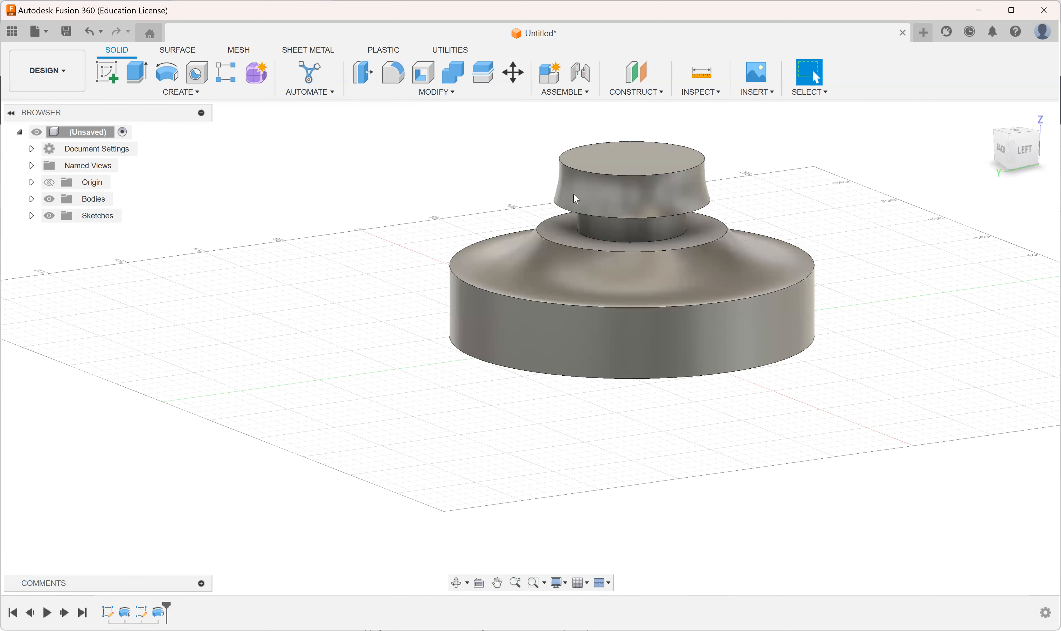
shift+middle_drag(668, 310, 736, 285)
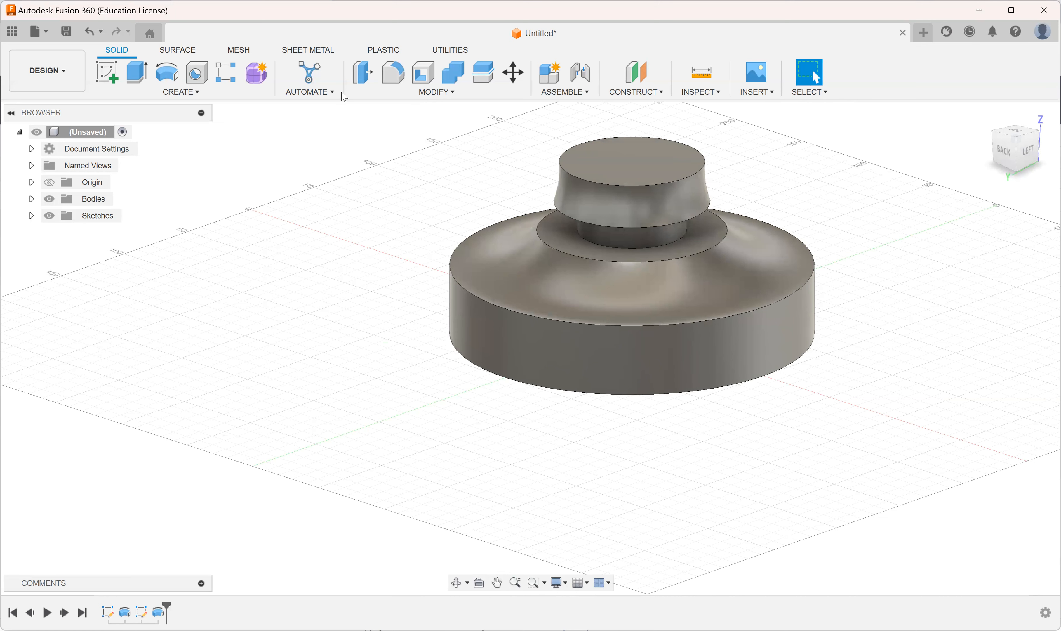
click(393, 74)
shift+middle_drag(658, 361, 642, 271)
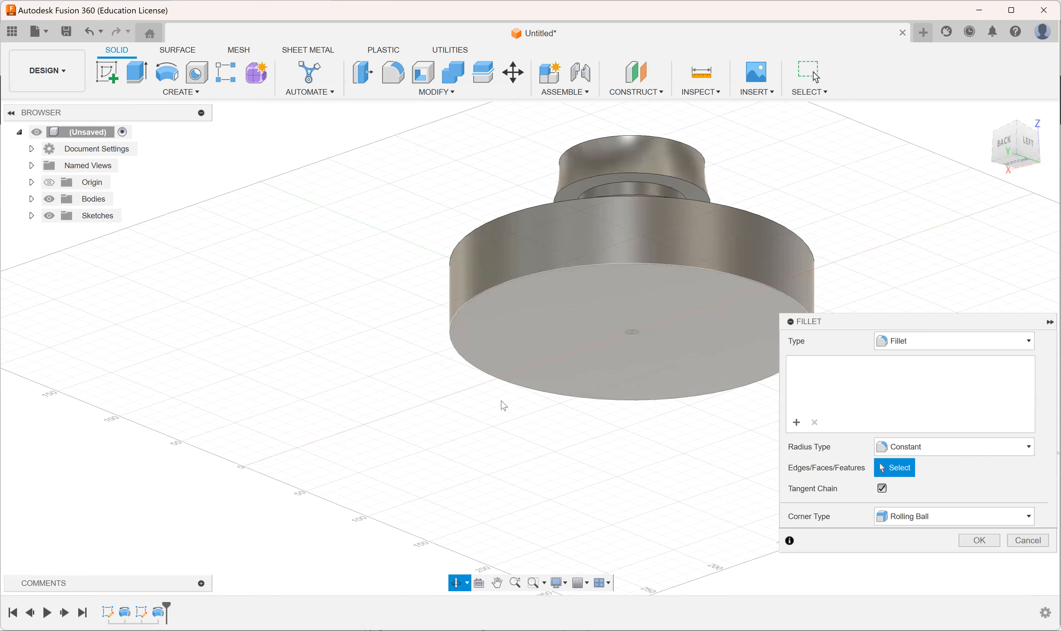
click(654, 398)
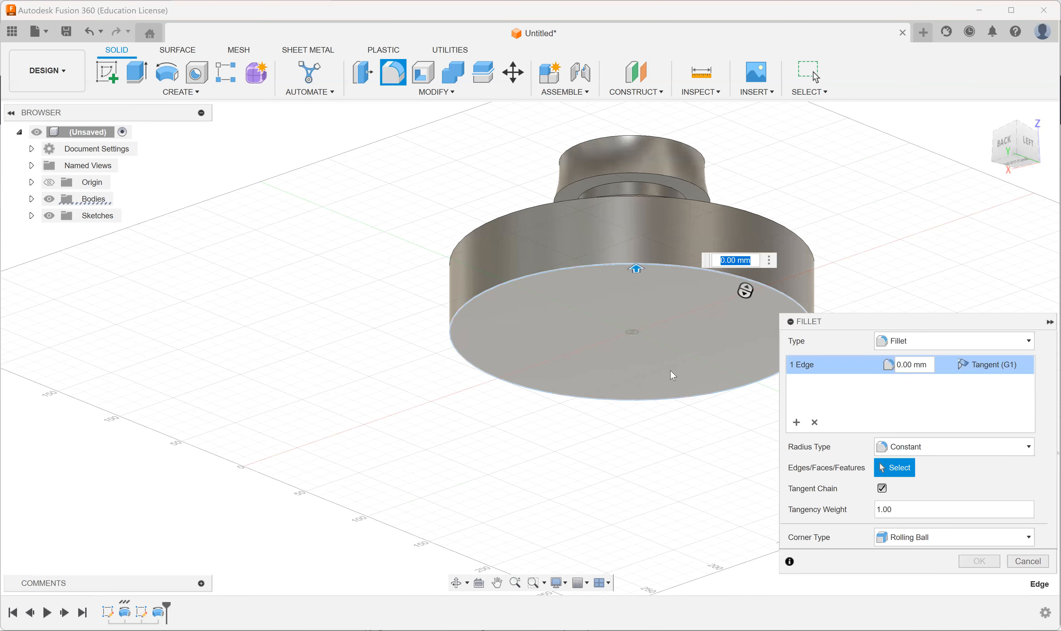
shift+middle_drag(669, 370, 715, 416)
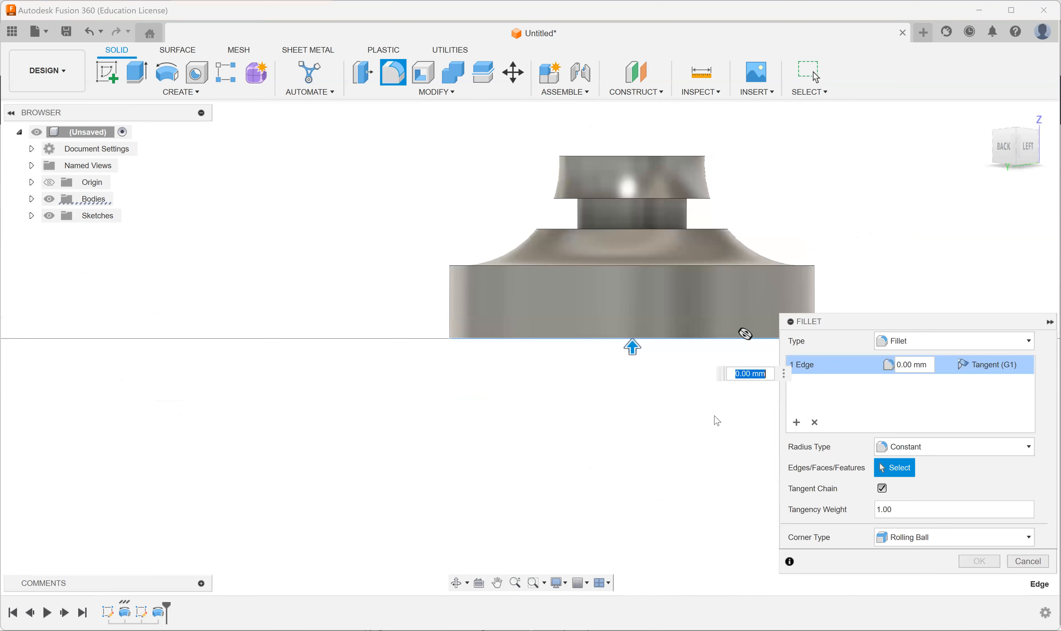
text(10)
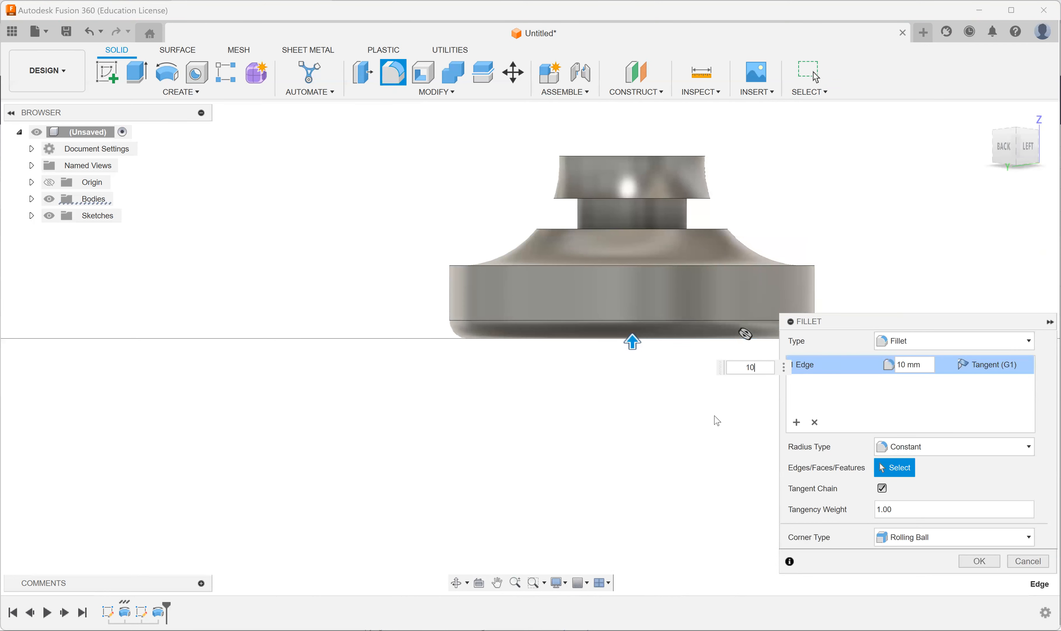
key(Return)
shift+middle_drag(561, 310, 613, 316)
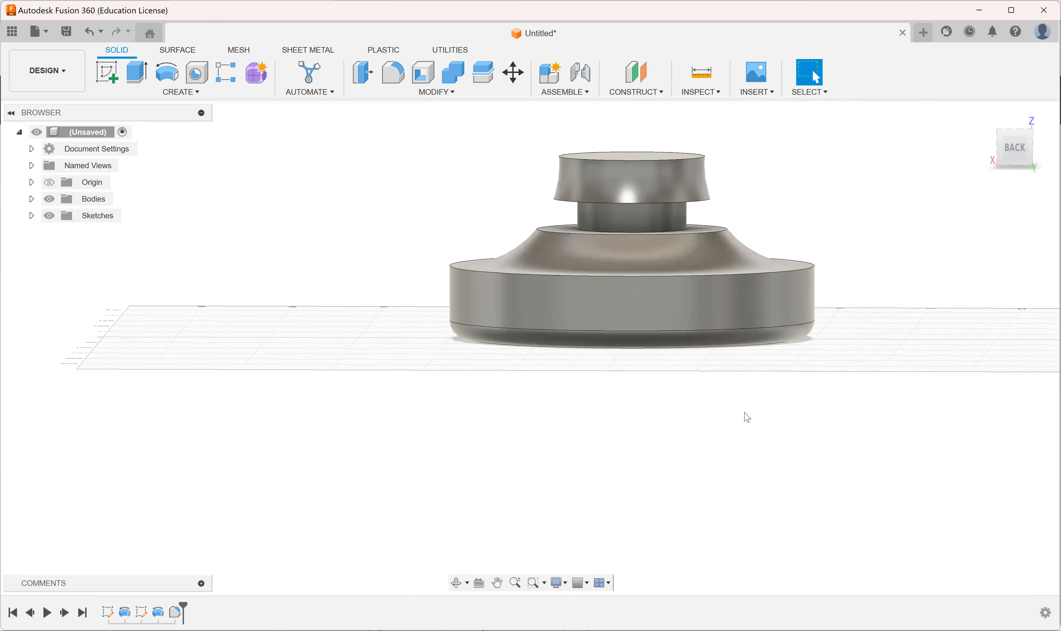
shift+middle_drag(747, 417, 806, 339)
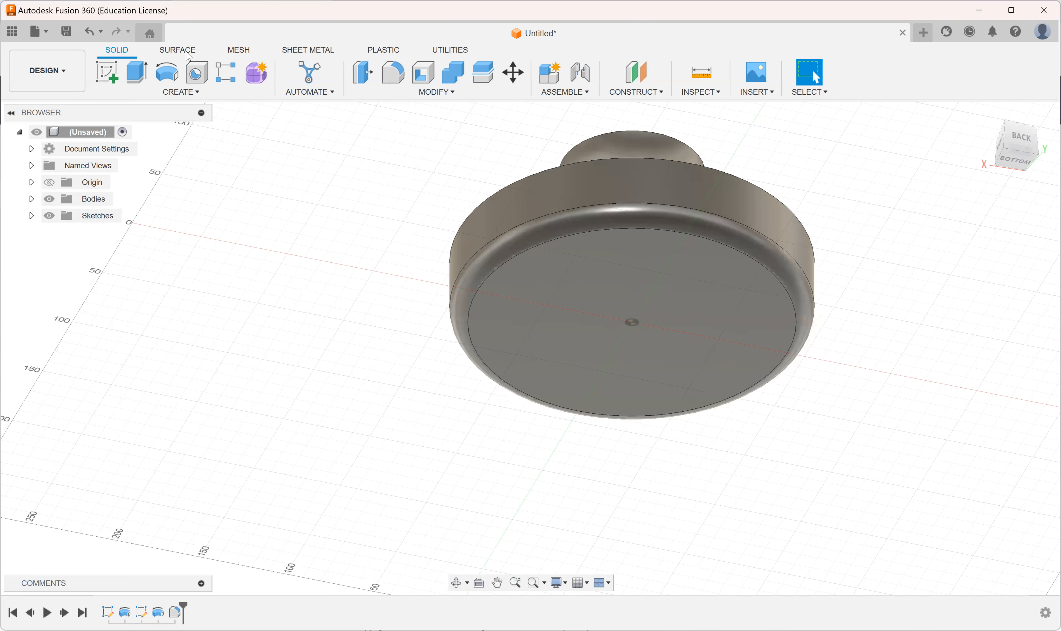
shift+middle_drag(588, 482, 499, 565)
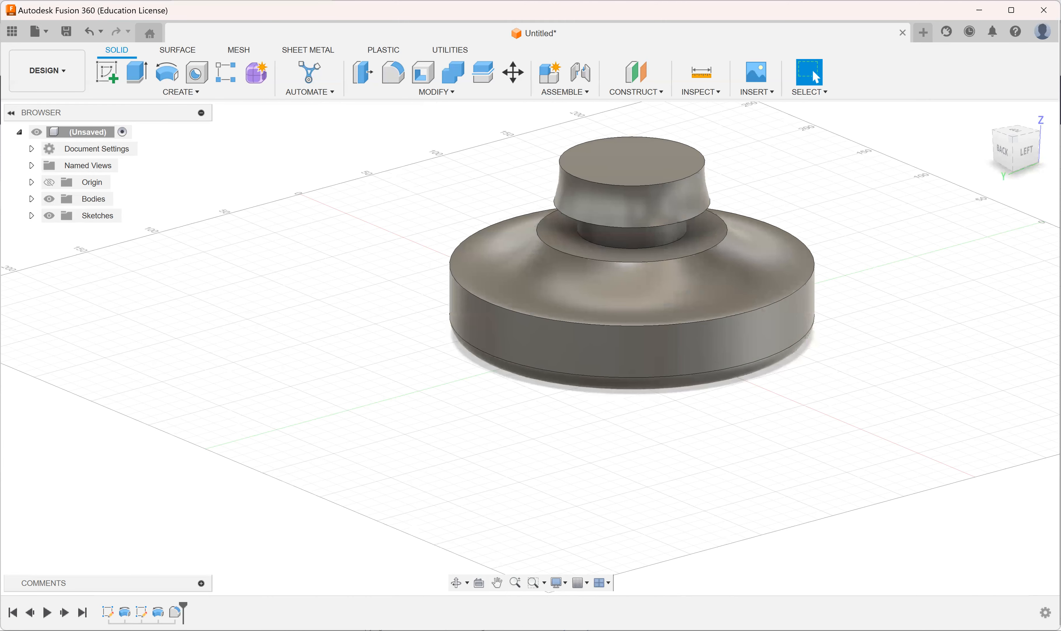
Step: Set the radius of the base's bottom edge fillet to 100 mm and inspect the rounded underside
right_click(176, 612)
click(210, 499)
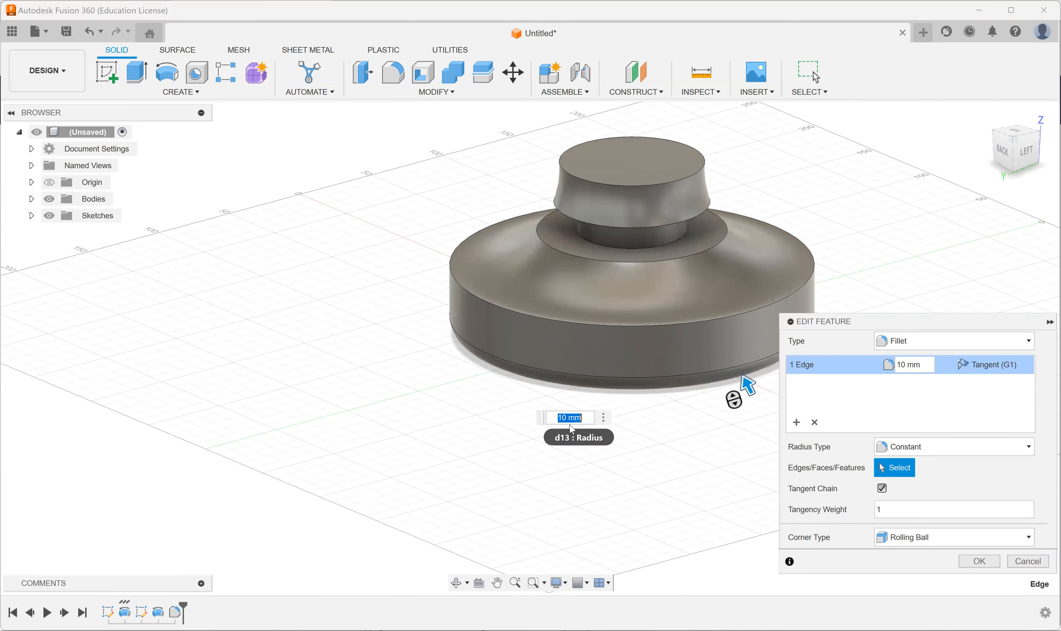
text(100)
key(Return)
shift+middle_drag(624, 340, 645, 271)
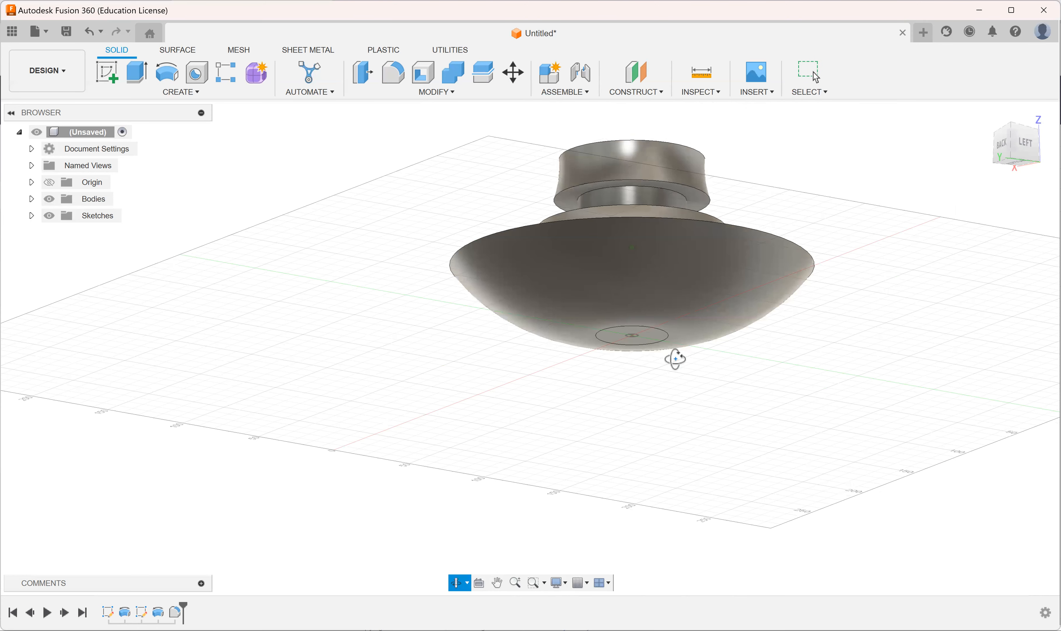
shift+middle_drag(673, 347, 700, 357)
key(Escape)
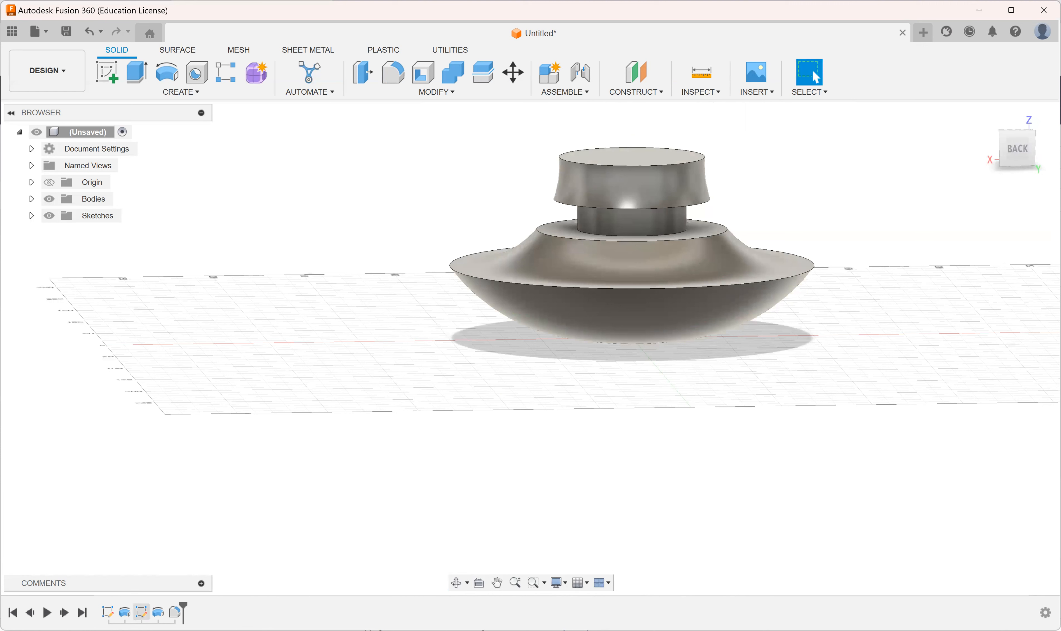
Step: Try a 500 mm radius on the base's bottom edge fillet, cancel it and undo the earlier radius edit
right_click(174, 611)
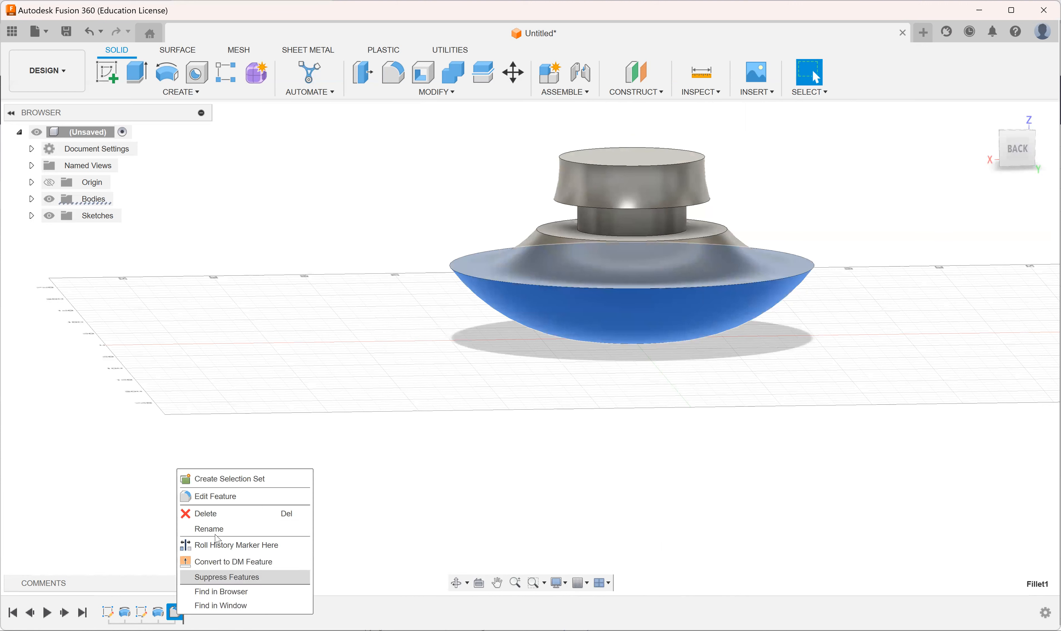
click(223, 500)
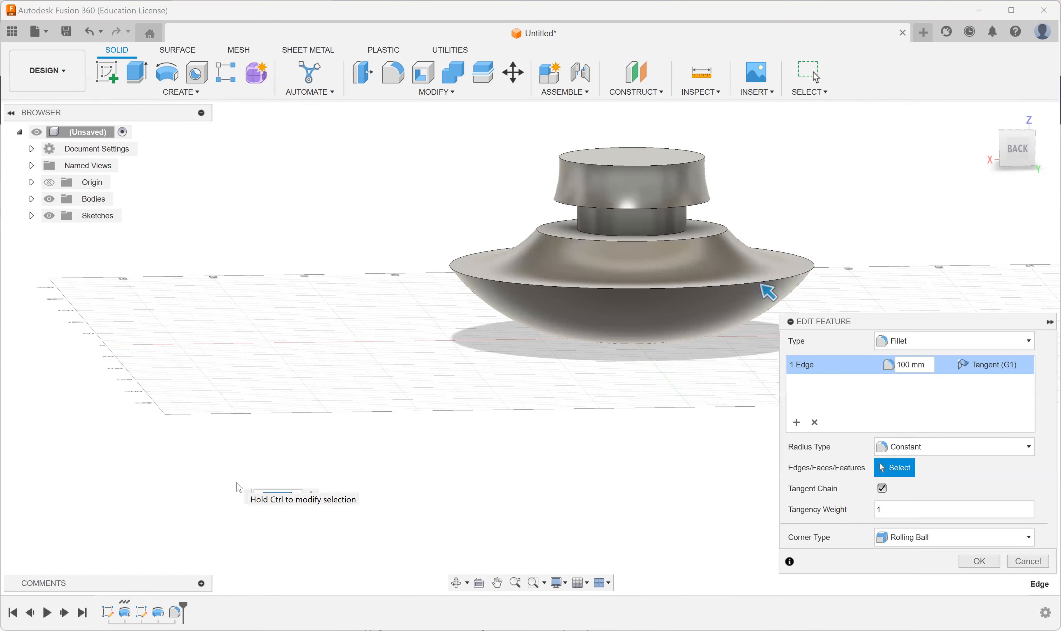
text(500)
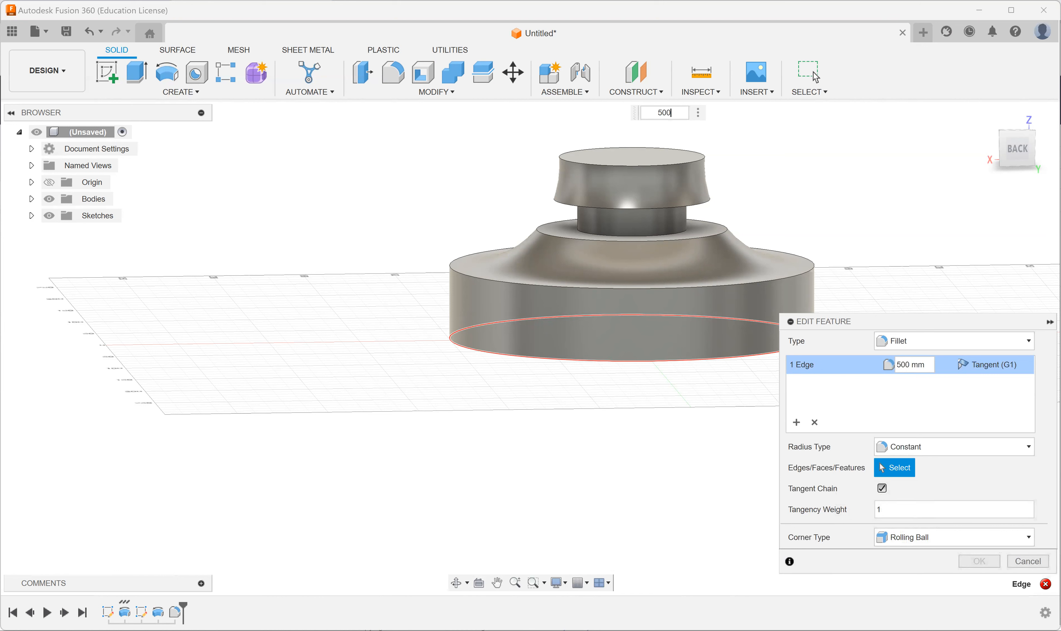
click(815, 77)
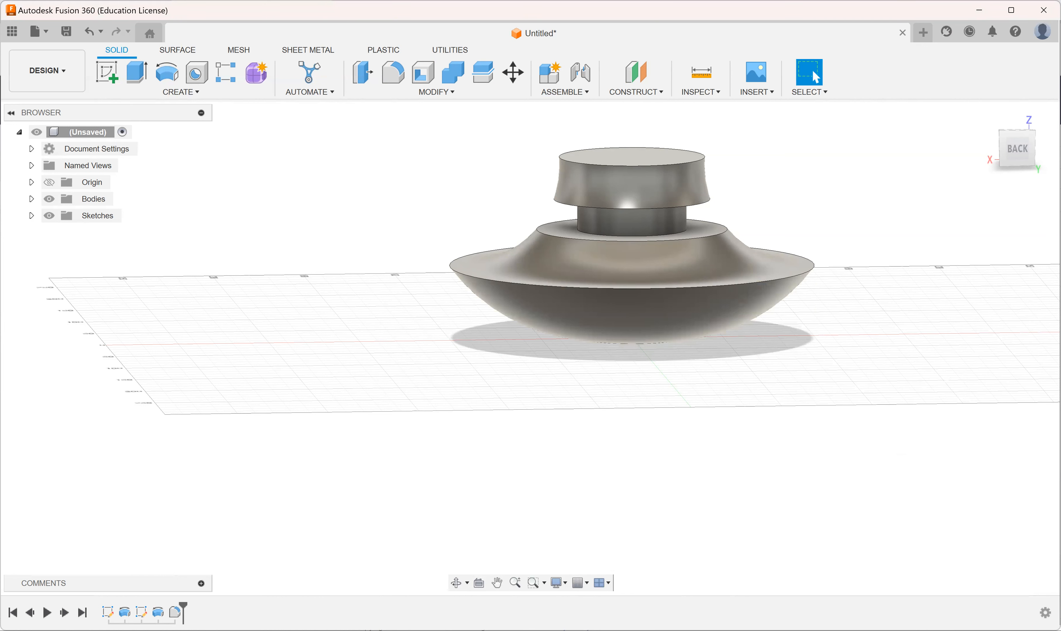
click(91, 37)
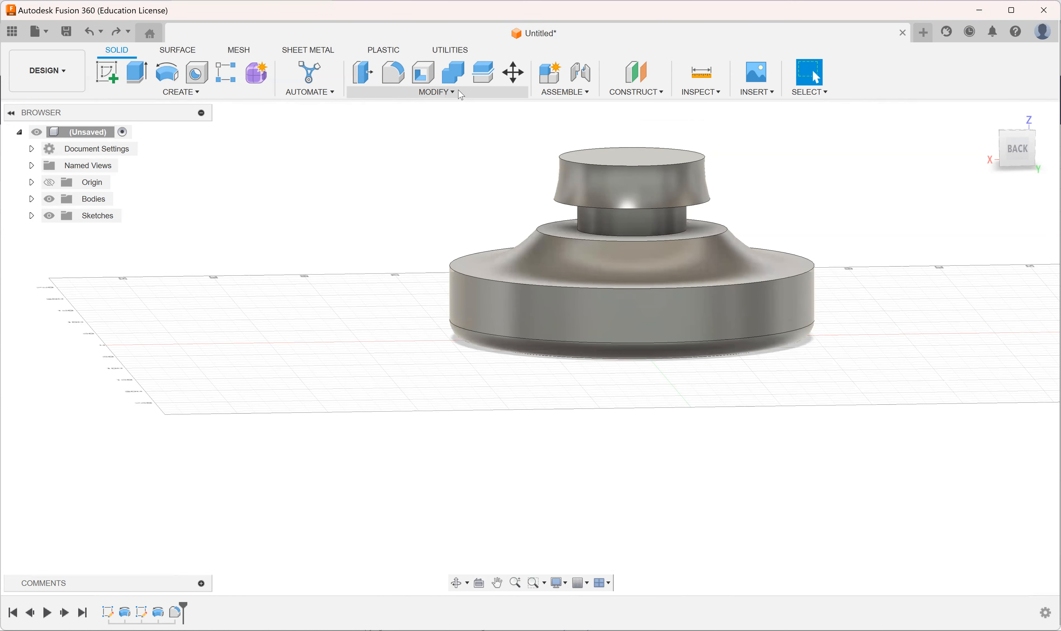
Step: Chamfer the circular top edge of the upper knob with an equal distance of 5 mm
click(446, 98)
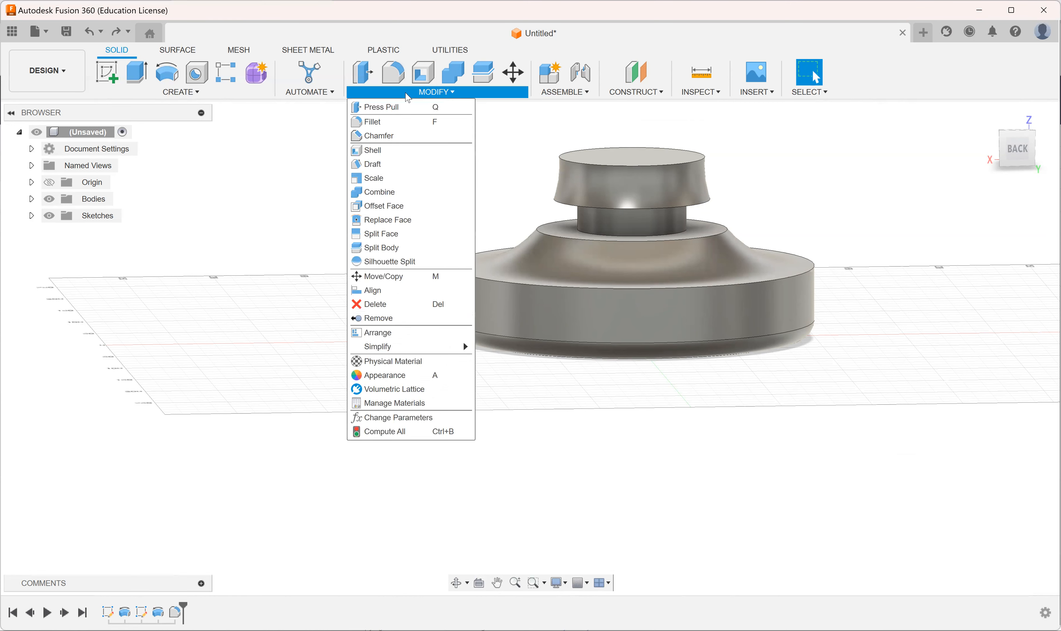
click(412, 139)
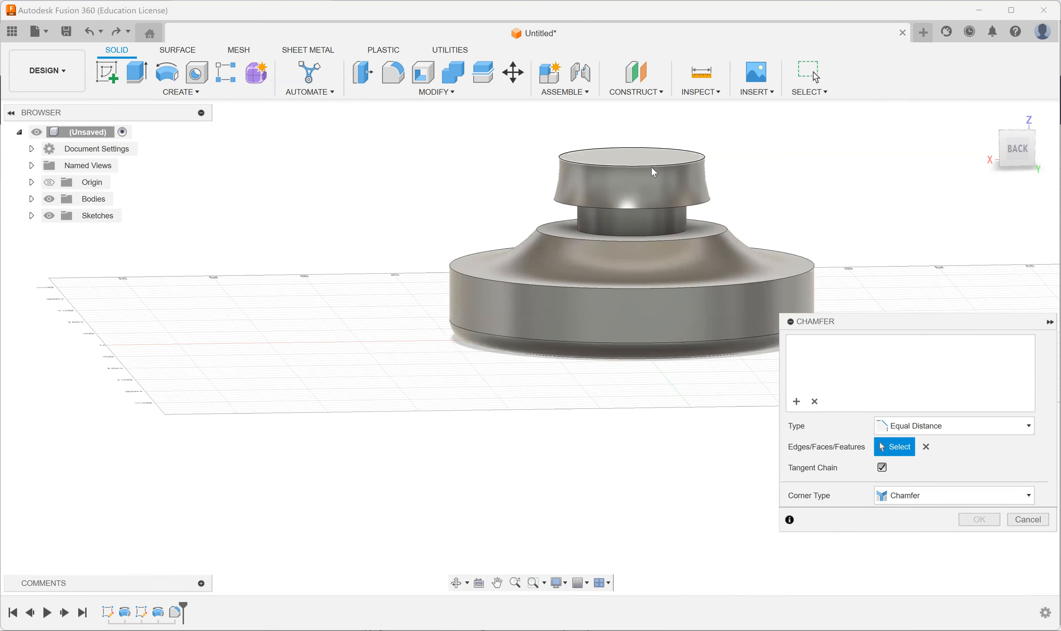
click(652, 167)
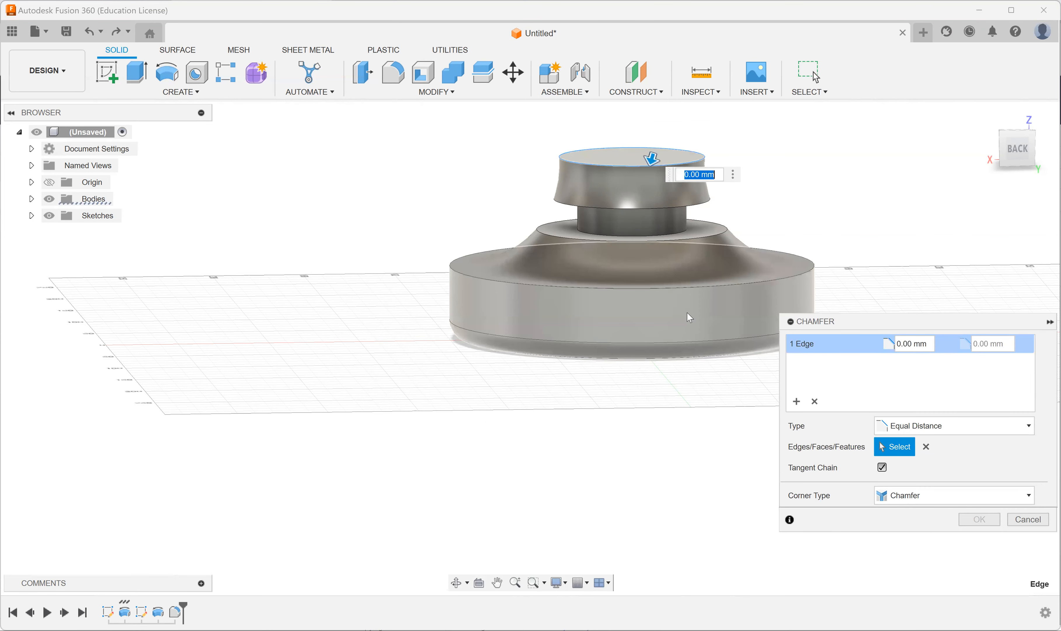
text(5)
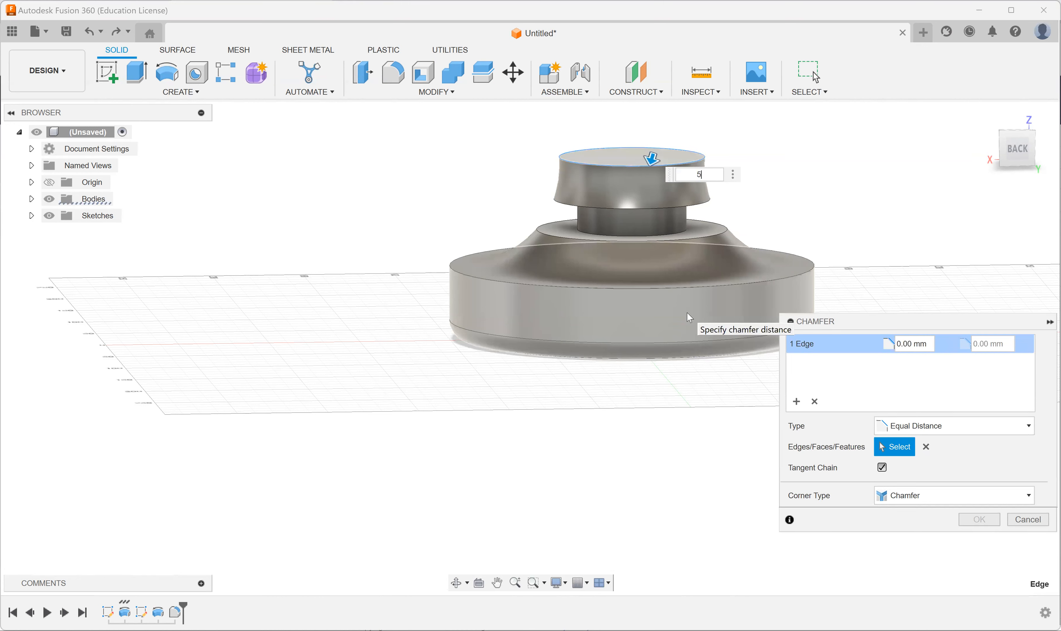
key(Return)
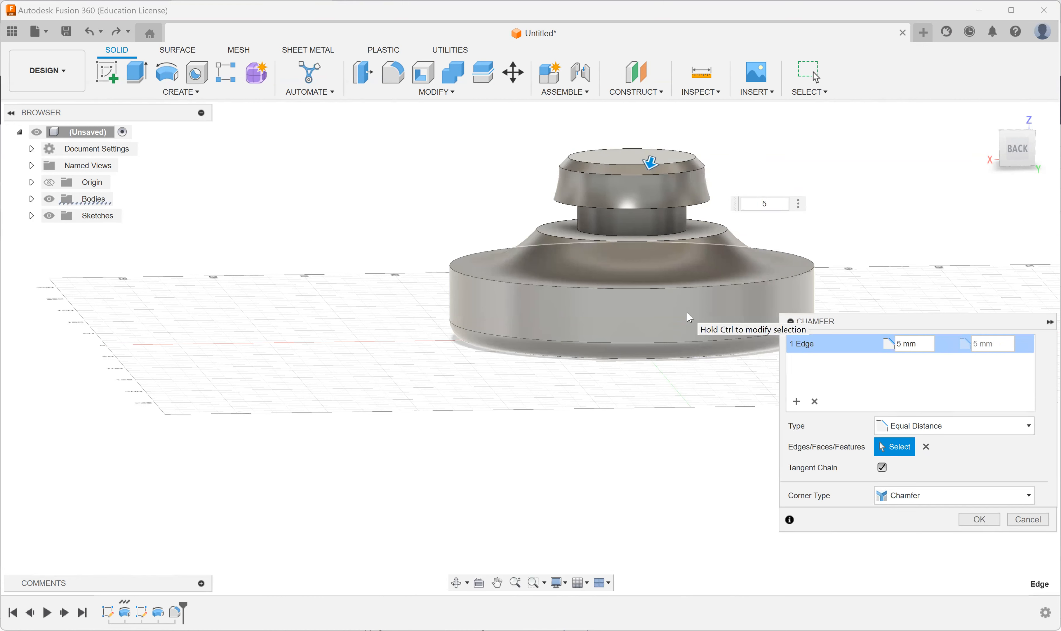
key(Return)
mouse_move(725, 286)
shift+middle_down()
mouse_move(700, 276)
mouse_move(718, 288)
shift+middle_up()
scroll(719, 172, up, 3)
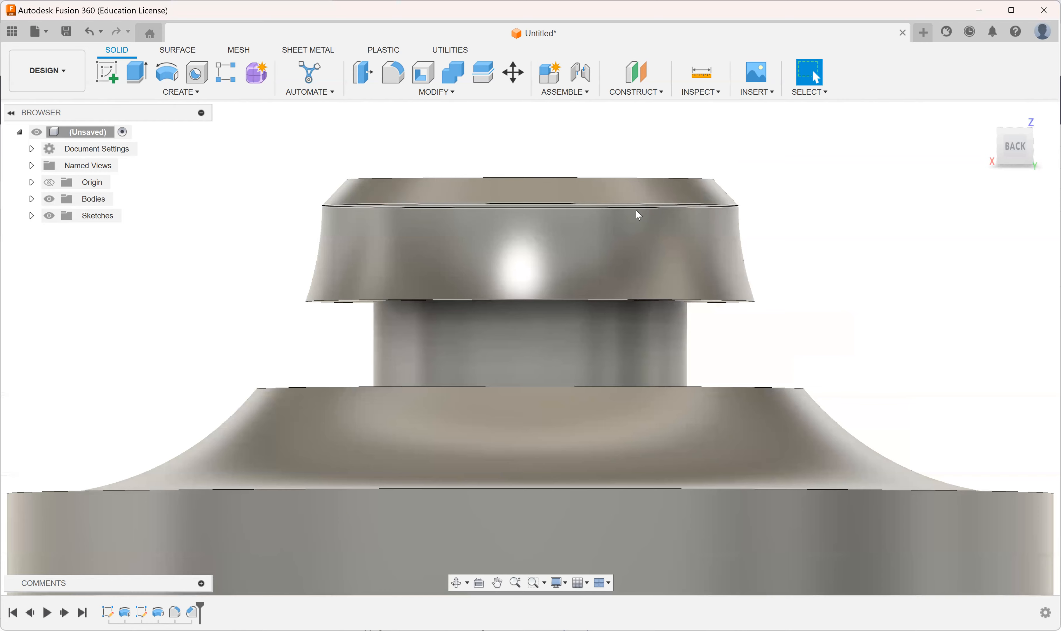
scroll(637, 217, down, 4)
shift+middle_drag(643, 231, 715, 230)
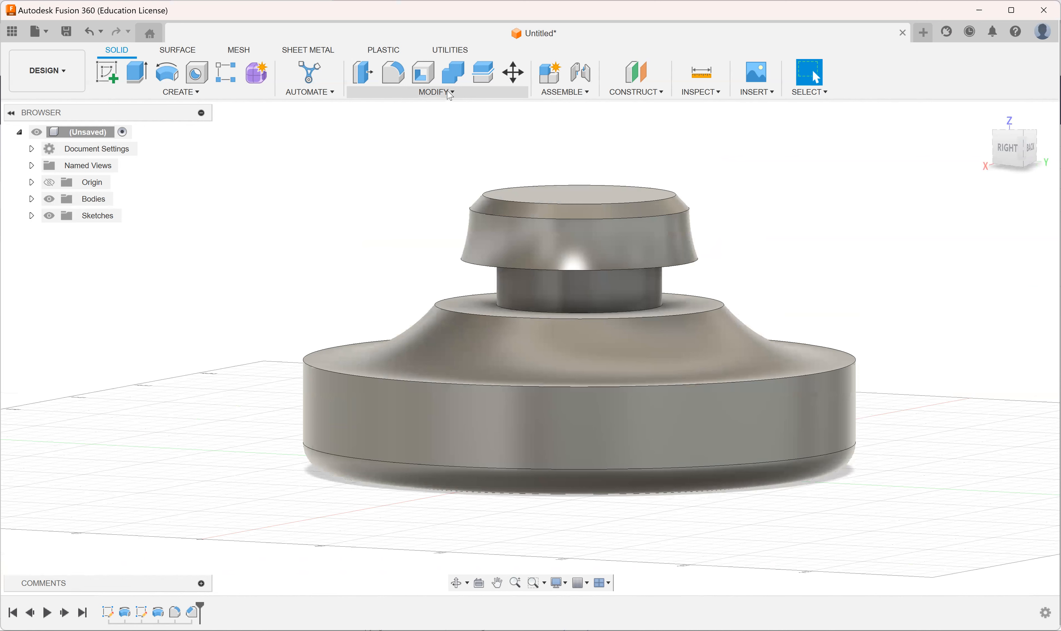
click(450, 93)
click(461, 92)
Step: Construct a tangent plane on the cylindrical neck face at an angle of 0 degrees
click(627, 95)
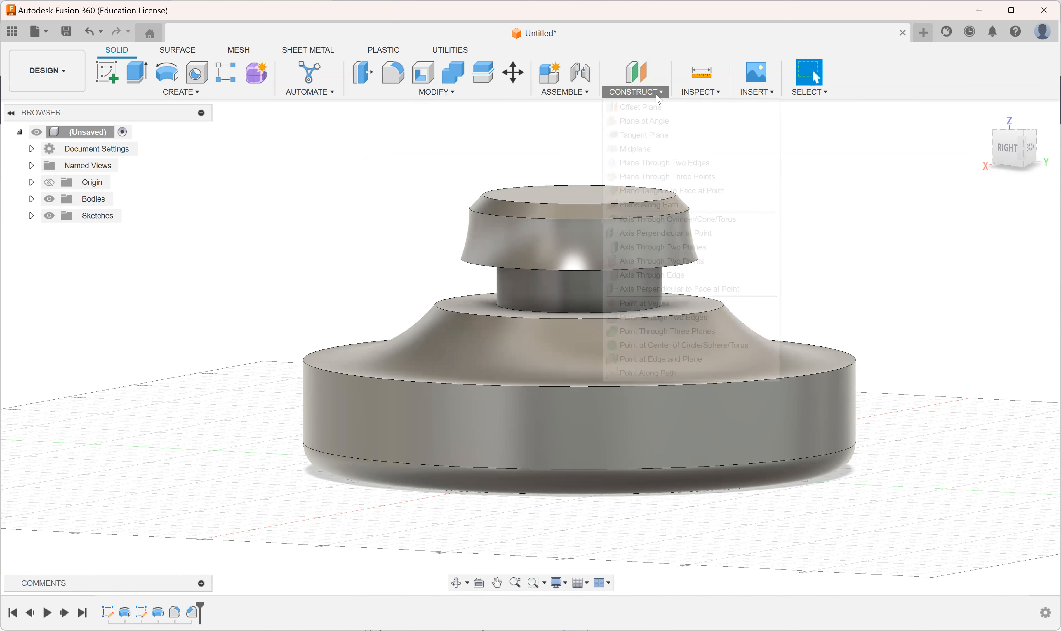
click(658, 136)
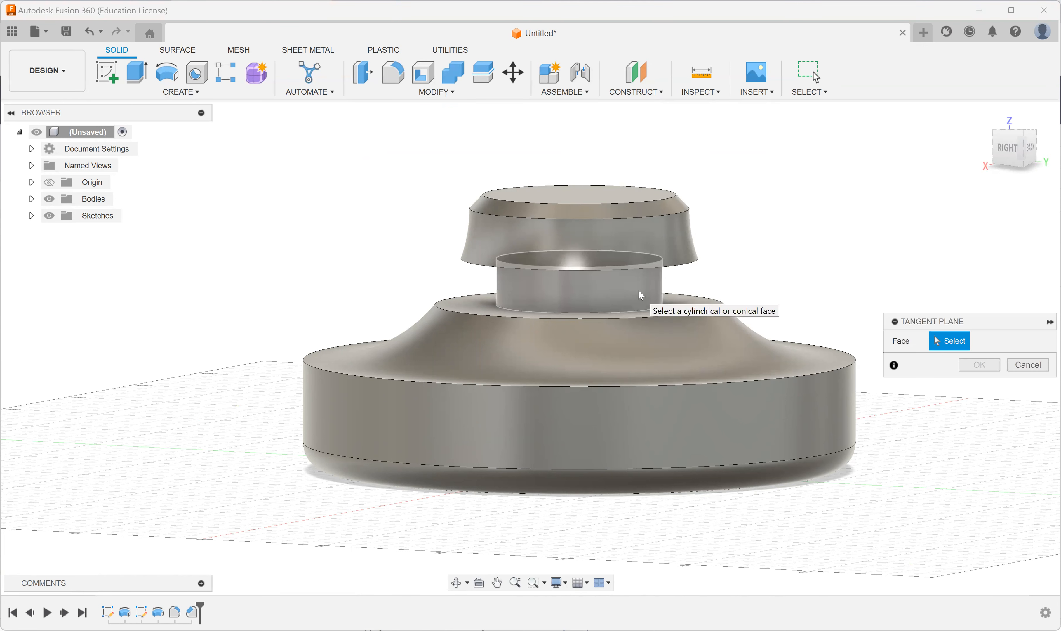
click(641, 294)
mouse_move(763, 284)
shift+middle_down()
mouse_move(808, 273)
mouse_move(758, 292)
shift+middle_up()
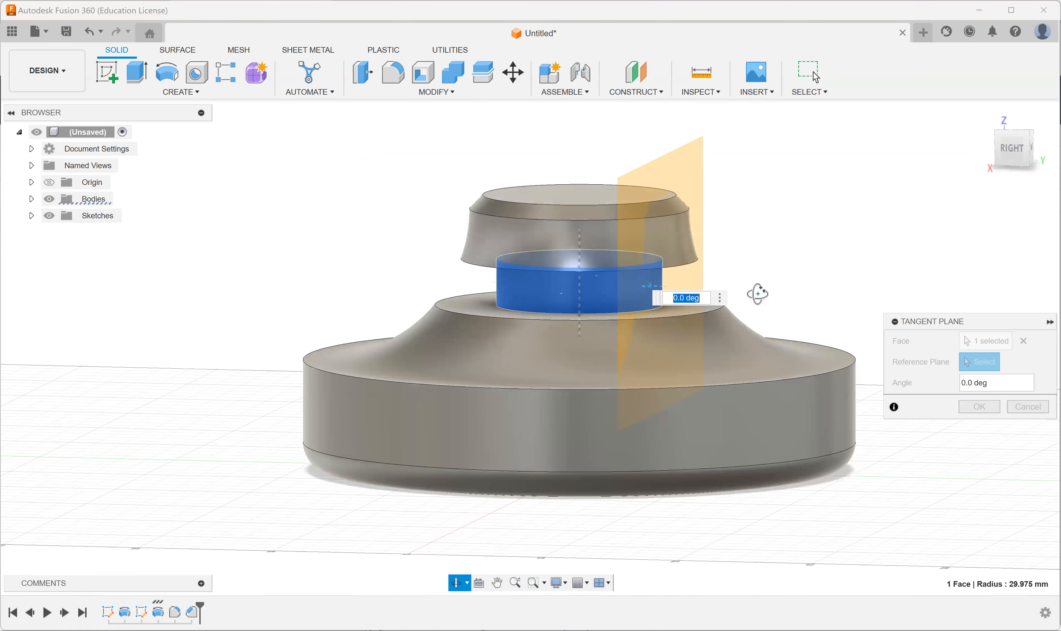
shift+middle_drag(745, 382, 744, 347)
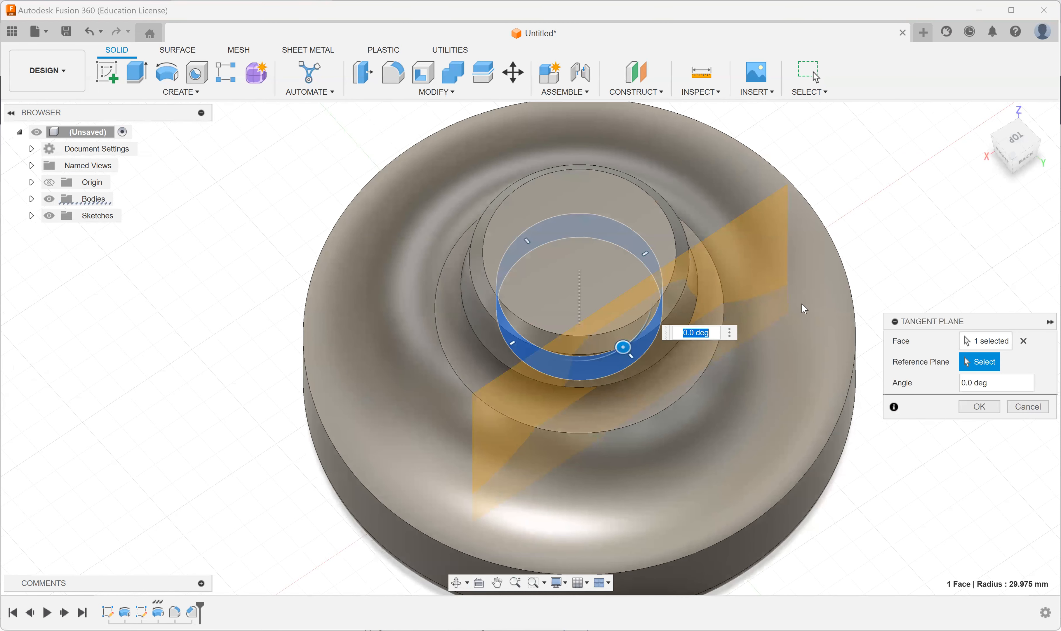
key(Return)
Step: Start a sketch on the tangent plane and draw a circle about 9.7 mm in diameter centred on the sketch origin
shift+middle_drag(787, 343, 773, 271)
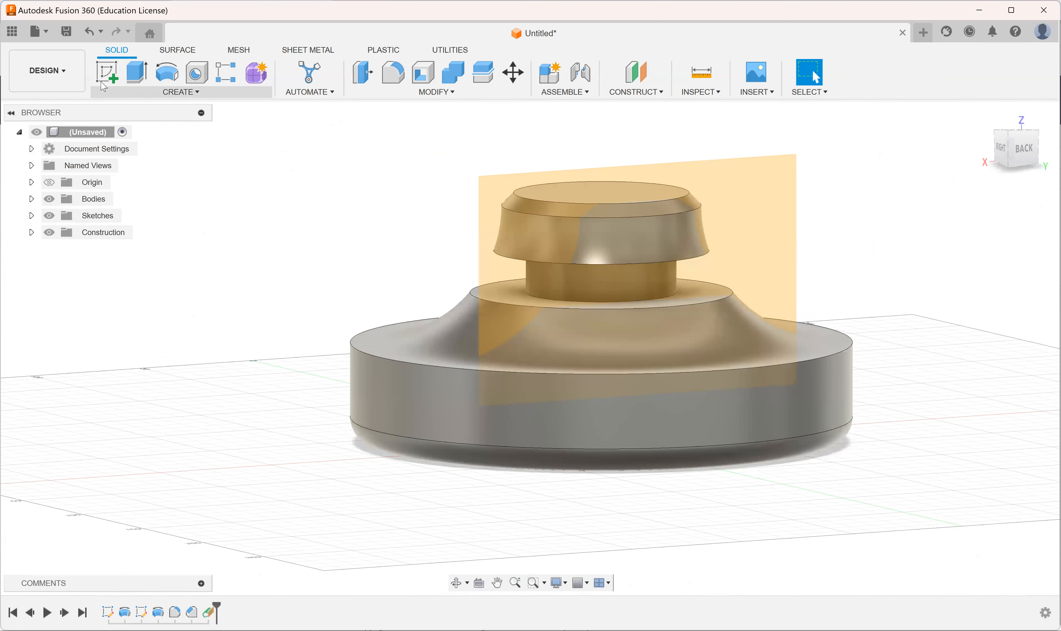
click(107, 72)
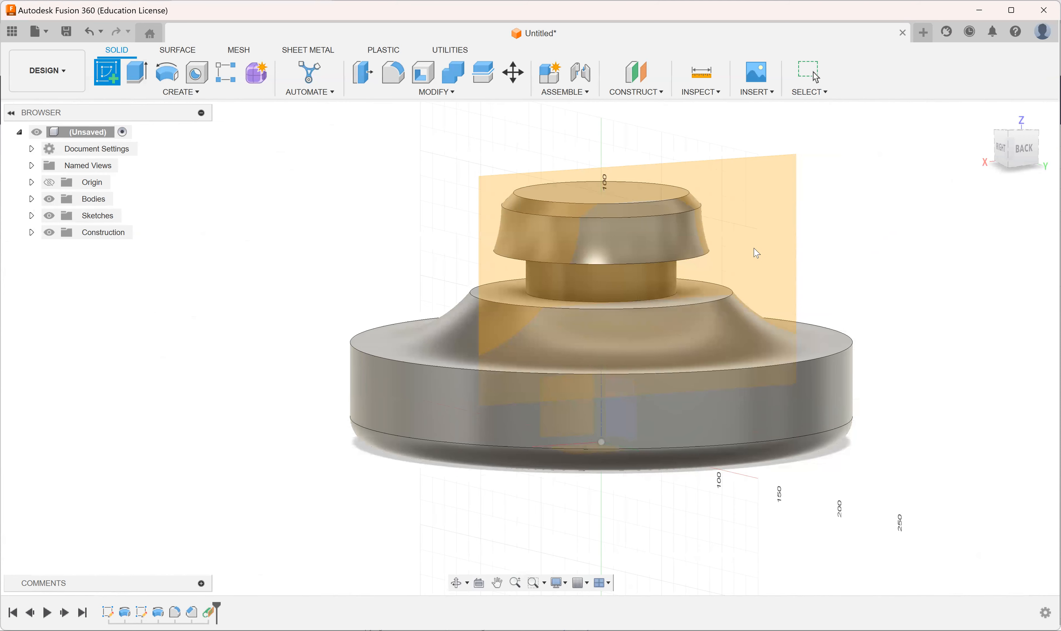
click(757, 253)
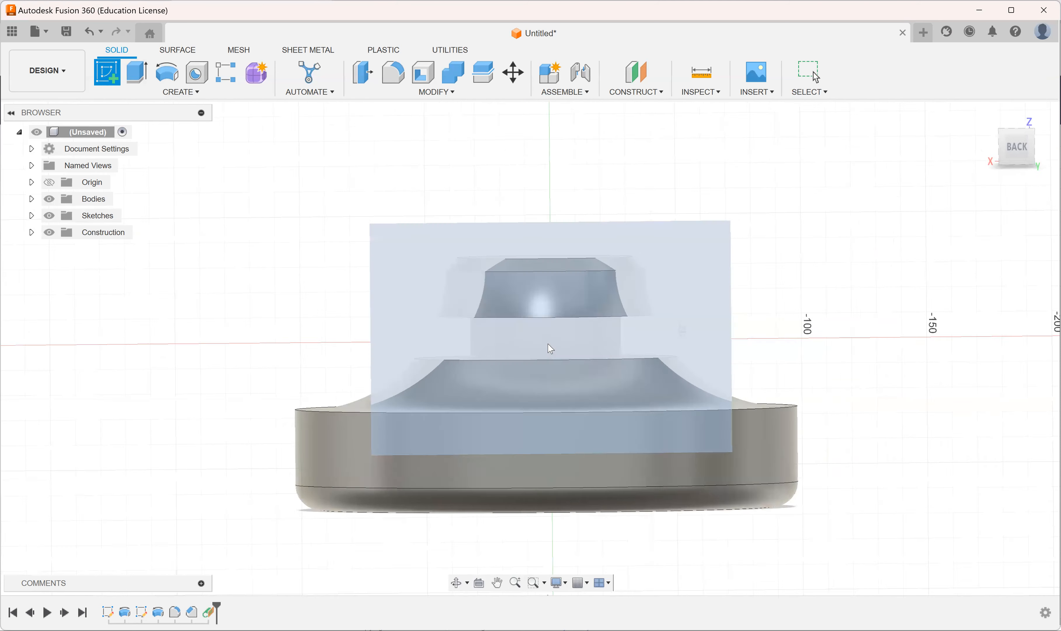
click(169, 77)
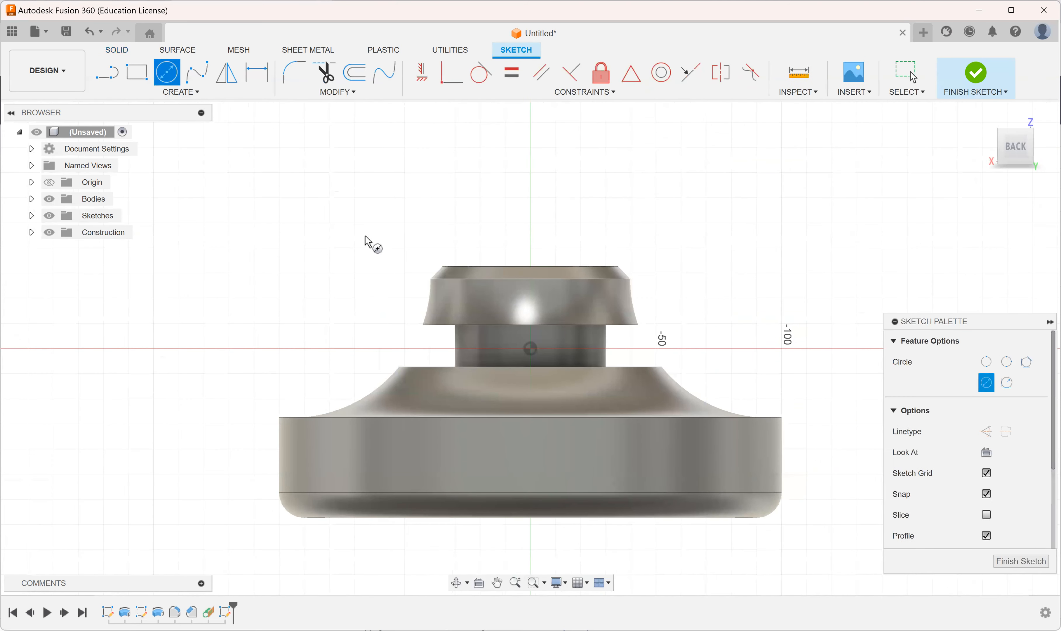
click(544, 349)
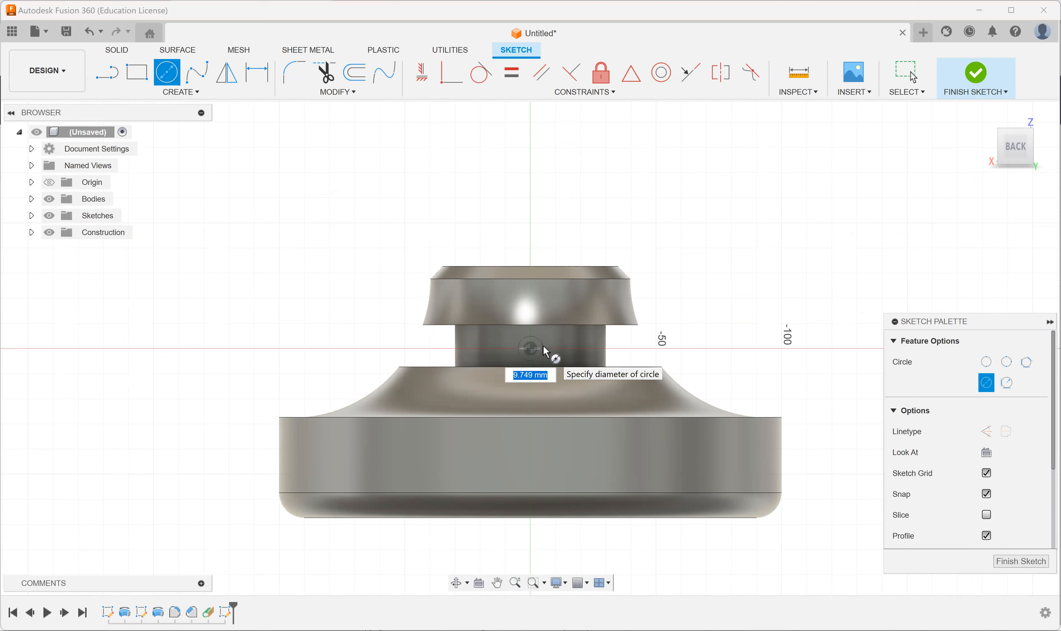
click(546, 351)
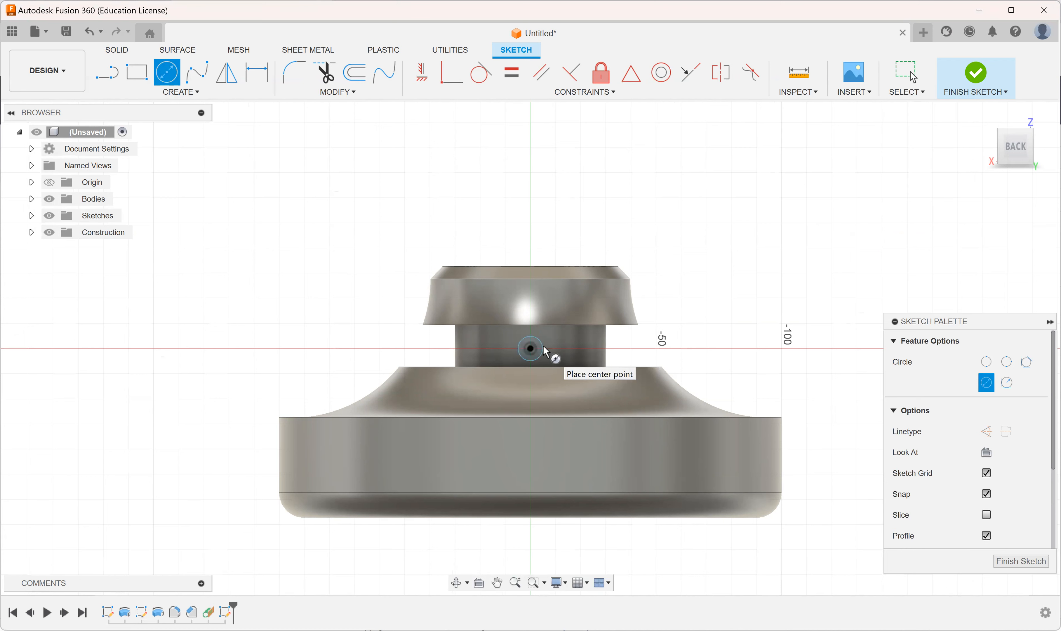
Step: Dimension the circle's diameter to 10 mm and finish the sketch
key(d)
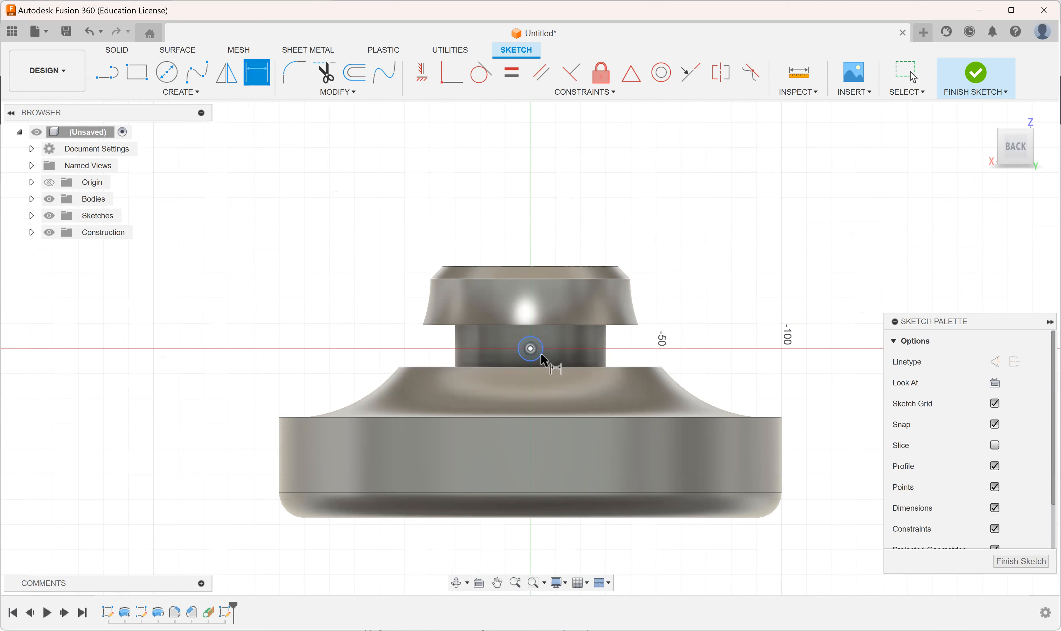
click(709, 313)
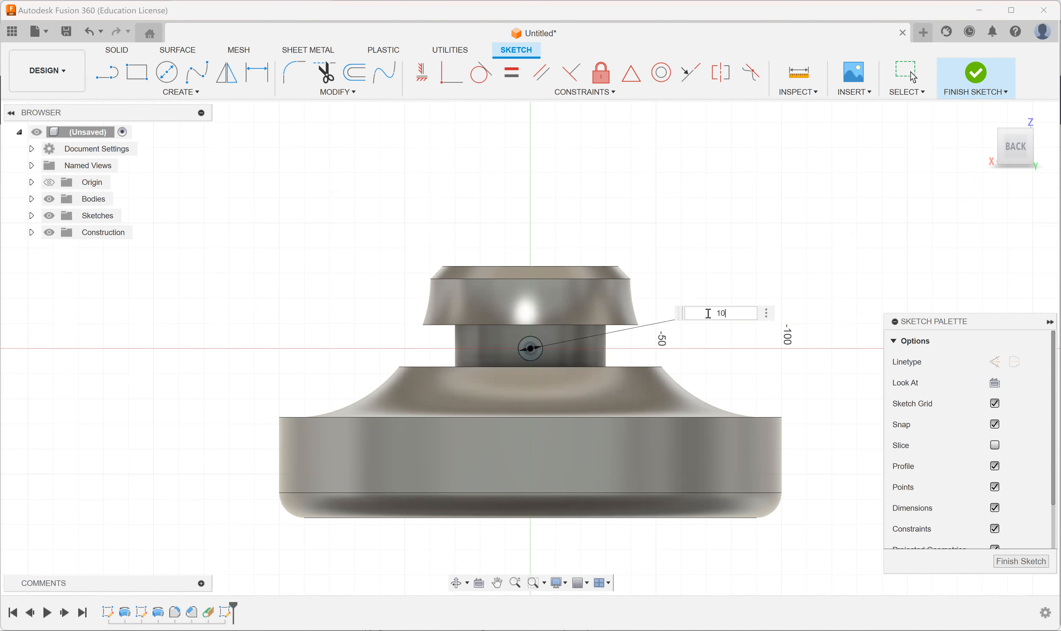
text(10)
key(Return)
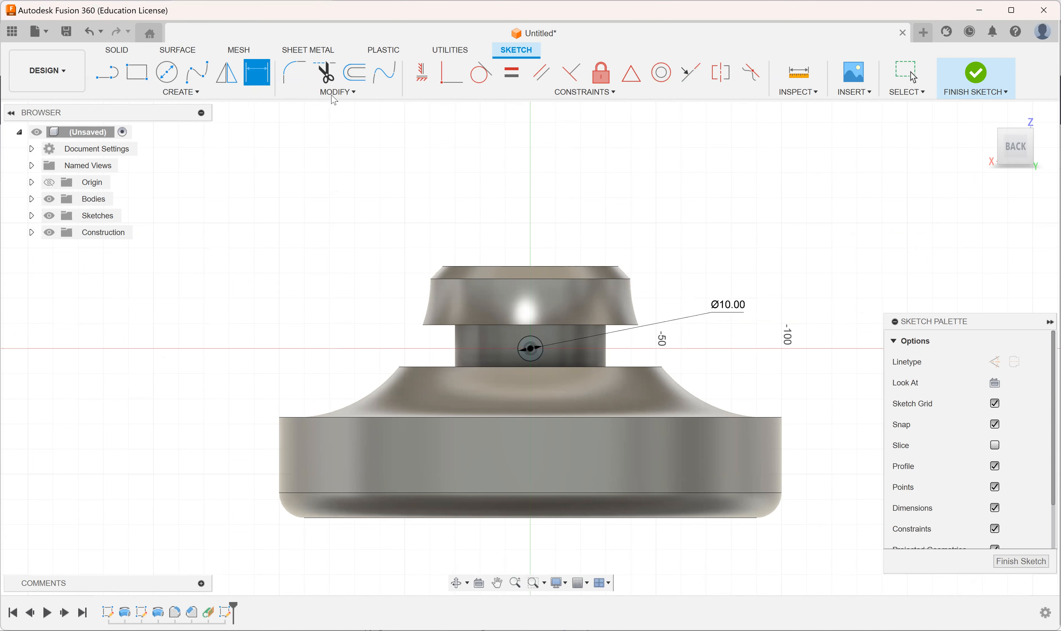
click(975, 75)
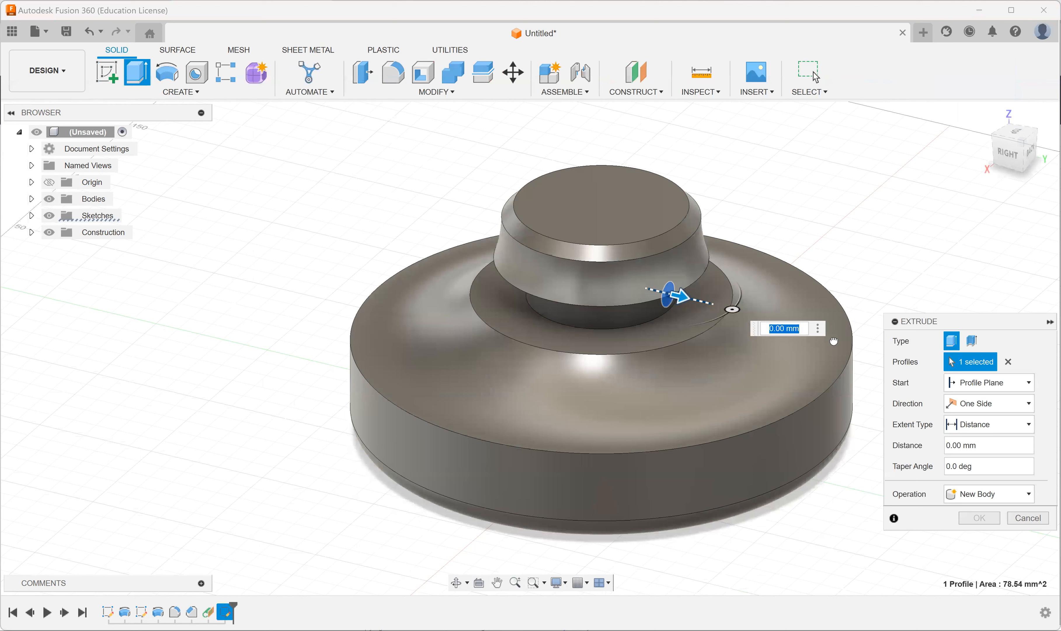
Step: Preview extruding the circle 60 mm outward as a new body, and -100 mm through the neck as a cut
text(60)
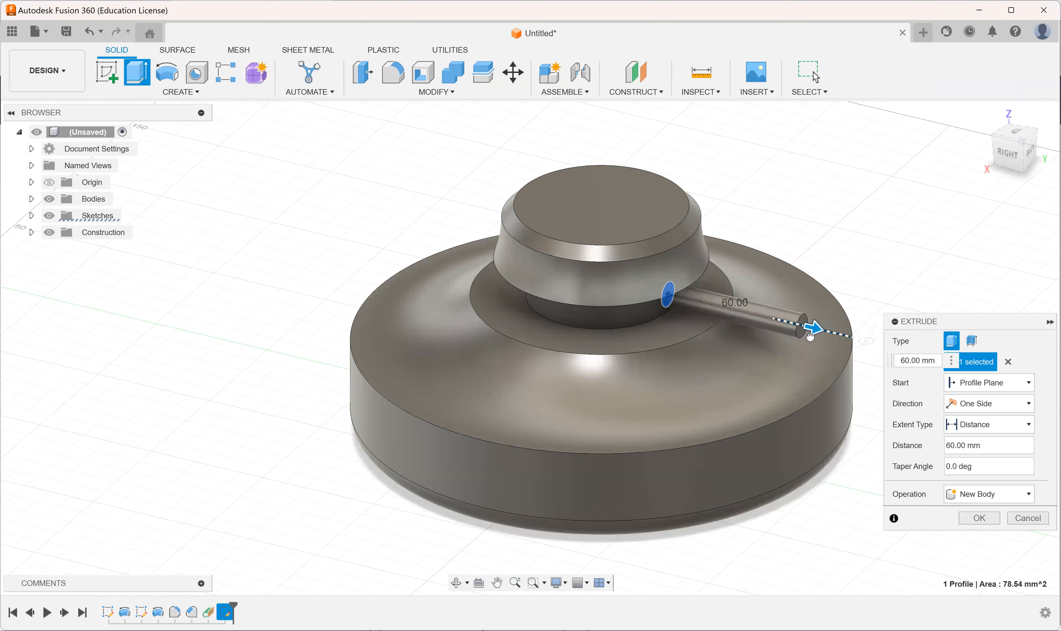
drag(811, 337, 811, 337)
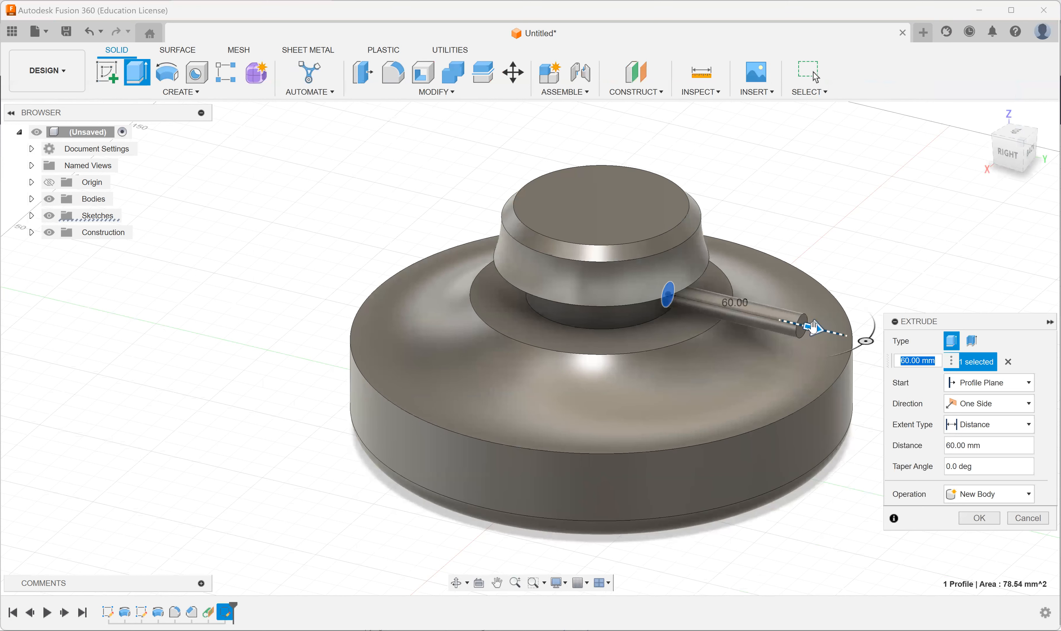
drag(457, 266, 452, 265)
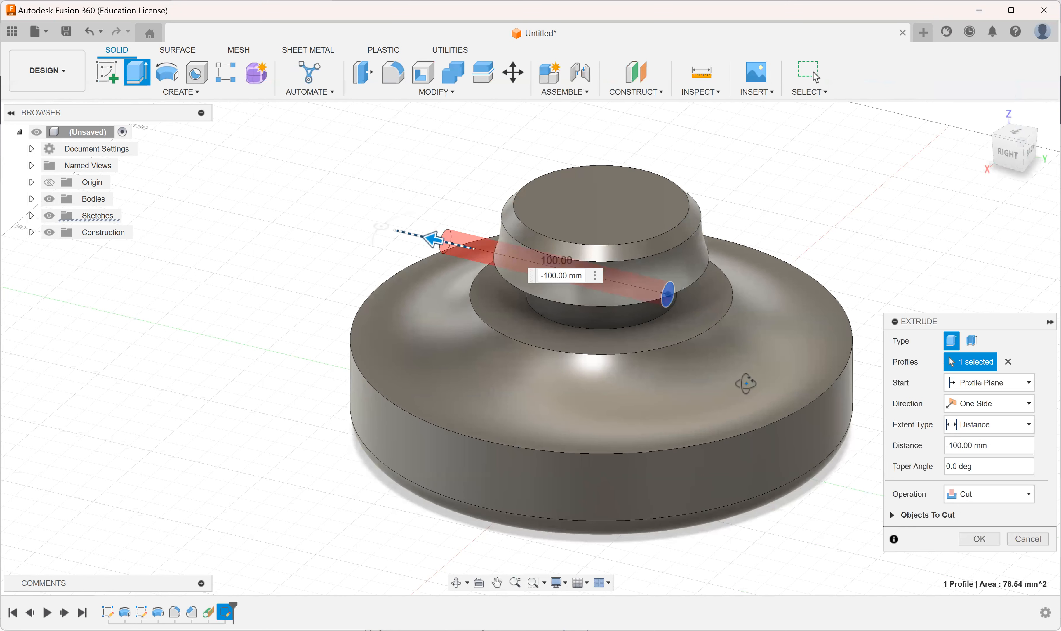
Step: Set the circle's cut distance to -80 mm through the neck
shift+middle_drag(689, 366, 577, 358)
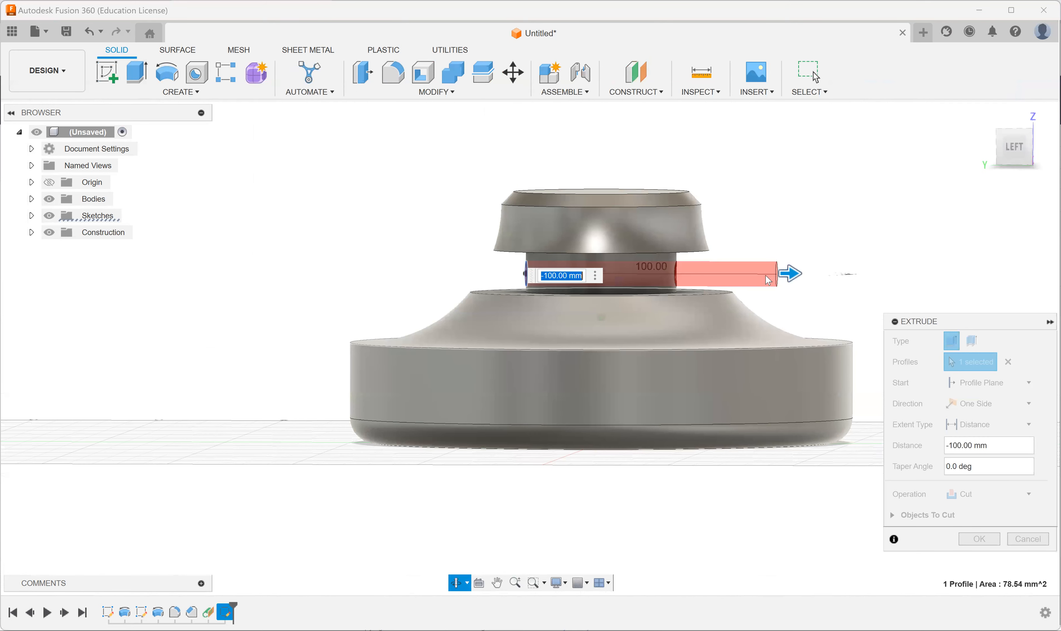
shift+middle_drag(765, 274, 767, 267)
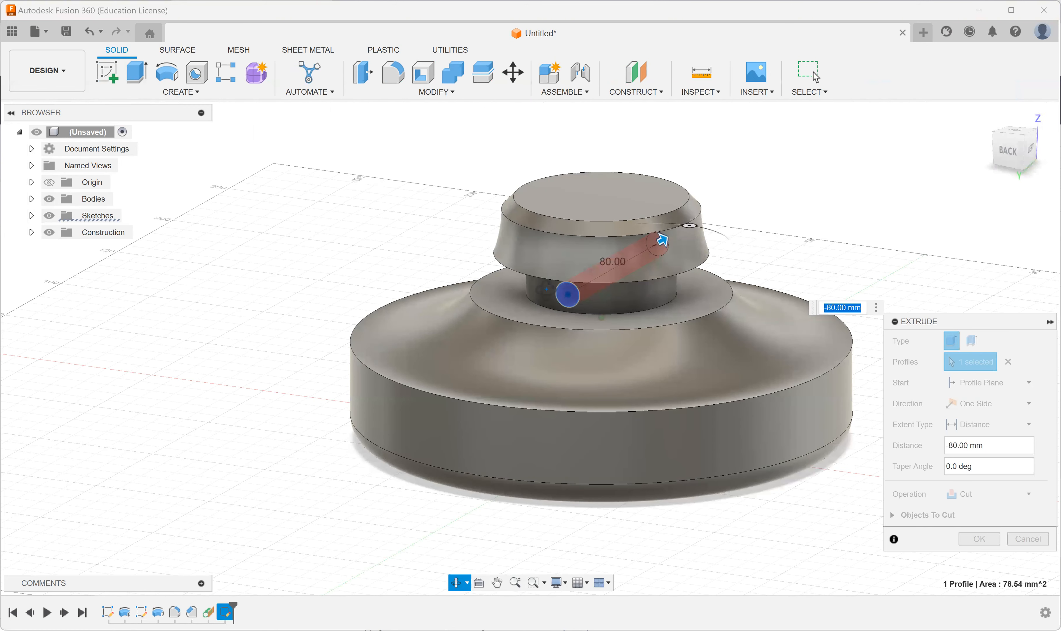
scroll(599, 297, up, 5)
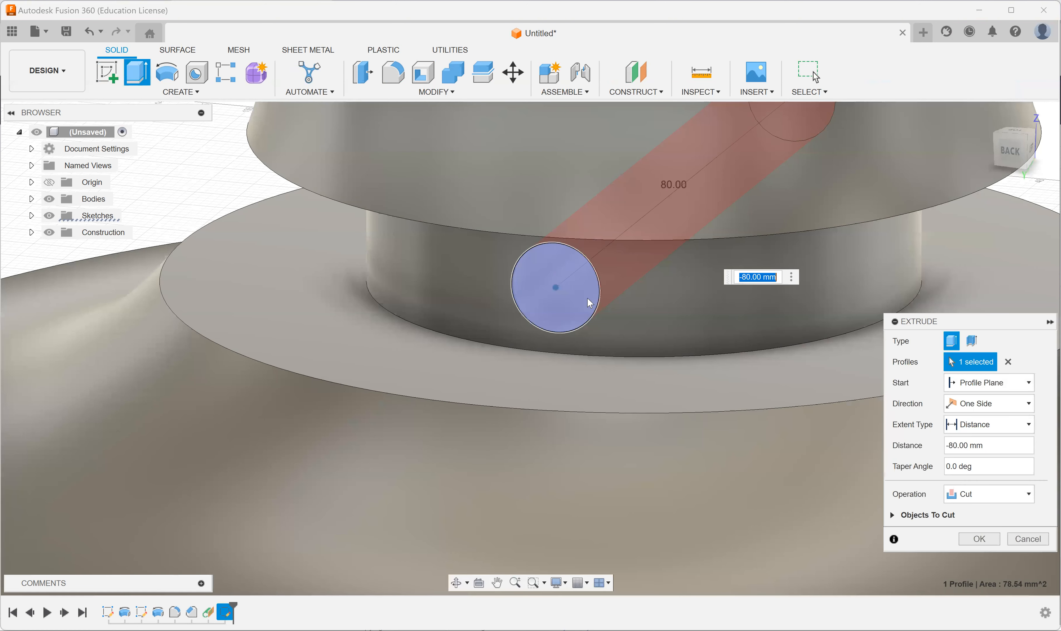
shift+middle_drag(587, 298, 669, 299)
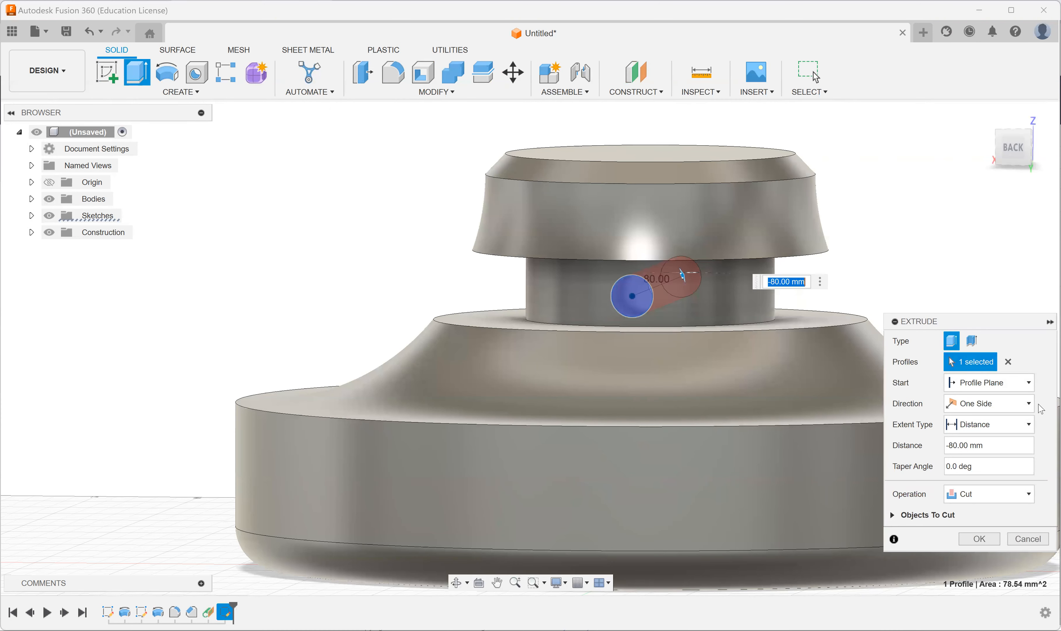
Step: Make the cut two-sided with -10 mm for the second side, and complete the hole through the neck
click(1029, 404)
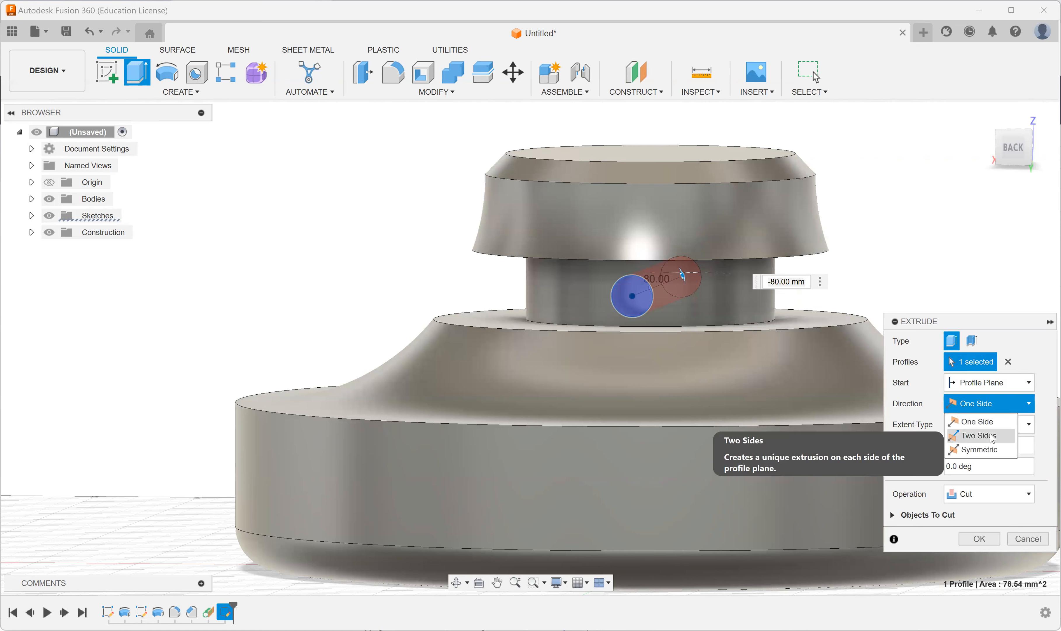
click(992, 437)
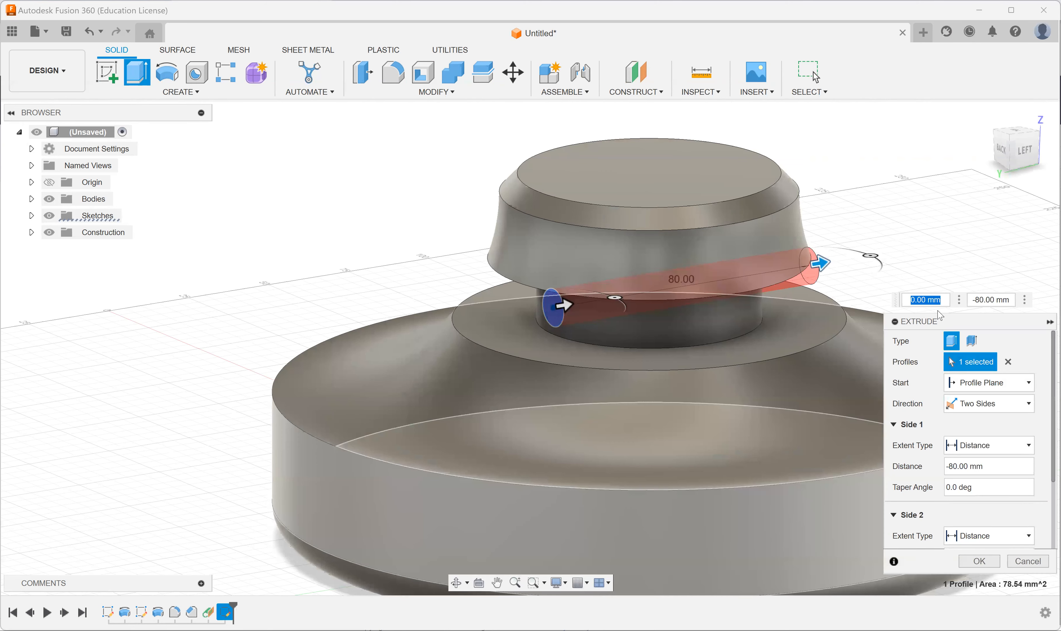
text(-10)
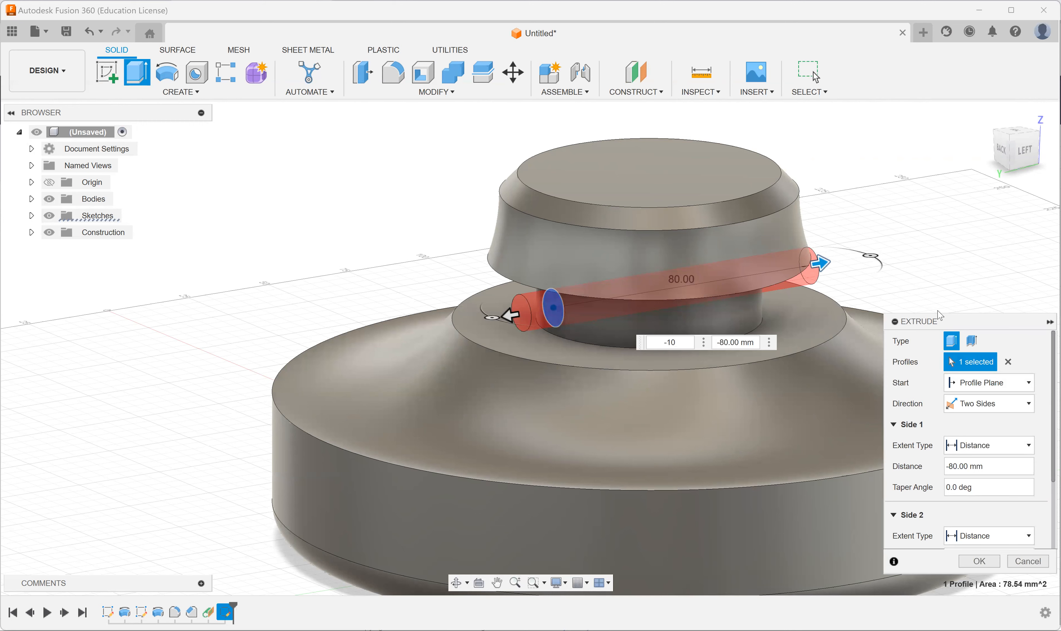
key(Return)
shift+middle_drag(850, 407, 890, 396)
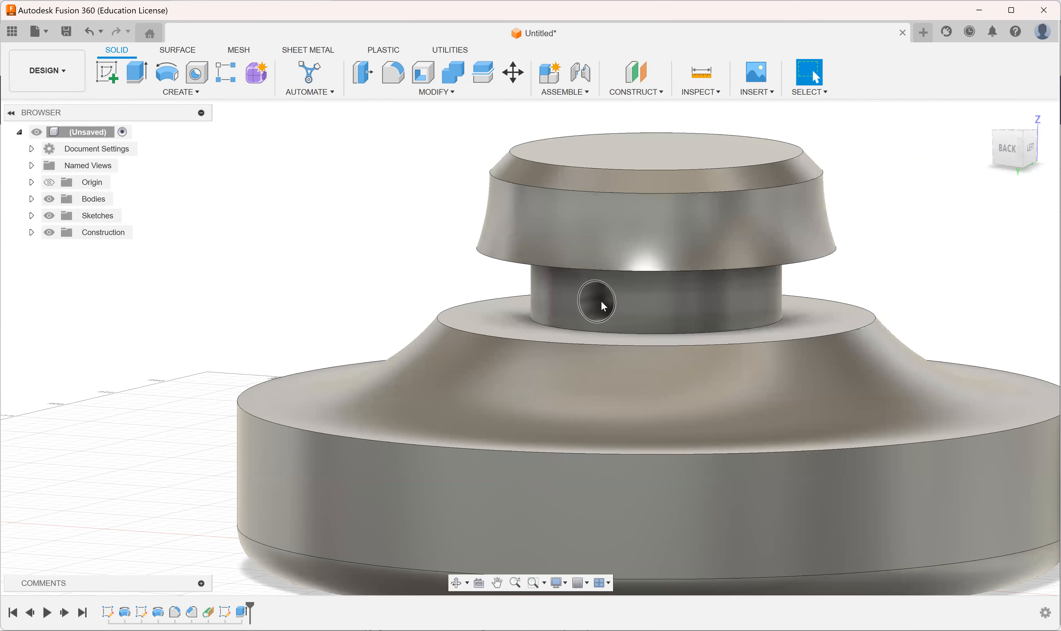
shift+middle_drag(601, 300, 699, 376)
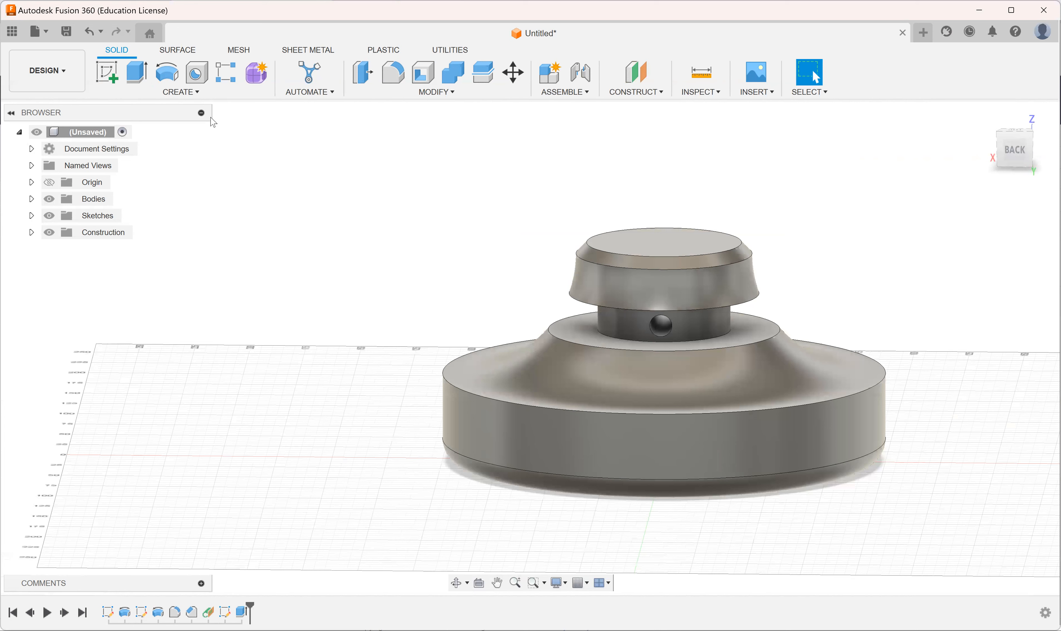
Step: Start a Hole feature at the centre of the base's flat underside and set its diameter to 50 mm
click(199, 74)
shift+middle_drag(631, 361, 634, 366)
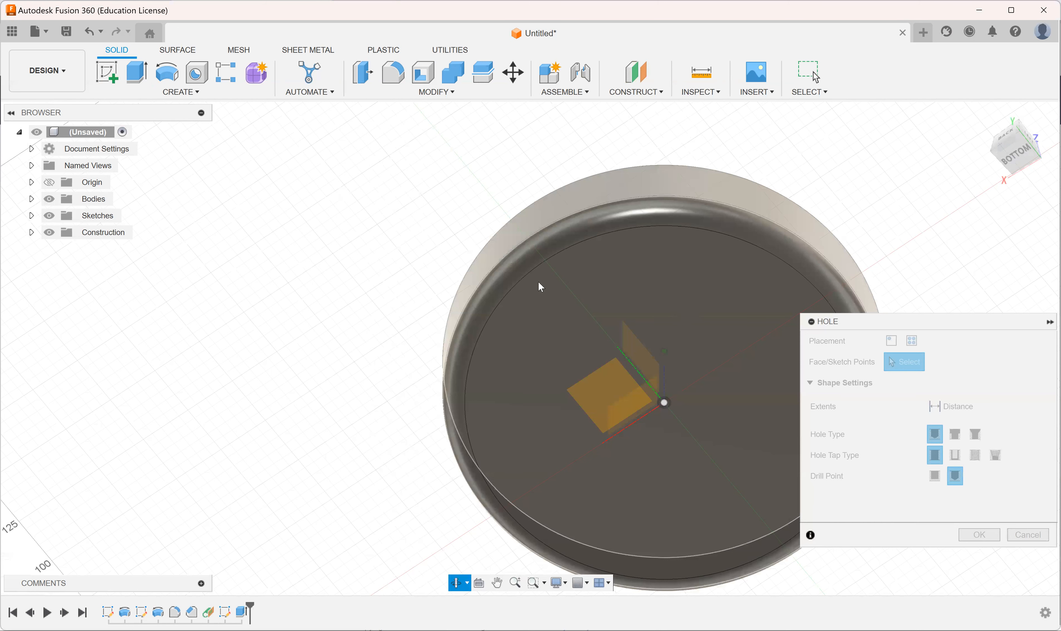
shift+middle_drag(538, 282, 539, 272)
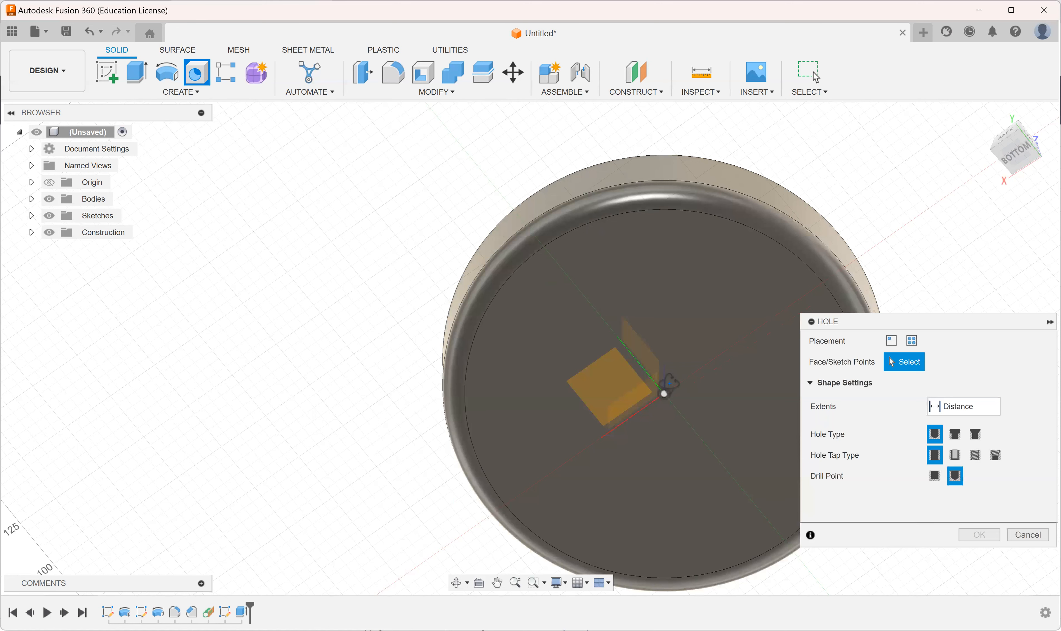
click(672, 243)
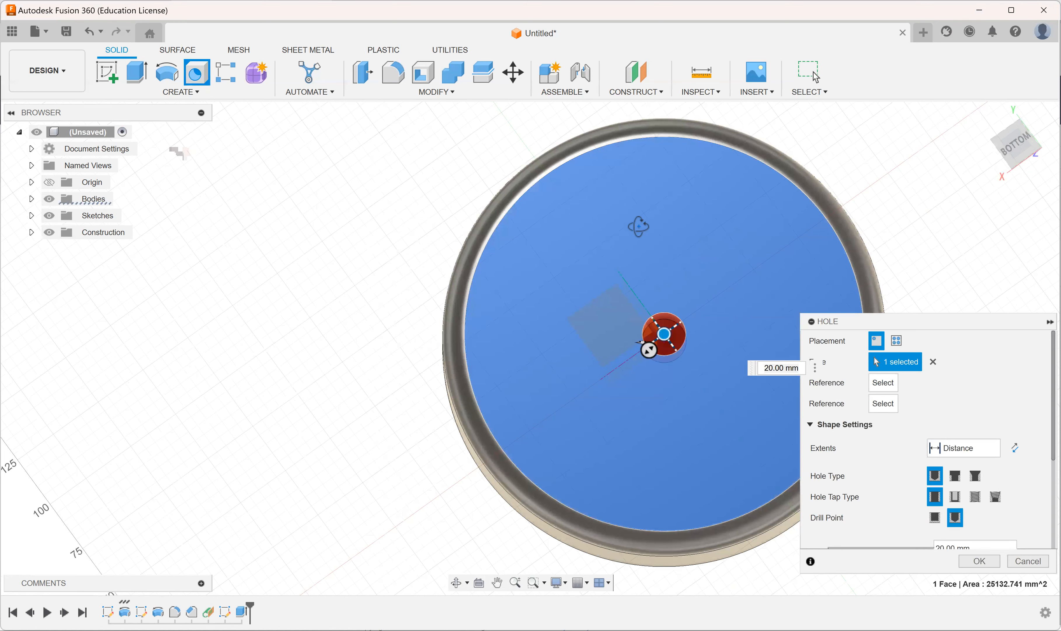
shift+middle_drag(639, 252, 640, 241)
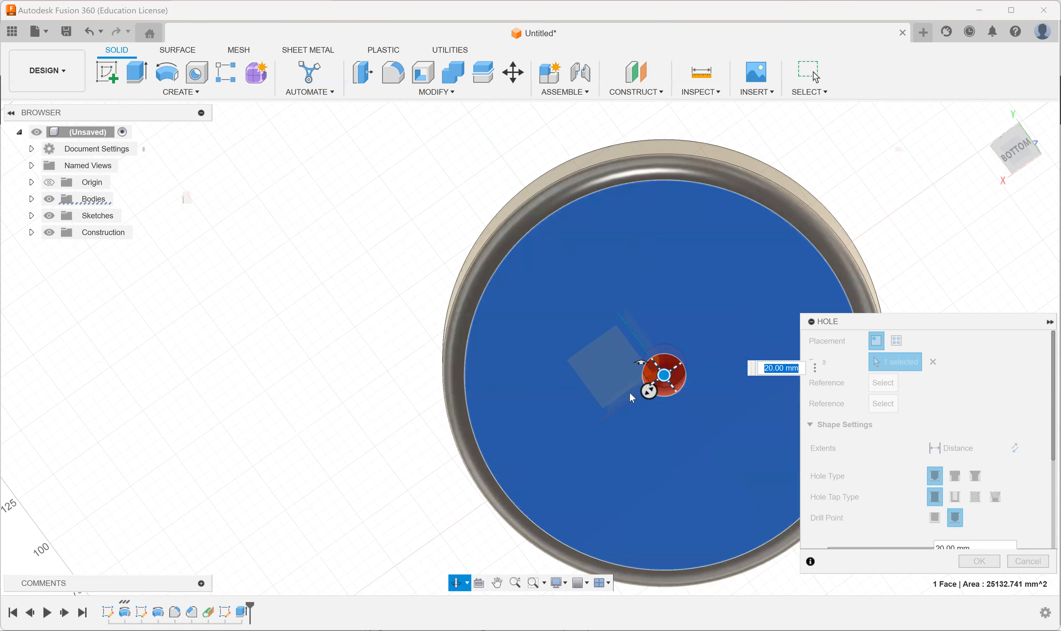
drag(644, 376, 621, 397)
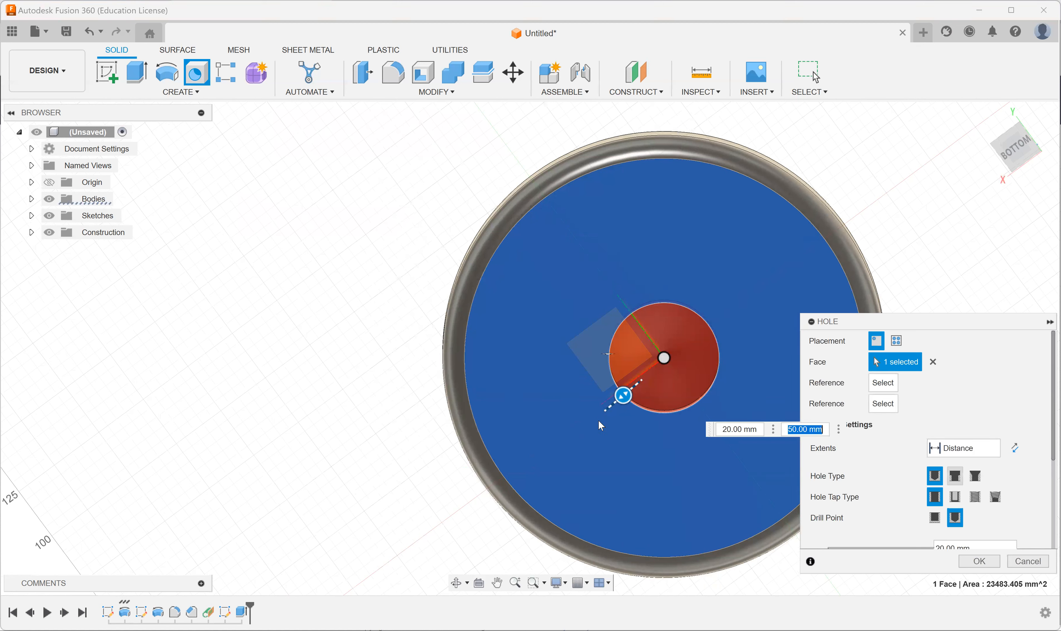
Step: Make the hole a countersink with a 45-degree countersink angle and 78.75 mm depth, and create it
click(955, 476)
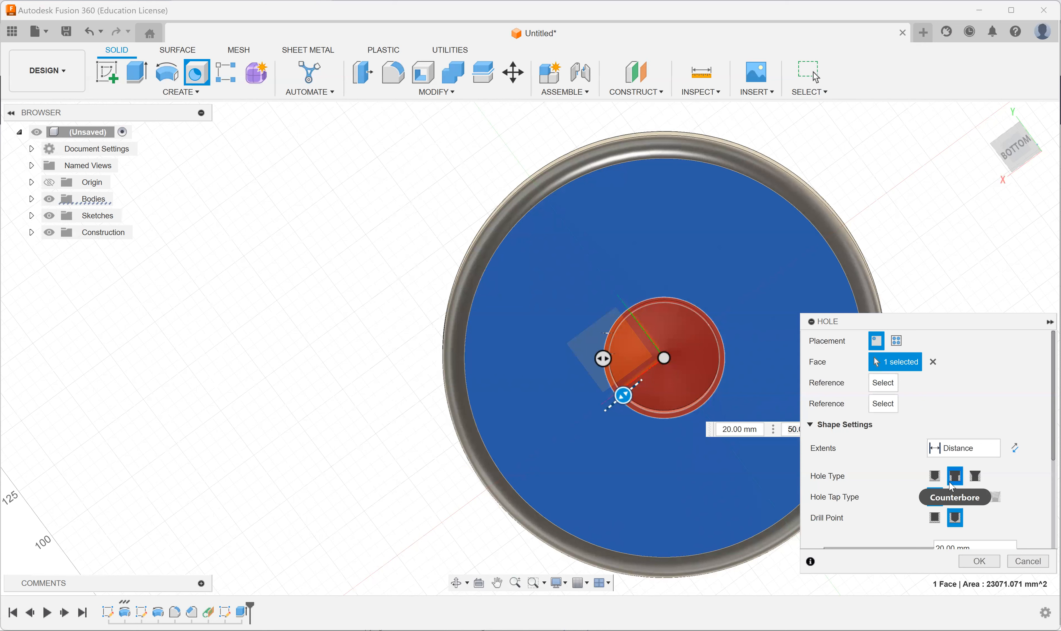
click(976, 476)
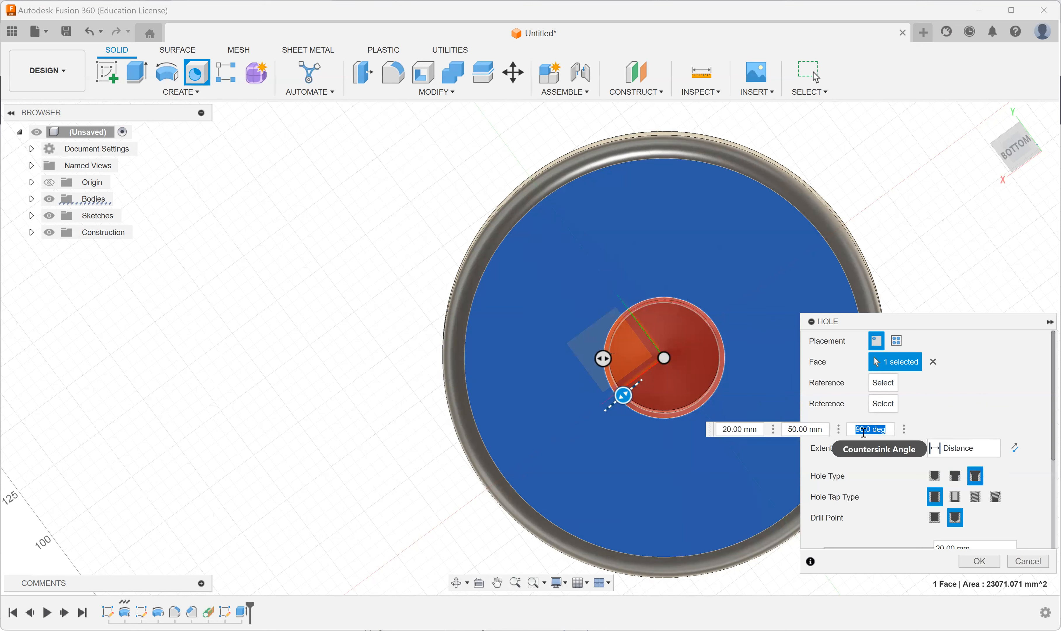
key(BackSpace)
text(45)
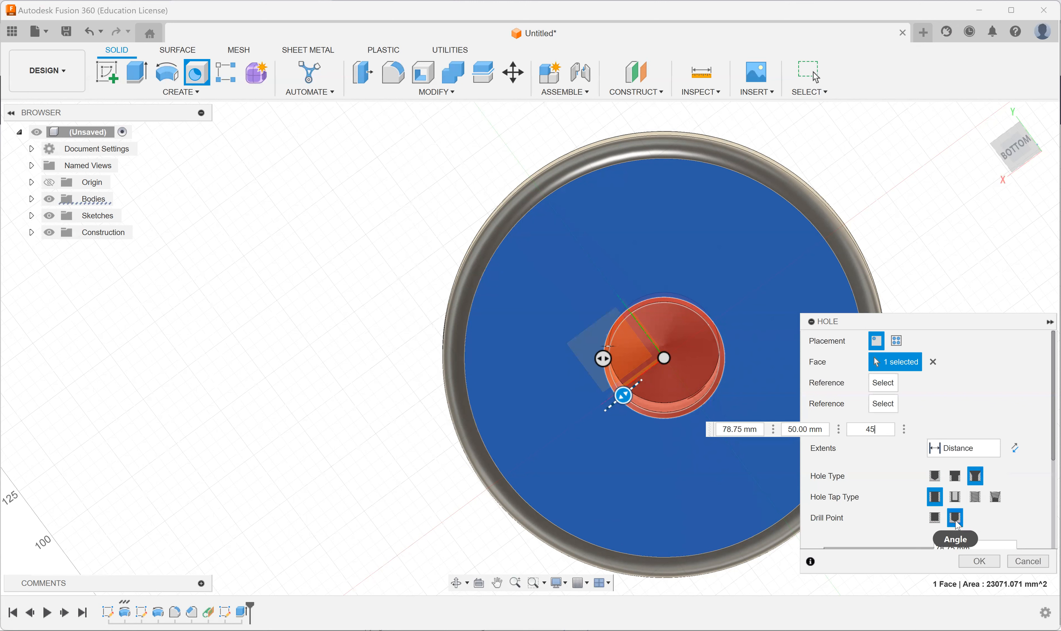
click(980, 561)
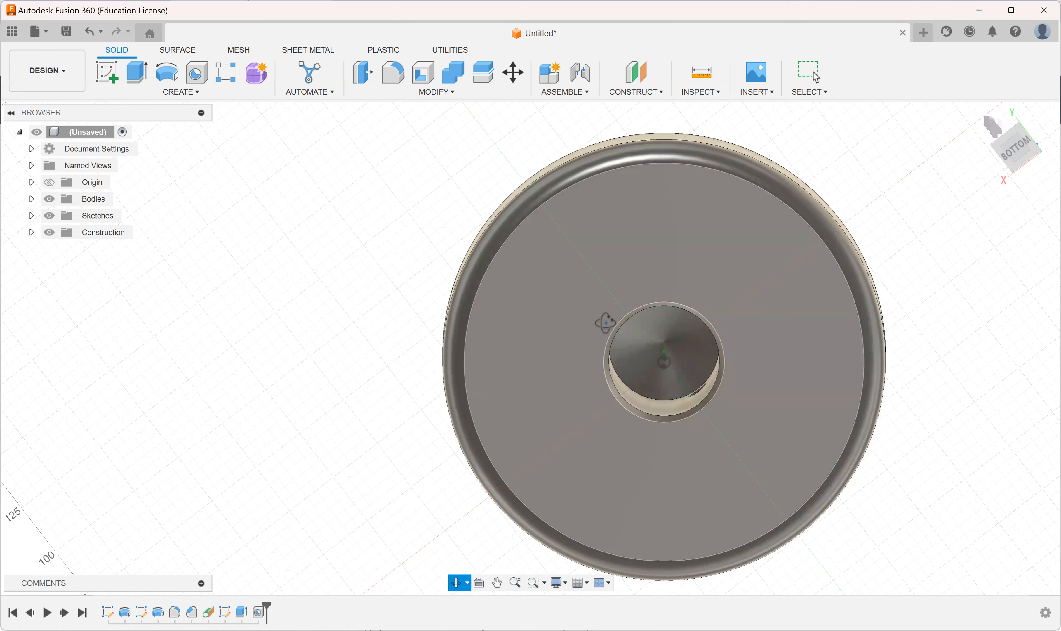
Step: Examine the countersunk hole in the underside, its conical end inside the body, and the cross hole in the neck
drag(605, 323, 679, 417)
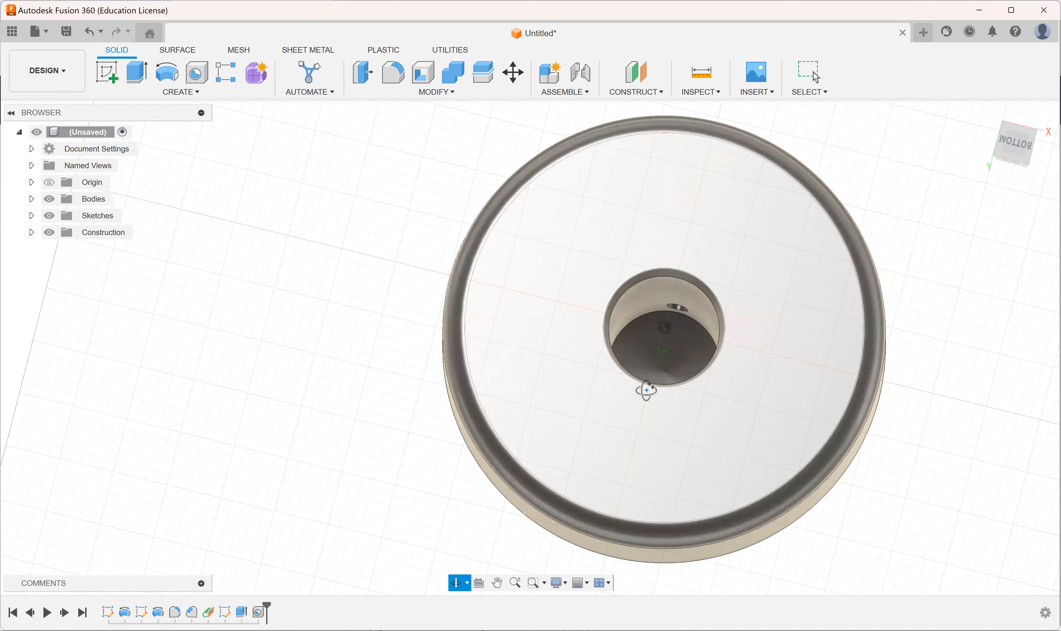
shift+middle_drag(674, 256, 659, 321)
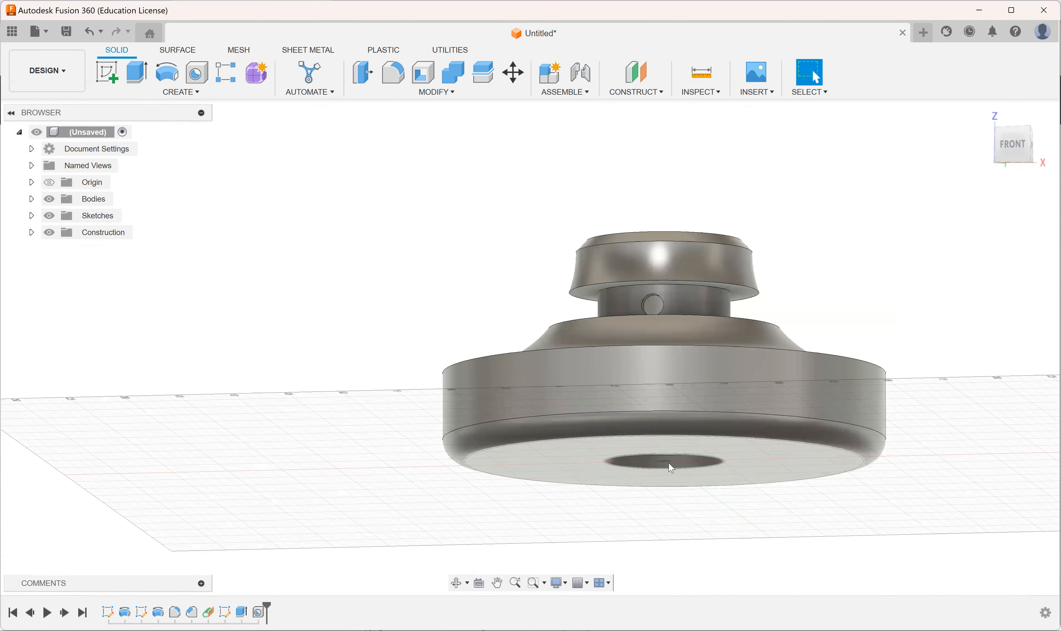
shift+middle_drag(666, 444, 666, 429)
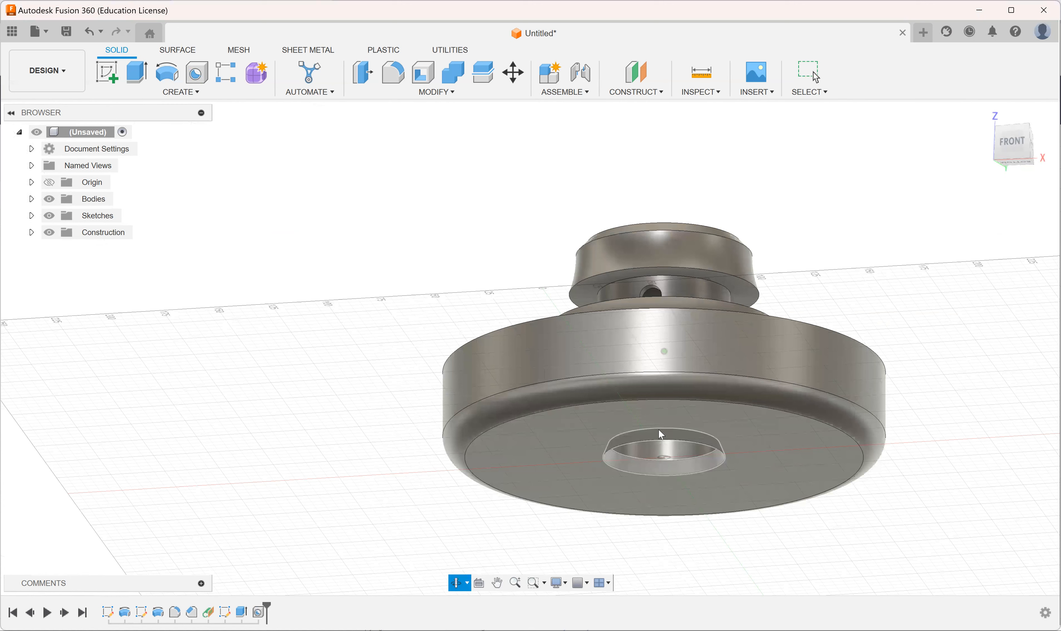
click(664, 360)
shift+middle_drag(664, 360, 661, 335)
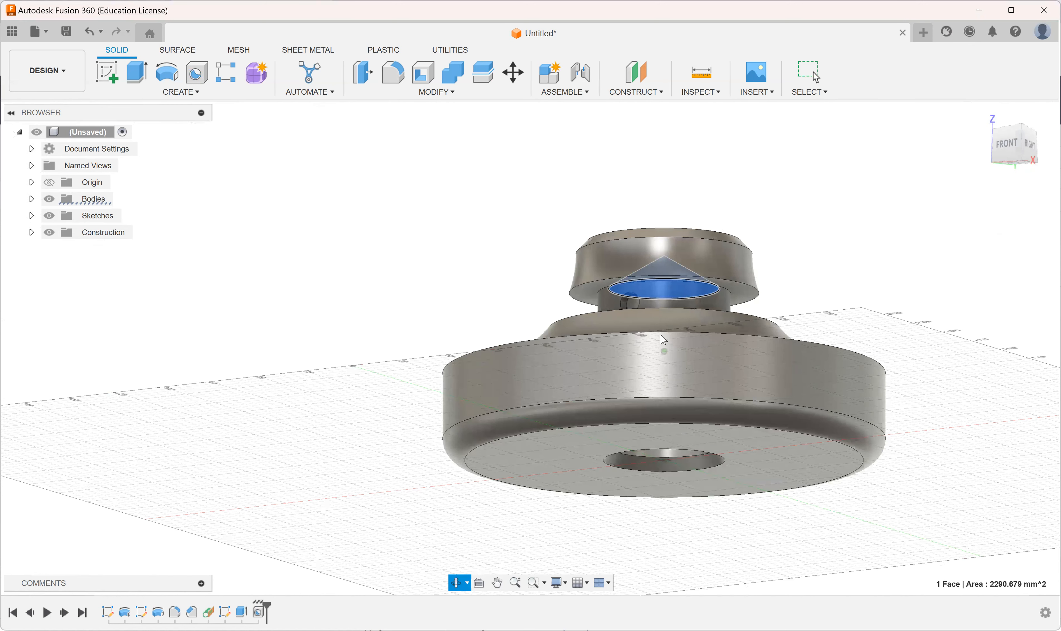
click(873, 301)
shift+middle_drag(645, 308, 740, 309)
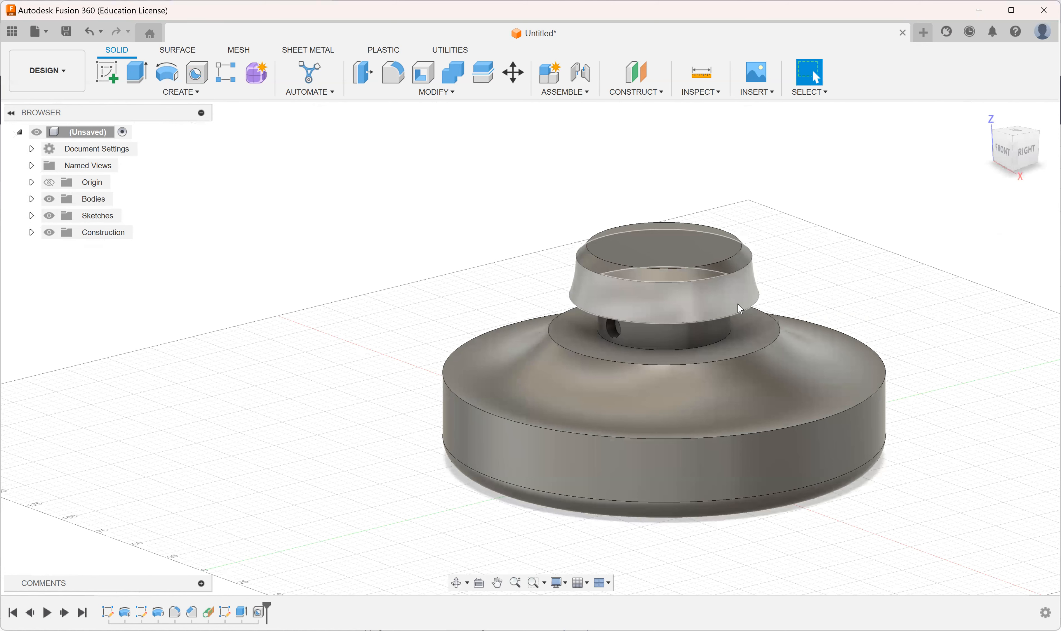
scroll(740, 309, down, 2)
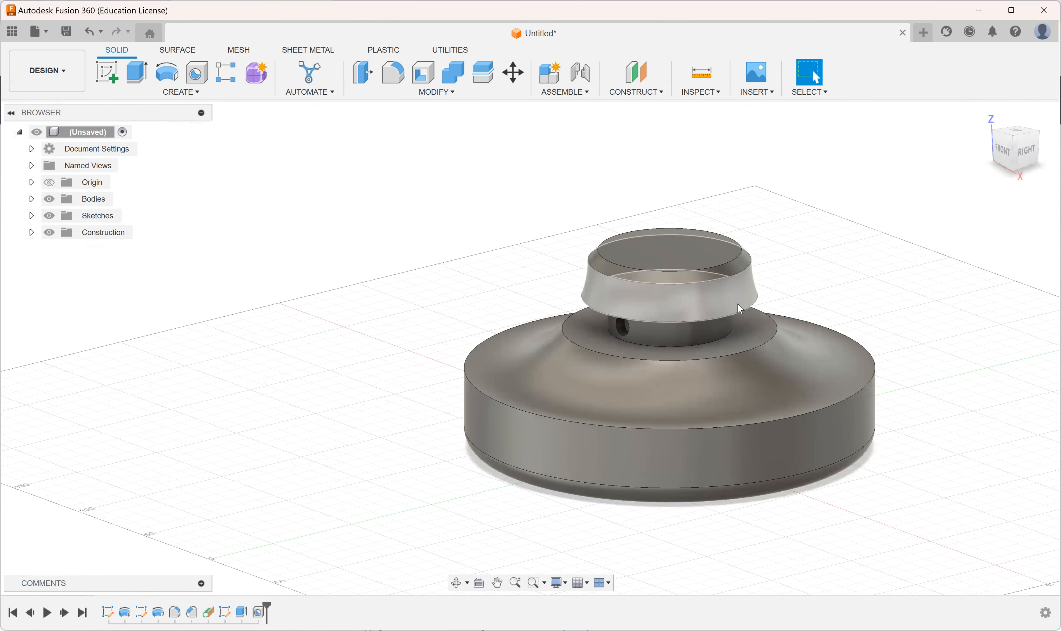
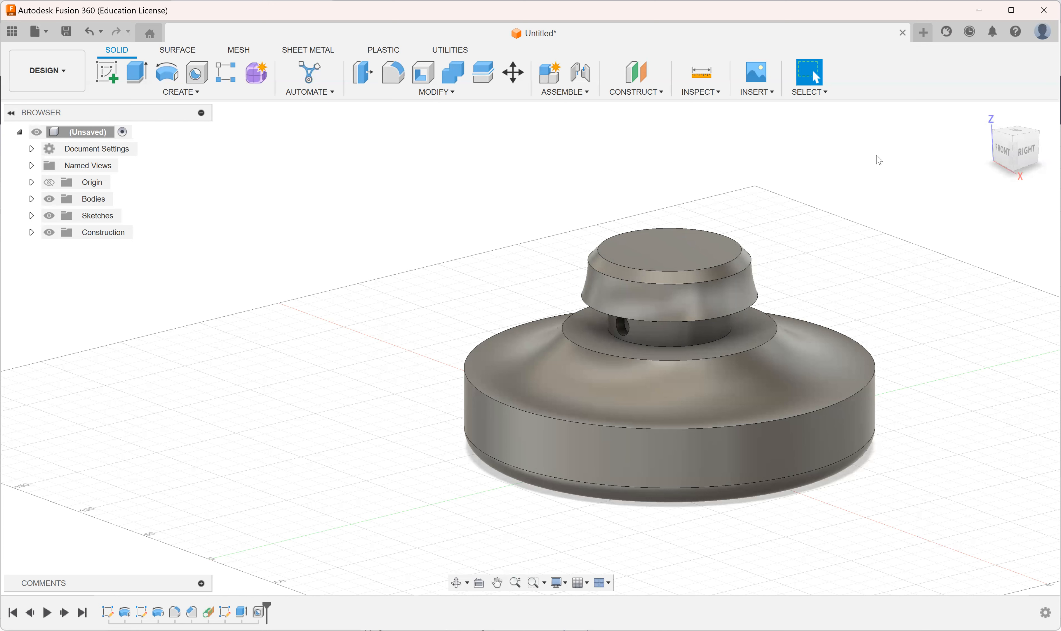
Step: Examine how the Sketch1 profile sits inside the revolved body, from the front and from both sides
click(32, 215)
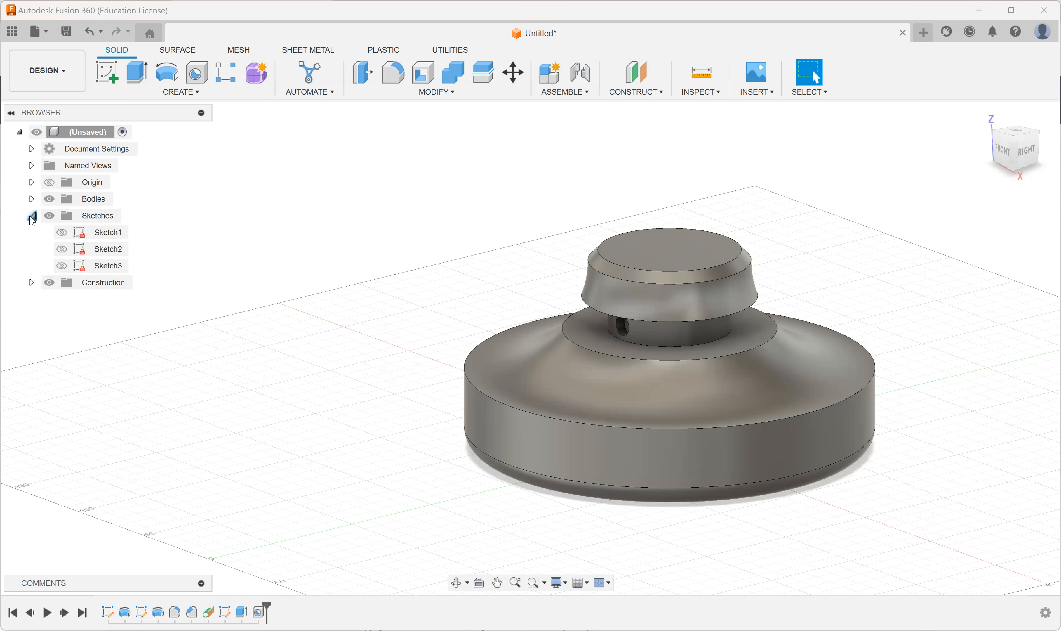
click(99, 233)
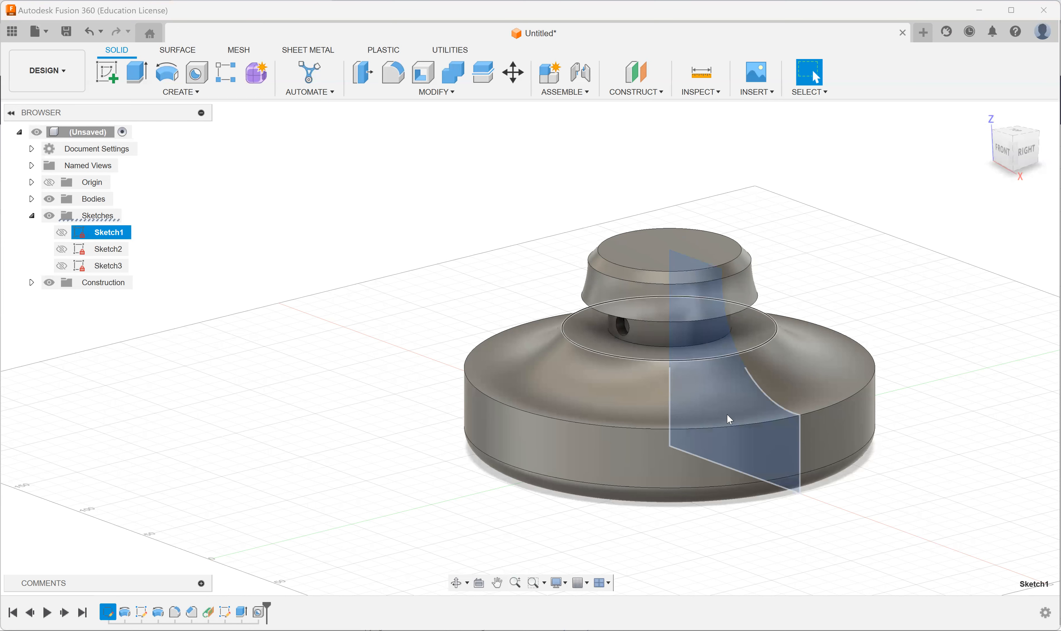
shift+middle_drag(741, 429, 746, 446)
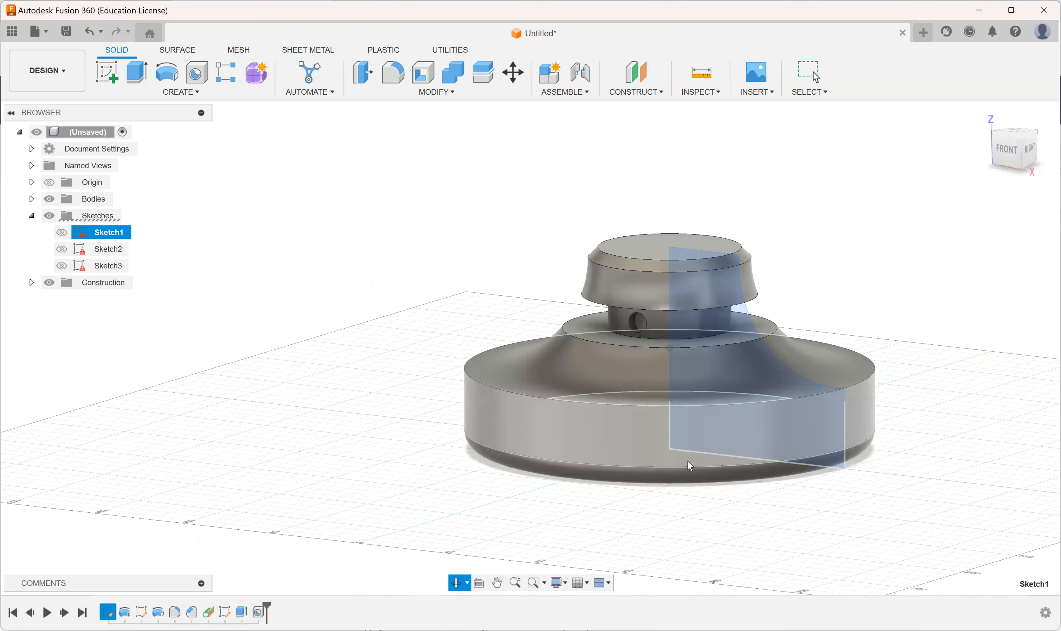
shift+middle_drag(670, 448, 713, 452)
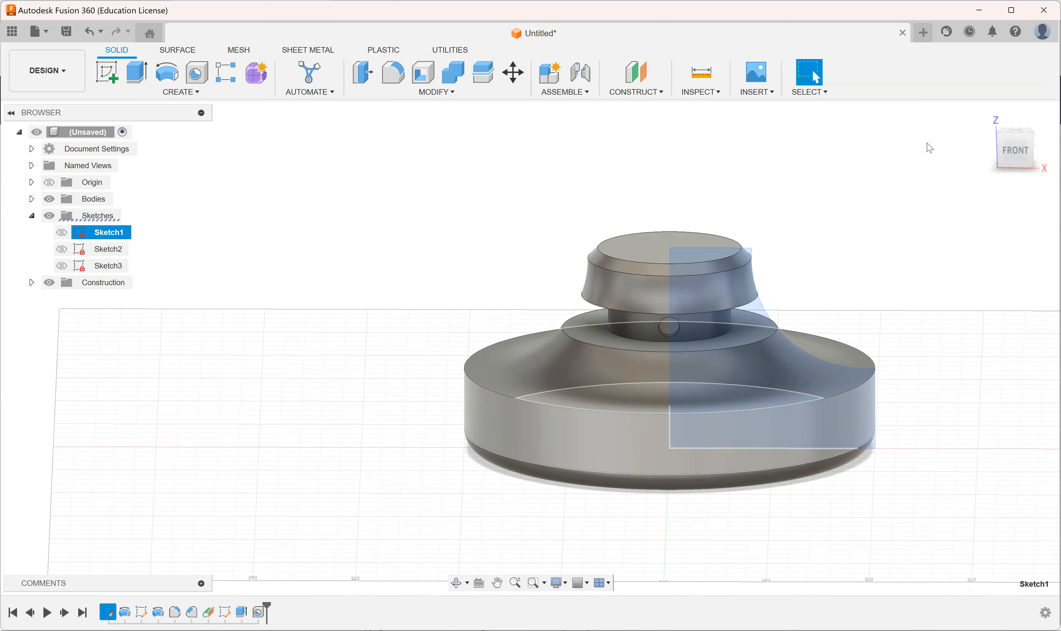
click(34, 219)
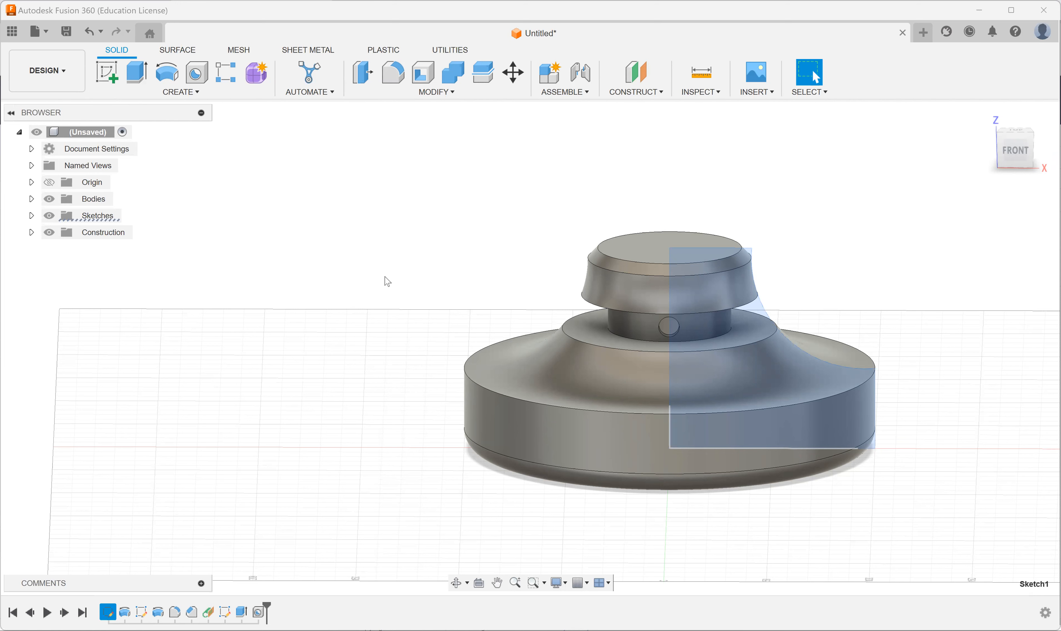
shift+middle_drag(756, 297, 716, 317)
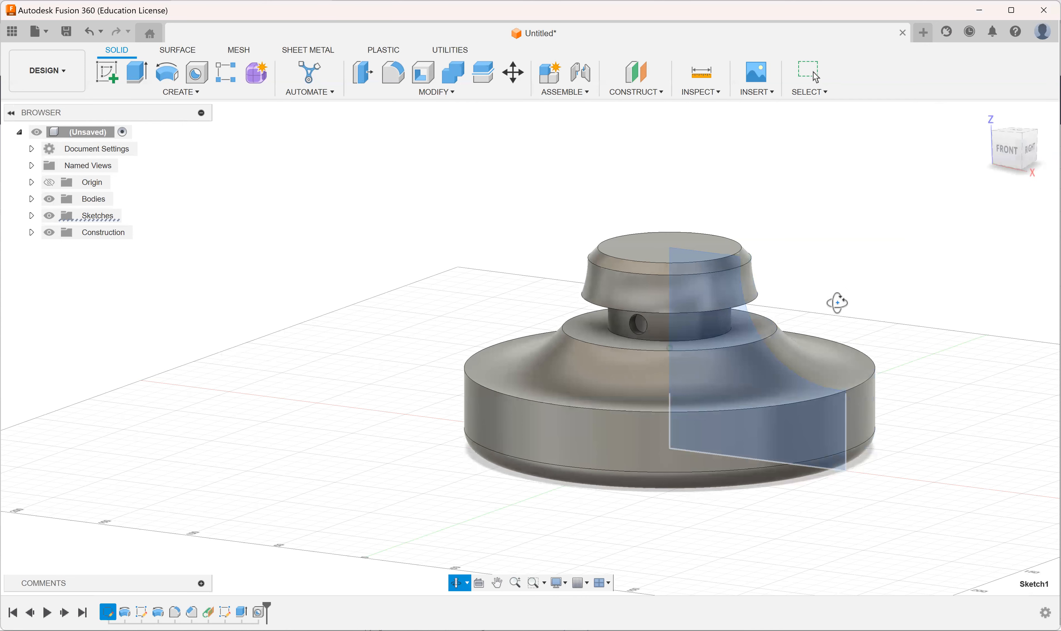
shift+middle_drag(837, 303, 824, 278)
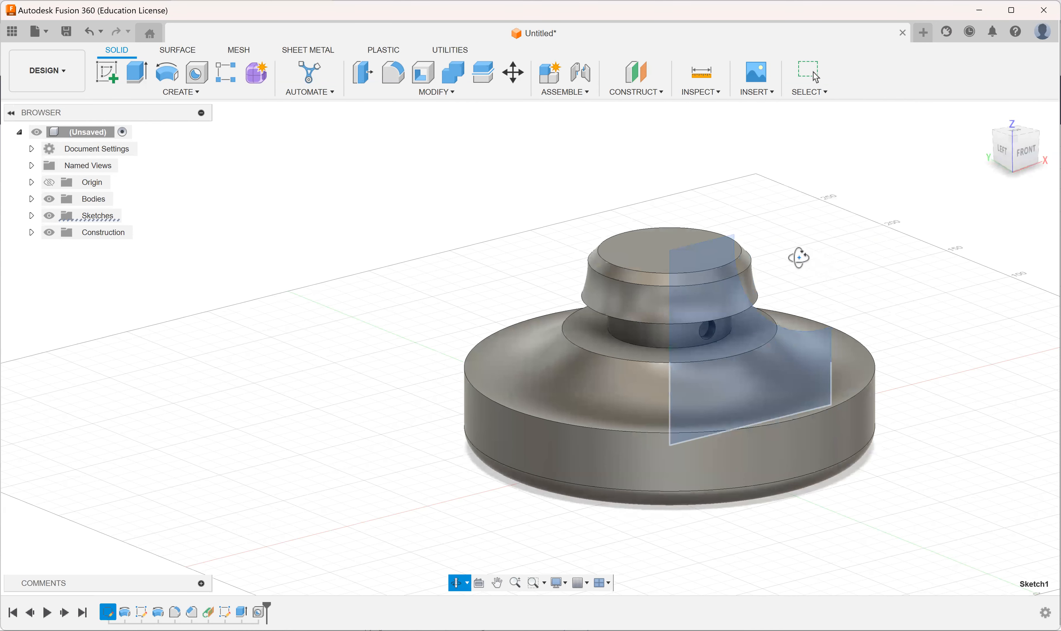
key(Escape)
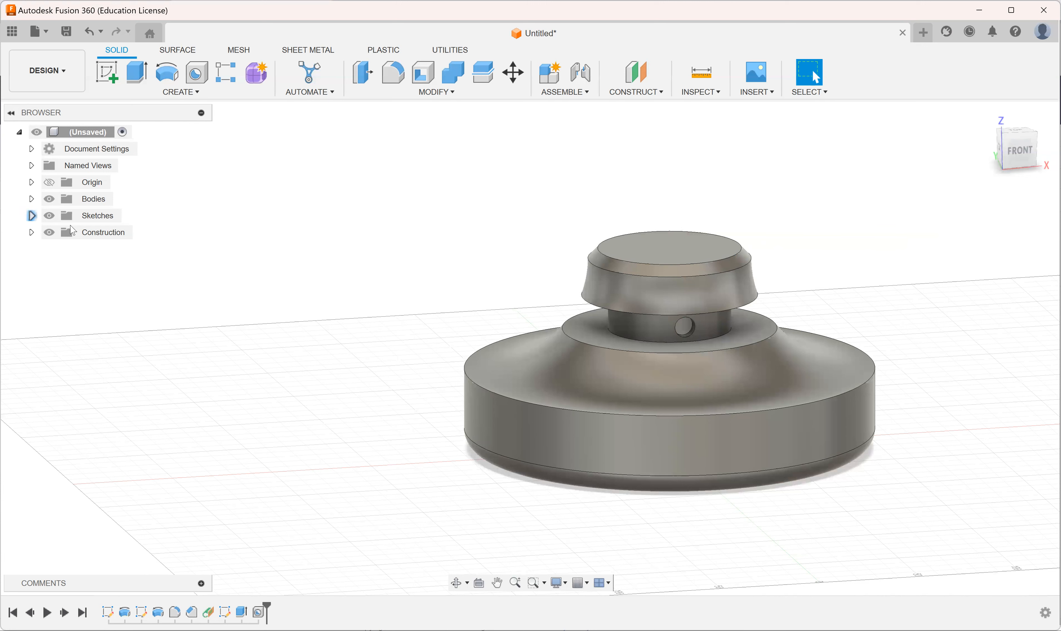
Step: List the design's sketches and roll the design history back to just after Sketch1
click(32, 215)
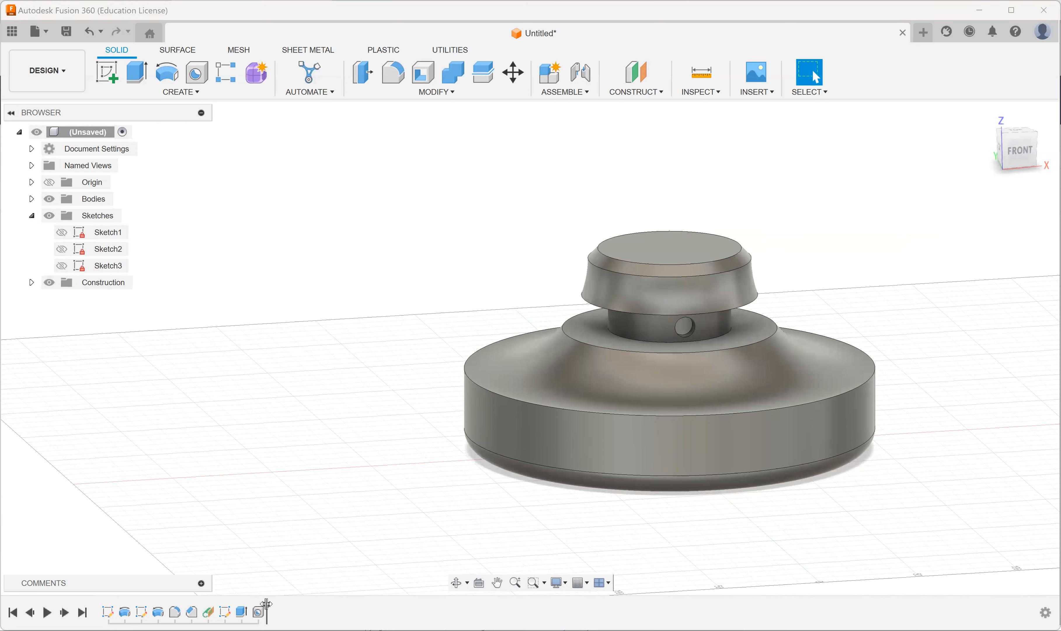
drag(266, 603, 250, 606)
drag(159, 598, 118, 599)
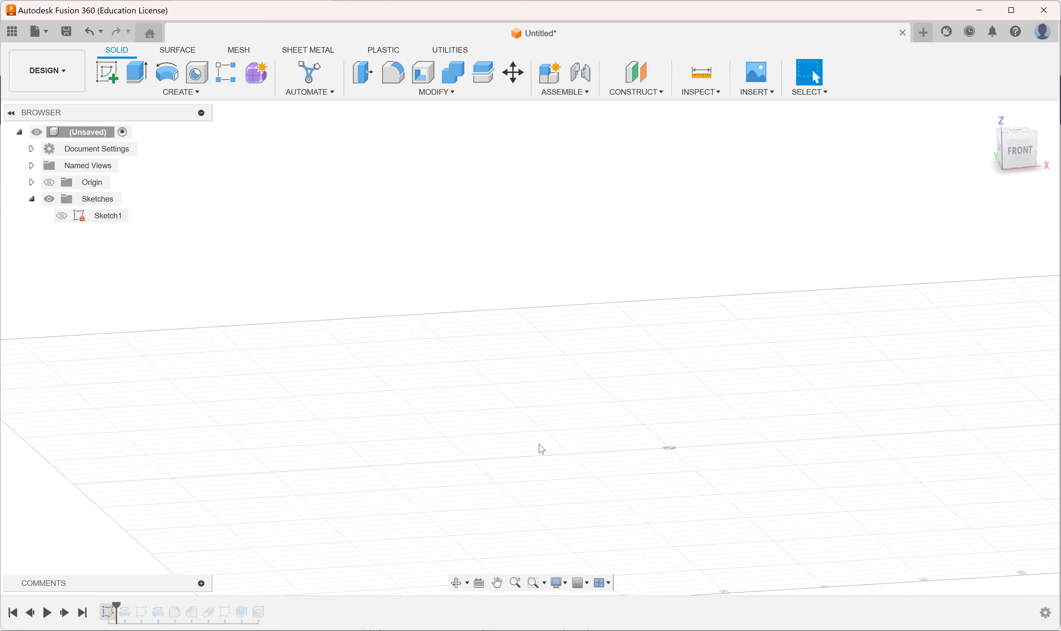
Step: Face the model from the front and make Sketch1 visible
shift+middle_drag(759, 483, 703, 476)
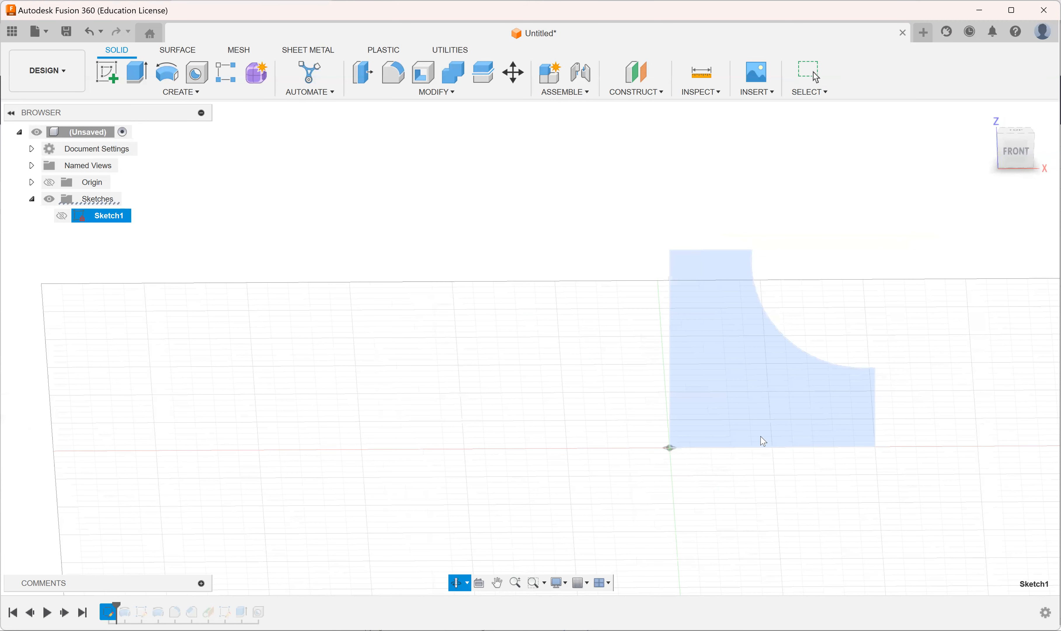
scroll(802, 419, up, 2)
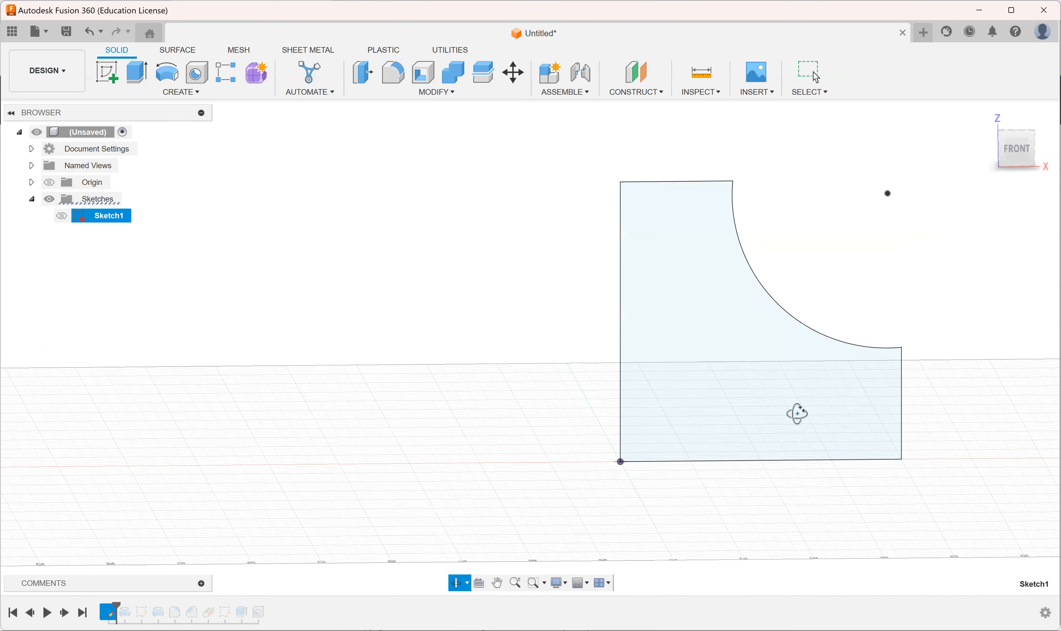
click(1017, 148)
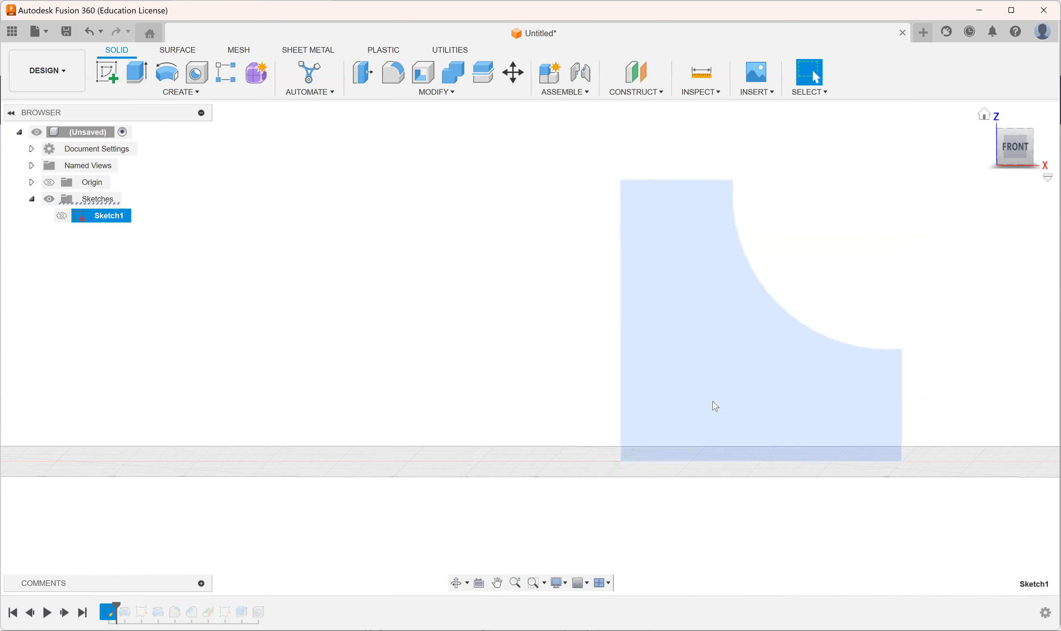
click(682, 364)
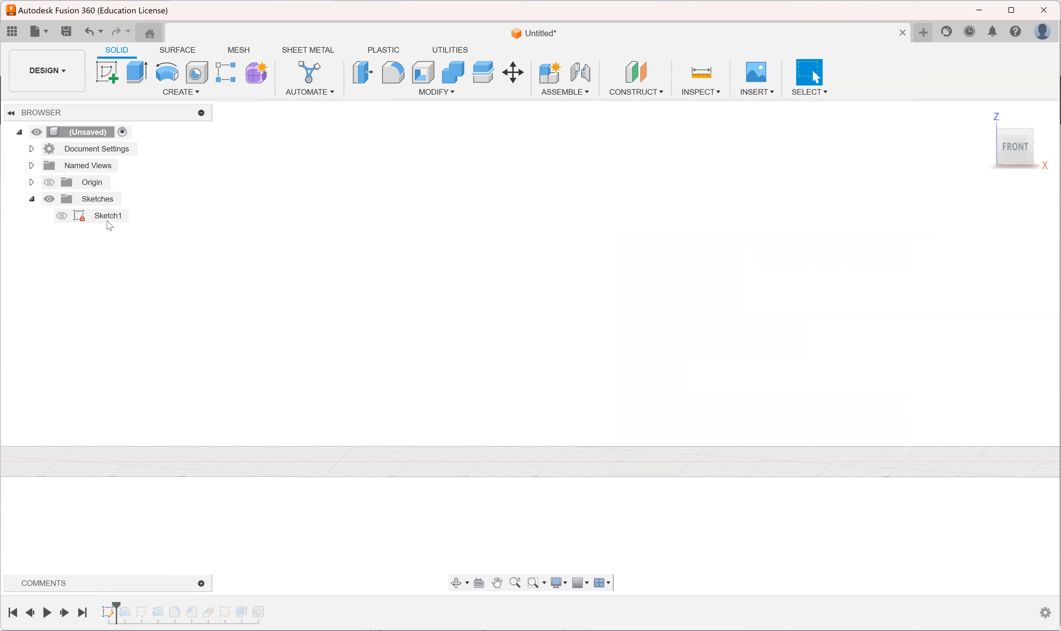
click(77, 217)
click(61, 215)
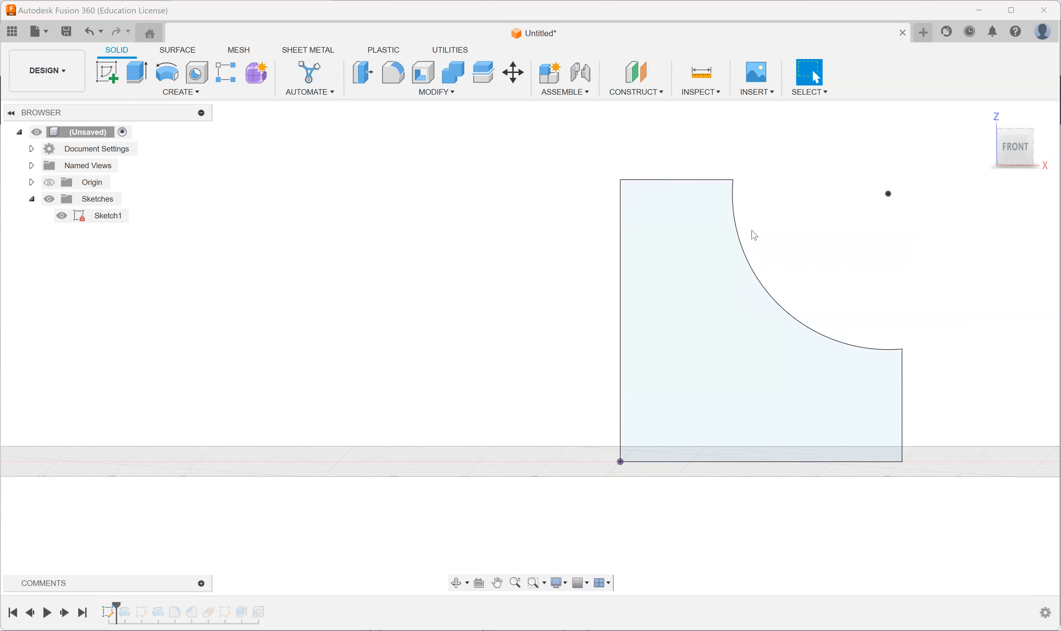